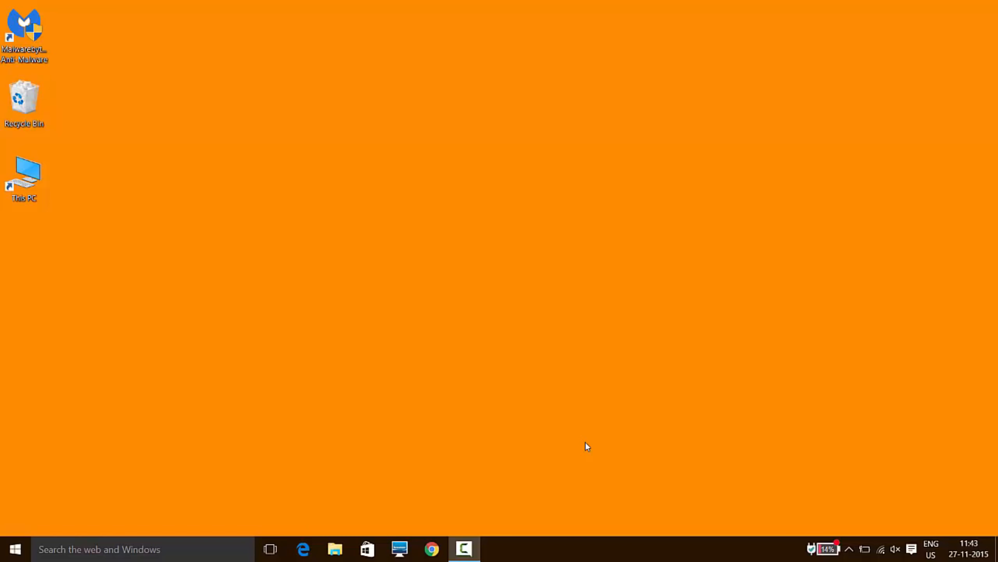
Launch the Registry Editor by running regedit, and minimise its window.
{"action": "key", "text": "super+r"}
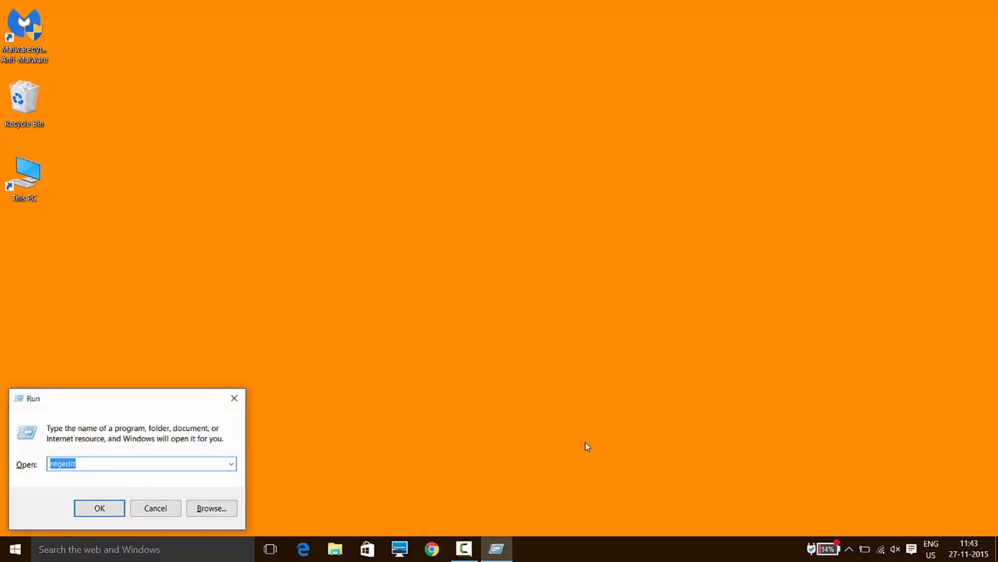
{"action": "left_click", "coordinate": [198, 460]}
{"action": "key", "text": "BackSpace"}
{"action": "key", "text": "BackSpace"}
{"action": "key", "text": "BackSpace"}
{"action": "key", "text": "BackSpace"}
{"action": "key", "text": "BackSpace"}
{"action": "key", "text": "BackSpace"}
{"action": "key", "text": "BackSpace"}
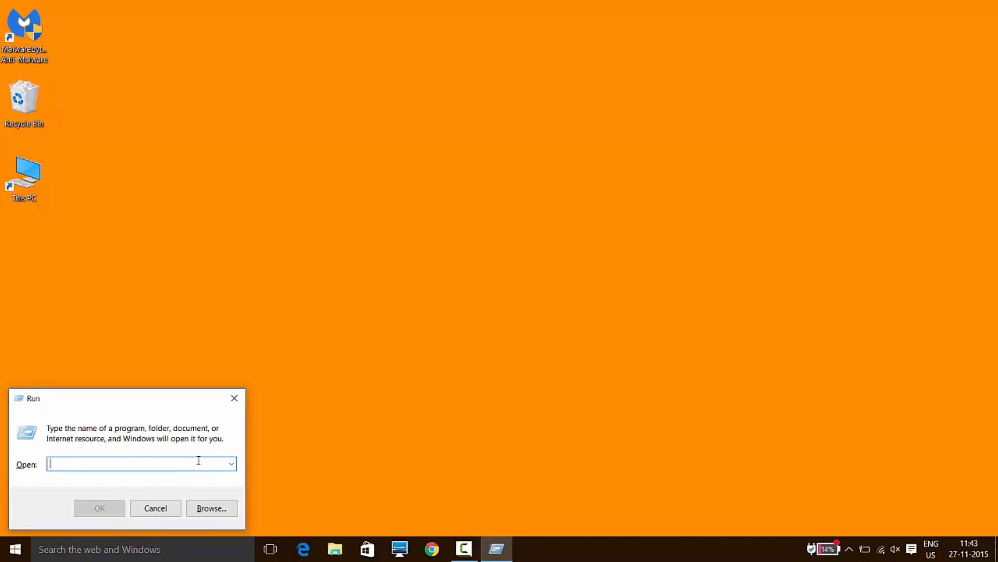
{"action": "type", "text": "regedi"}
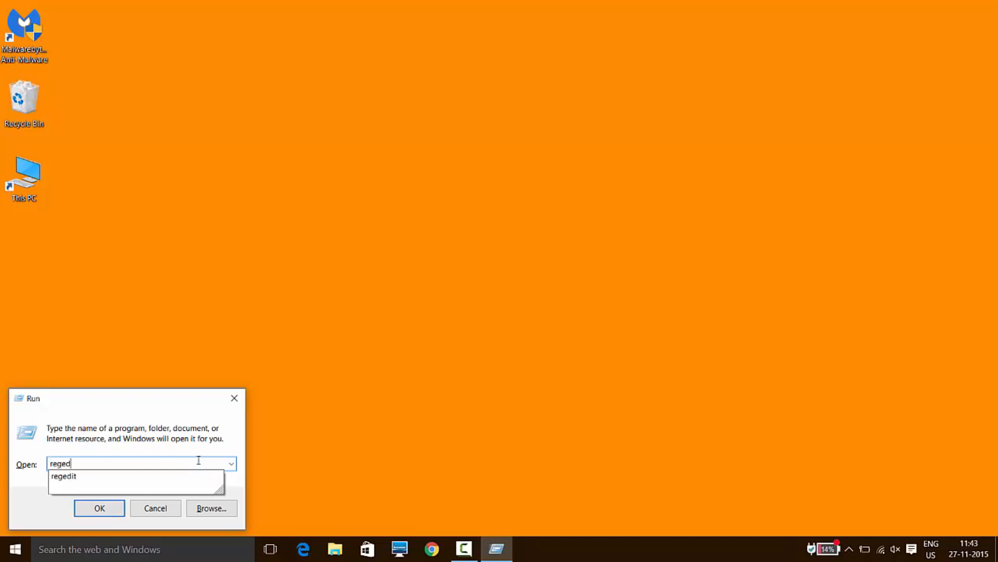
{"action": "type", "text": "t"}
{"action": "key", "text": "Return"}
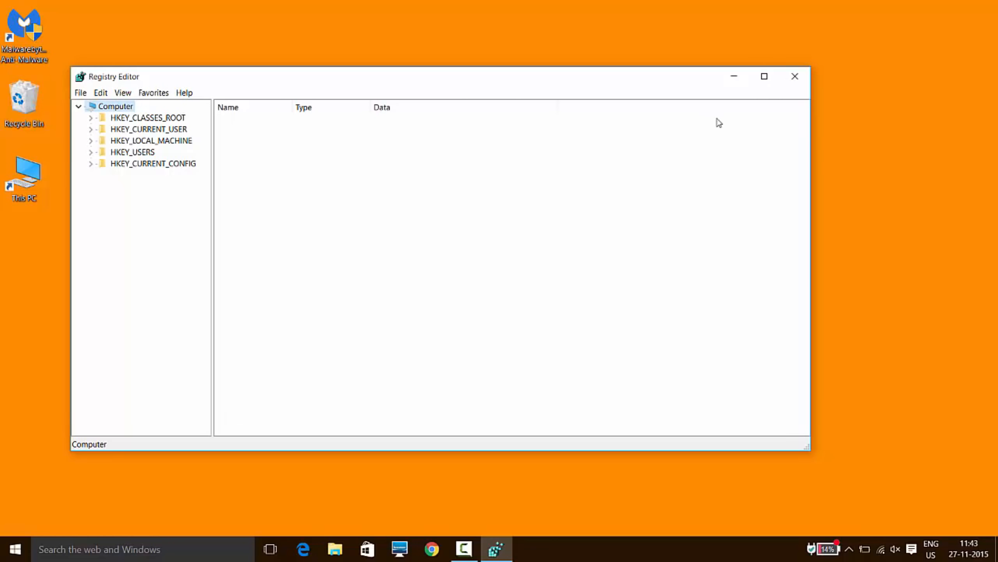
{"action": "left_click", "coordinate": [747, 78]}
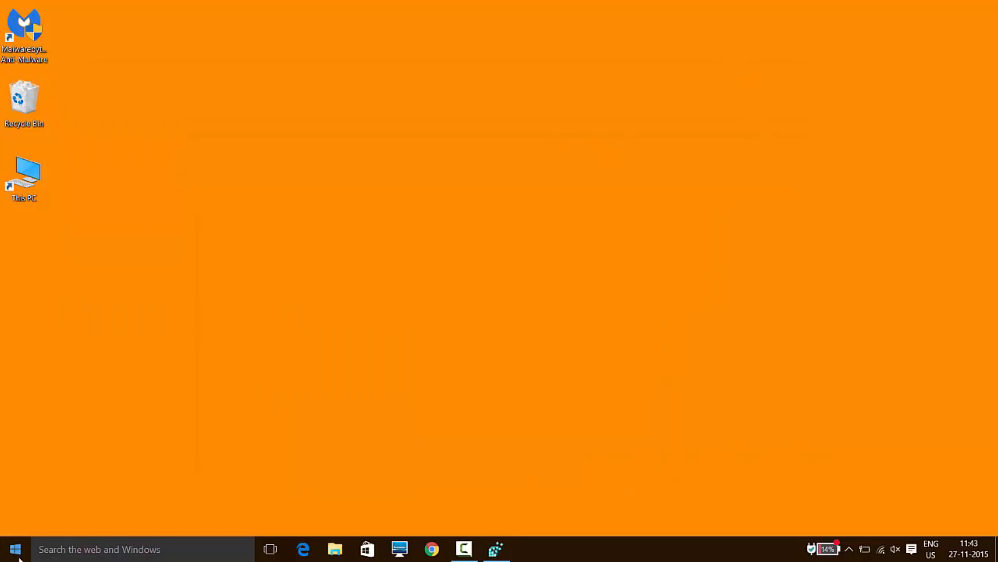
Open the Windows Services console by running services.msc.
{"action": "key", "text": "super+r"}
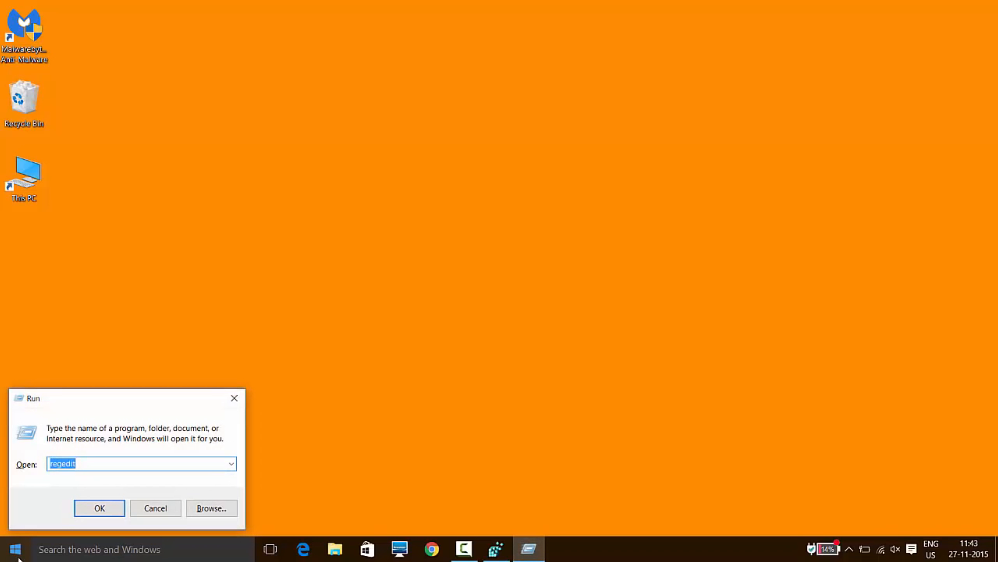
{"action": "key", "text": "BackSpace"}
{"action": "type", "text": "services.msc"}
{"action": "key", "text": "Return"}
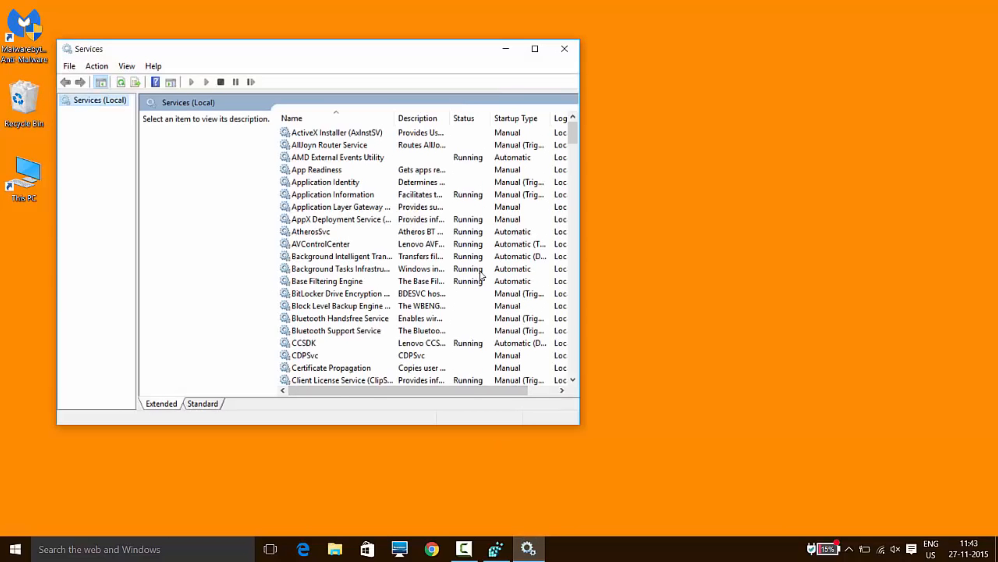
Open the properties of the Background Intelligent Transfer Service and stop the service.
{"action": "left_click", "coordinate": [343, 258]}
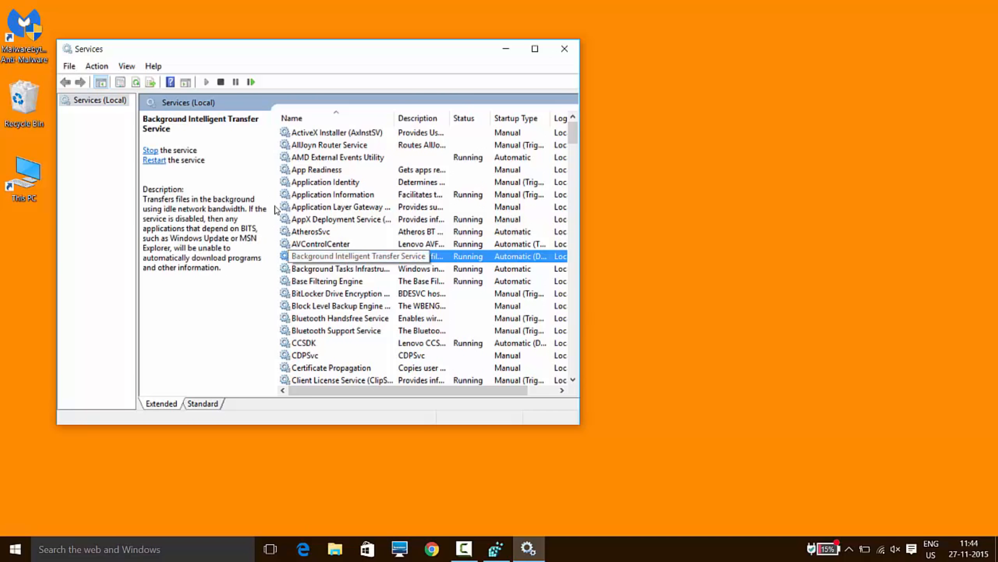
{"action": "key", "text": "Return"}
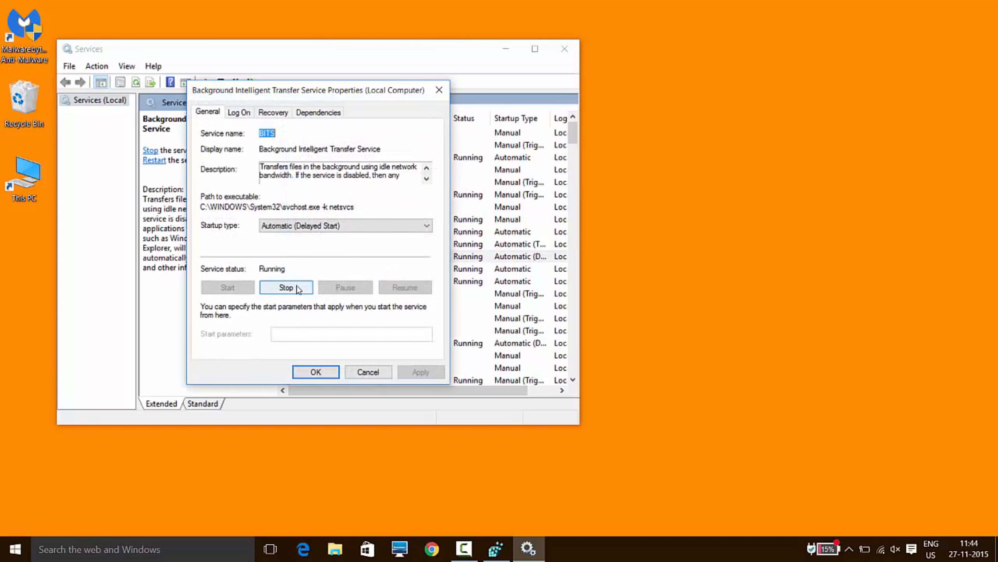
{"action": "left_click", "coordinate": [287, 287]}
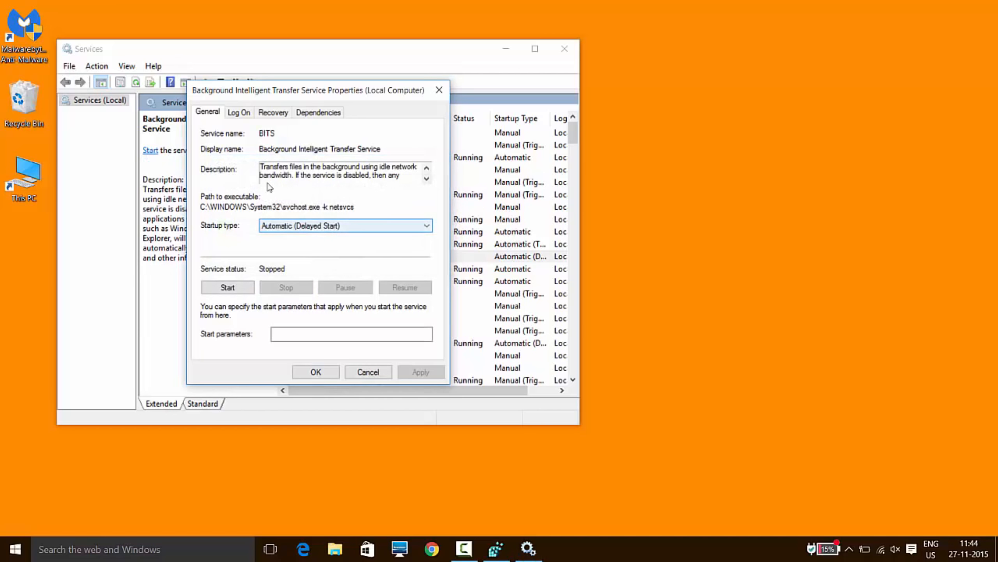
Try the Manual and Disabled startup types for the Background Intelligent Transfer Service.
{"action": "left_click", "coordinate": [335, 227]}
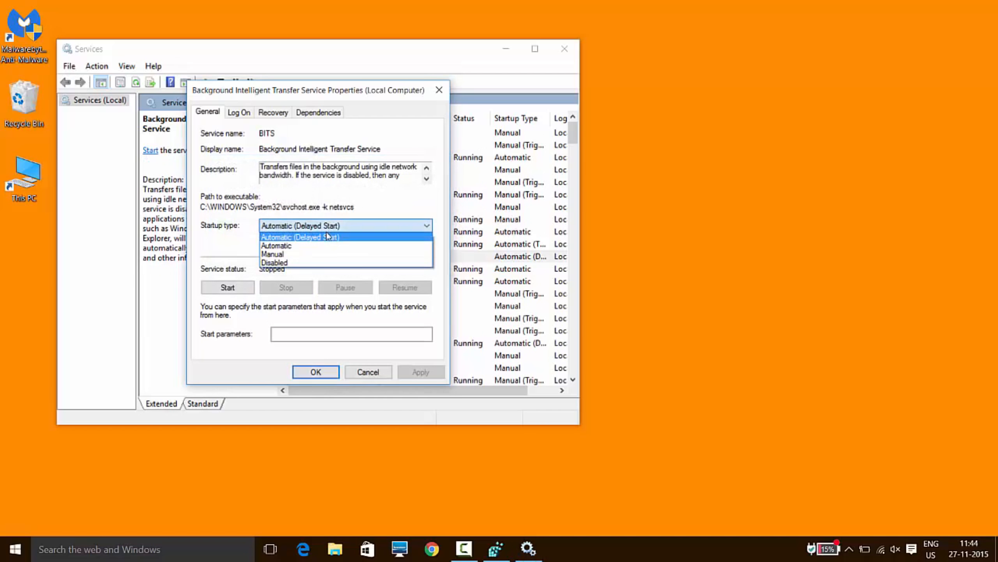
{"action": "left_click", "coordinate": [307, 254]}
{"action": "left_click", "coordinate": [315, 226]}
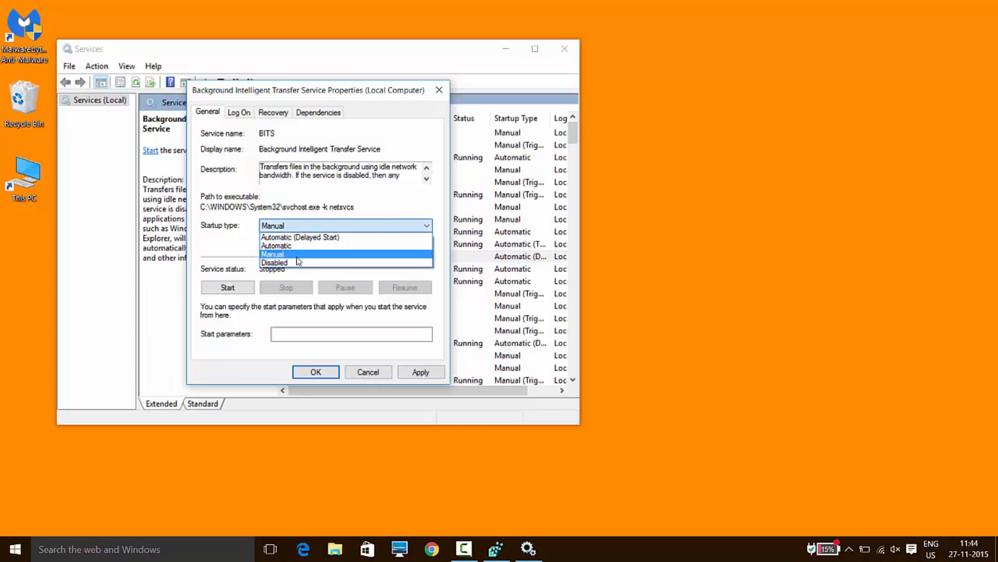
{"action": "left_click", "coordinate": [299, 263]}
{"action": "left_click", "coordinate": [308, 228]}
{"action": "left_click", "coordinate": [300, 254]}
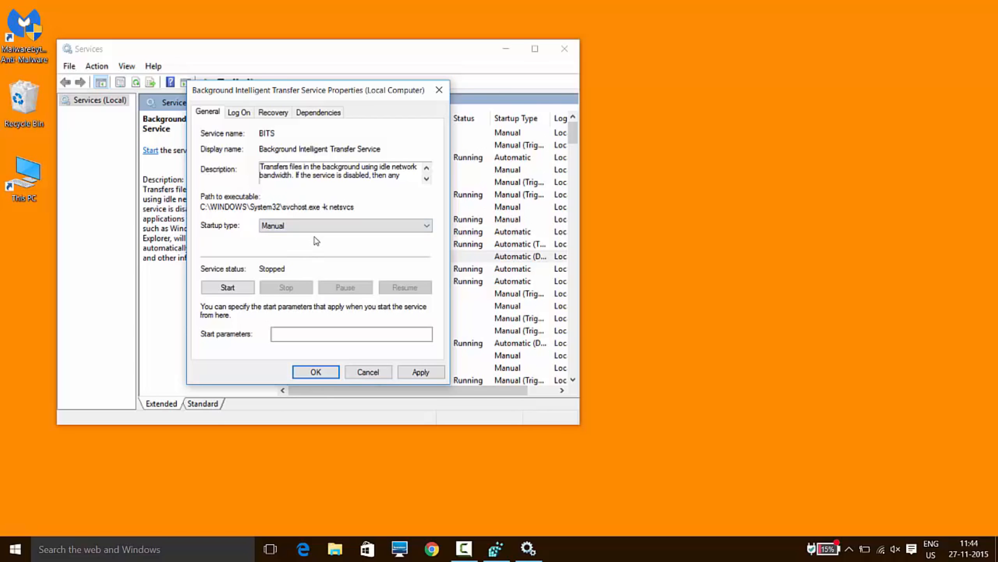
{"action": "left_click", "coordinate": [323, 226]}
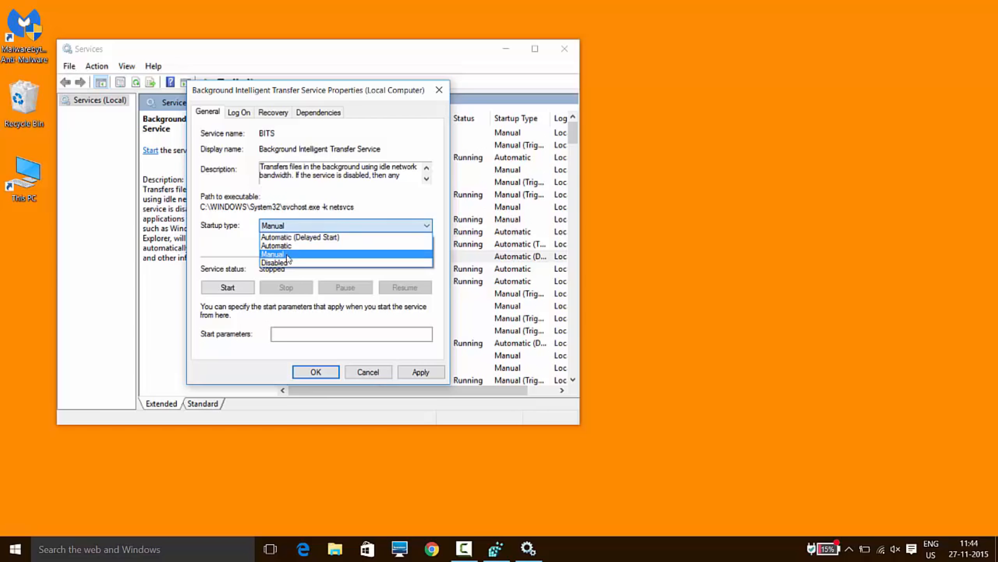
{"action": "left_click", "coordinate": [288, 255]}
Set the Background Intelligent Transfer Service's startup type to Disabled, apply the change, and close the Services console.
{"action": "left_click", "coordinate": [323, 226]}
{"action": "left_click", "coordinate": [285, 263]}
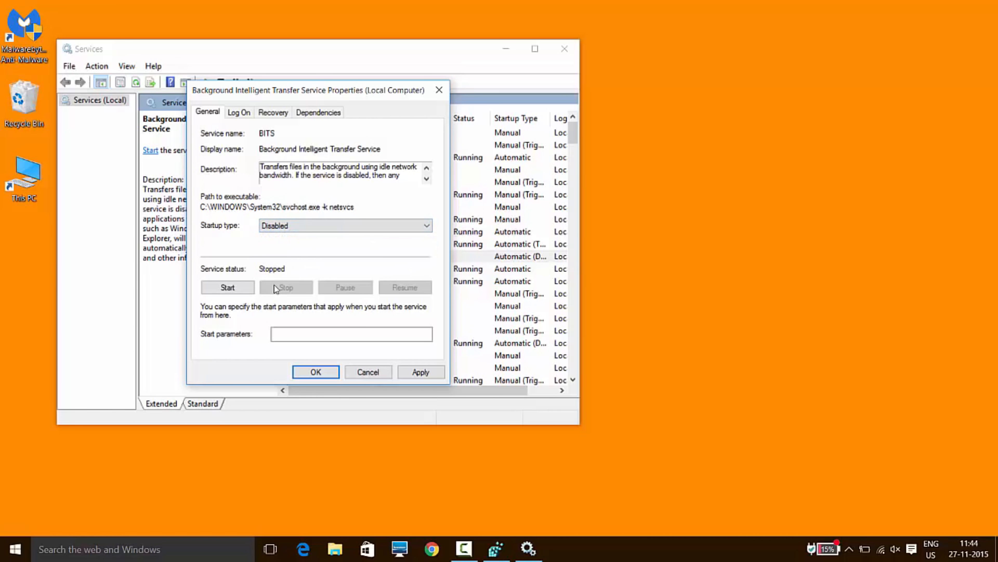
{"action": "left_click", "coordinate": [422, 372]}
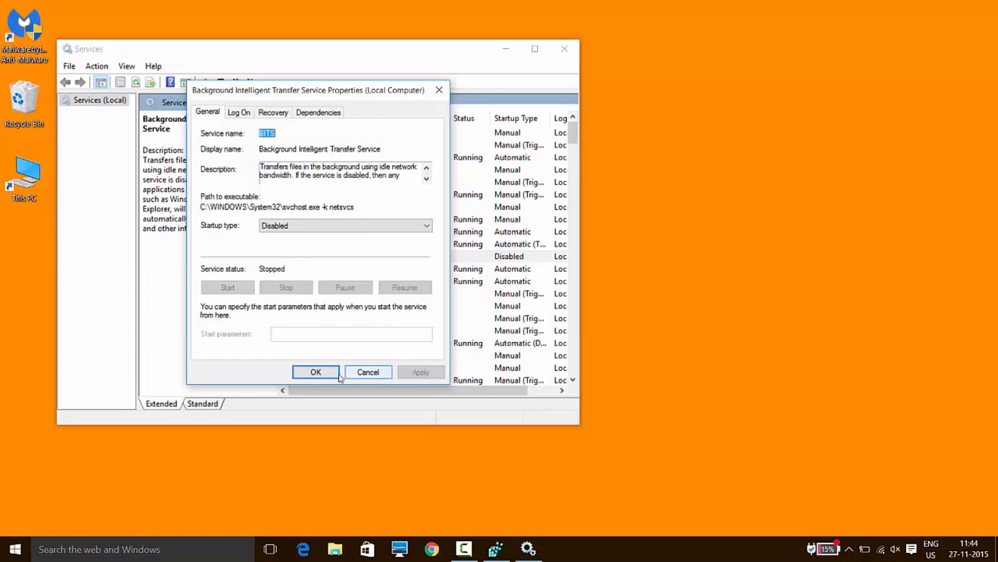
{"action": "left_click", "coordinate": [330, 376]}
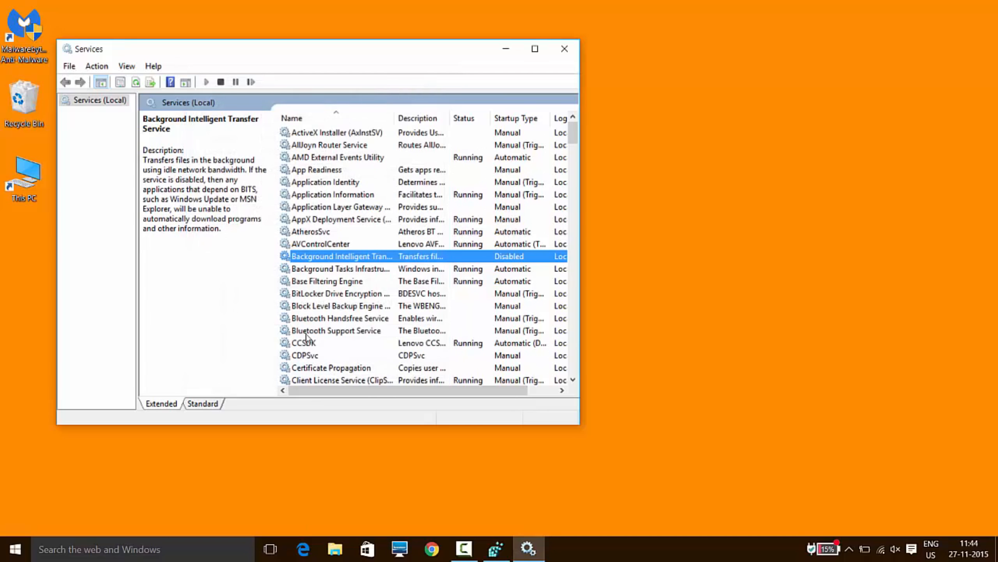
{"action": "left_click", "coordinate": [566, 53]}
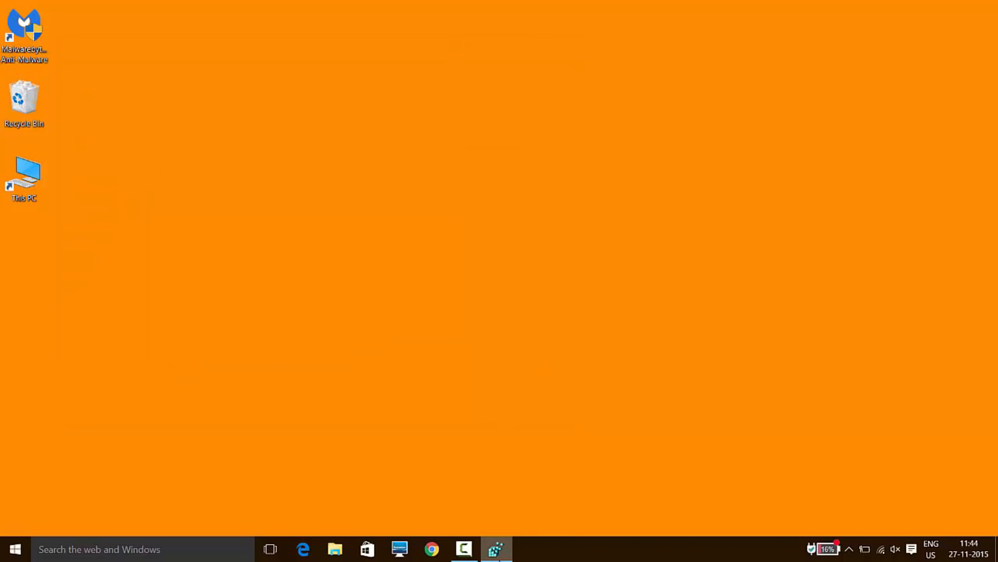
Switch to the Registry Editor and expand HKEY_LOCAL_MACHINE\SYSTEM\CurrentControlSet\Services.
{"action": "left_click", "coordinate": [500, 559]}
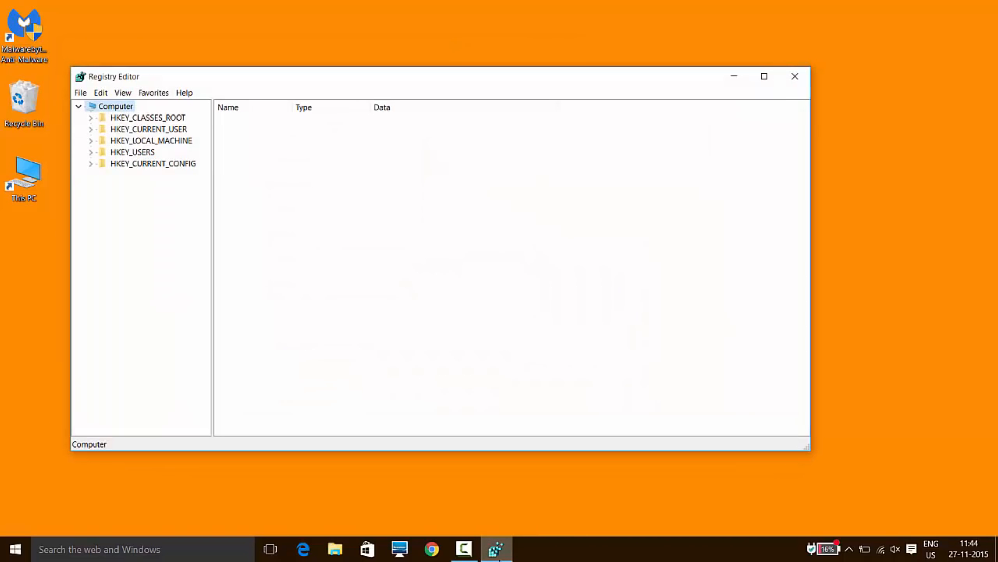
{"action": "double_click", "coordinate": [129, 142]}
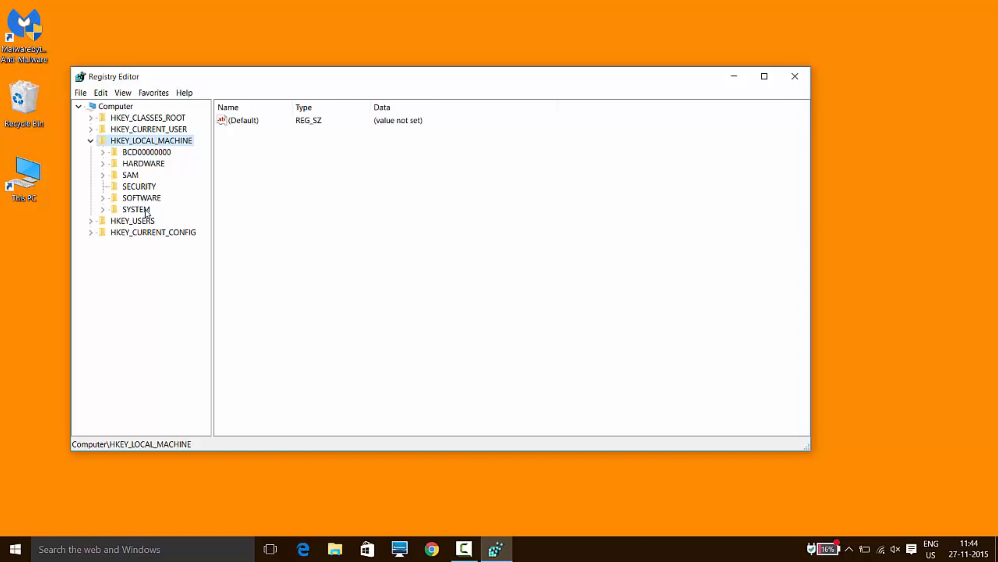
{"action": "double_click", "coordinate": [146, 211]}
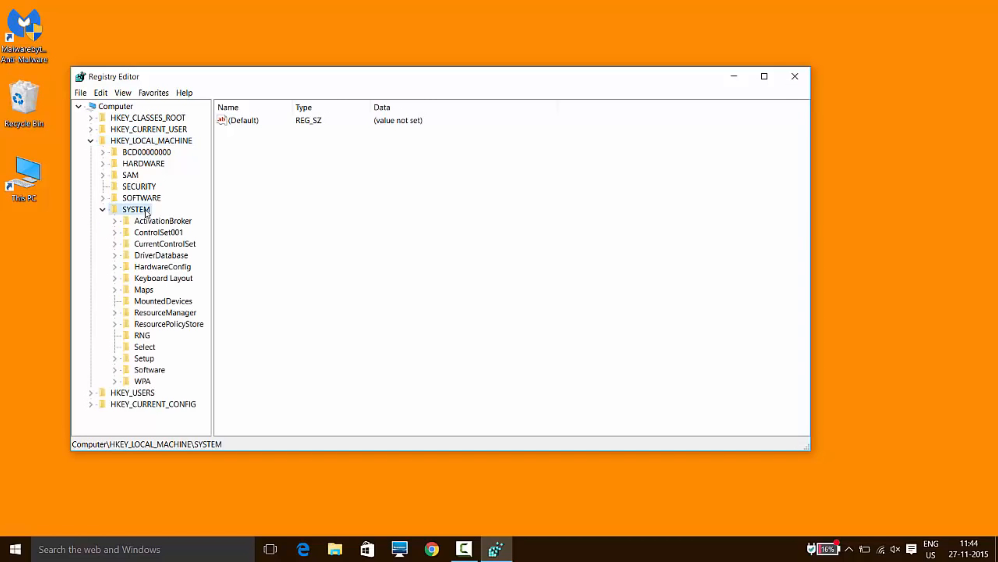
{"action": "double_click", "coordinate": [160, 244]}
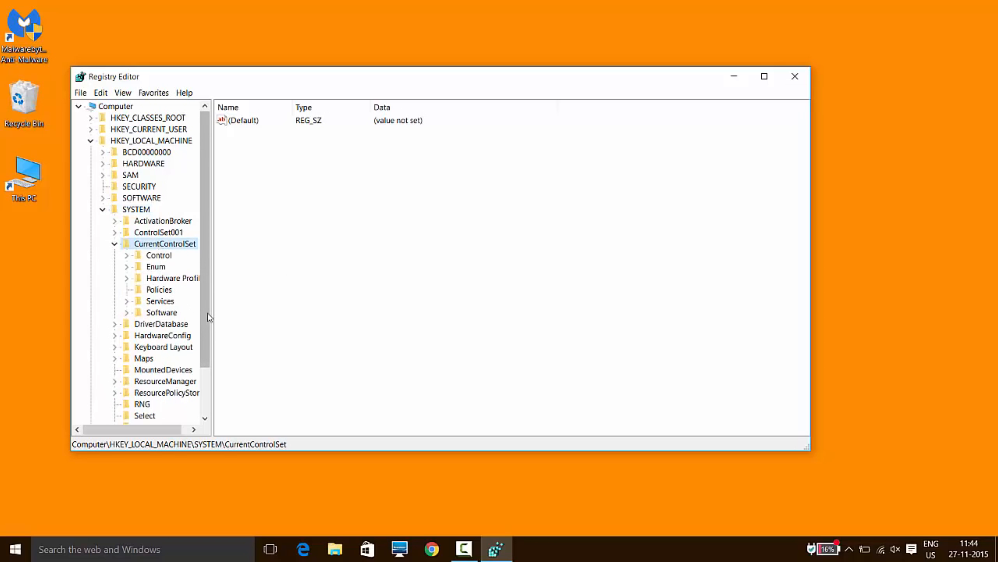
{"action": "left_click_drag", "start_coordinate": [207, 313], "coordinate": [208, 328]}
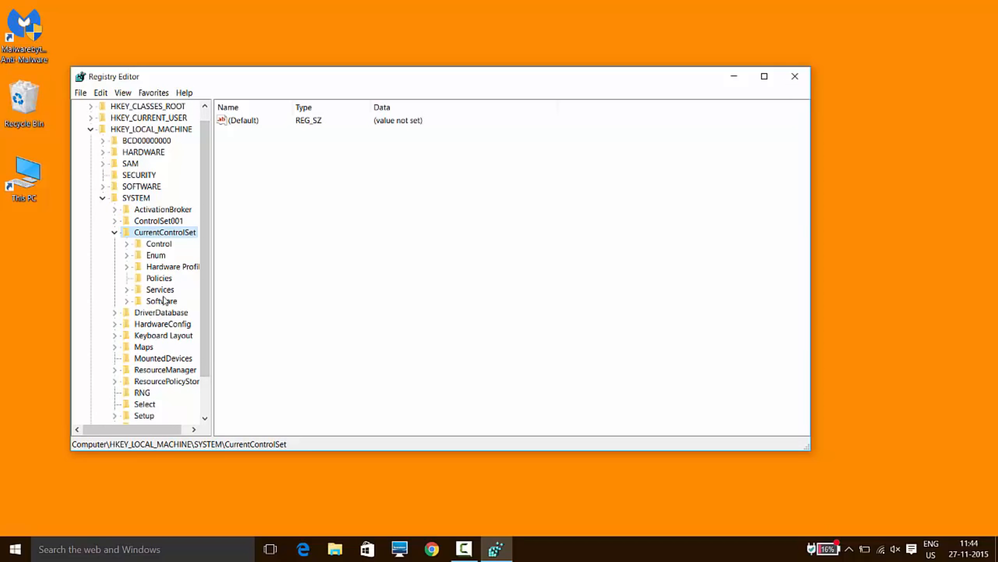
{"action": "double_click", "coordinate": [160, 289]}
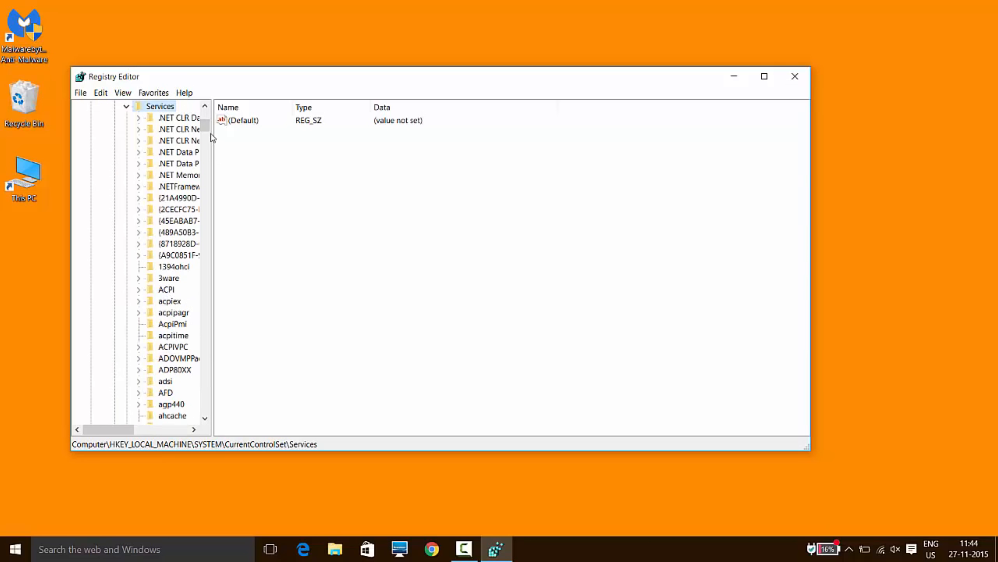
Expand the Tcpip\Parameters\Interfaces key under Services.
{"action": "left_click_drag", "start_coordinate": [206, 127], "coordinate": [209, 195]}
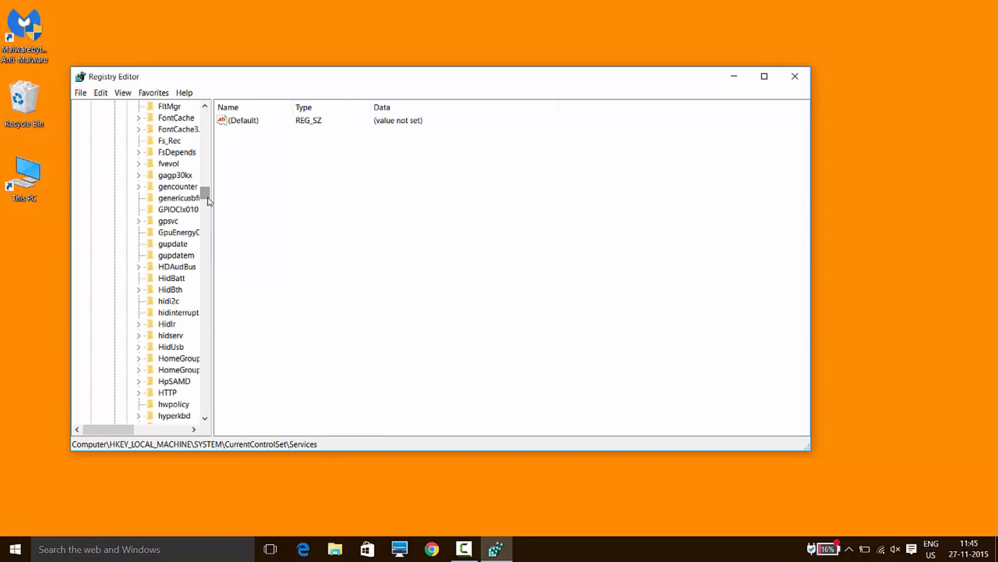
{"action": "key", "text": "t"}
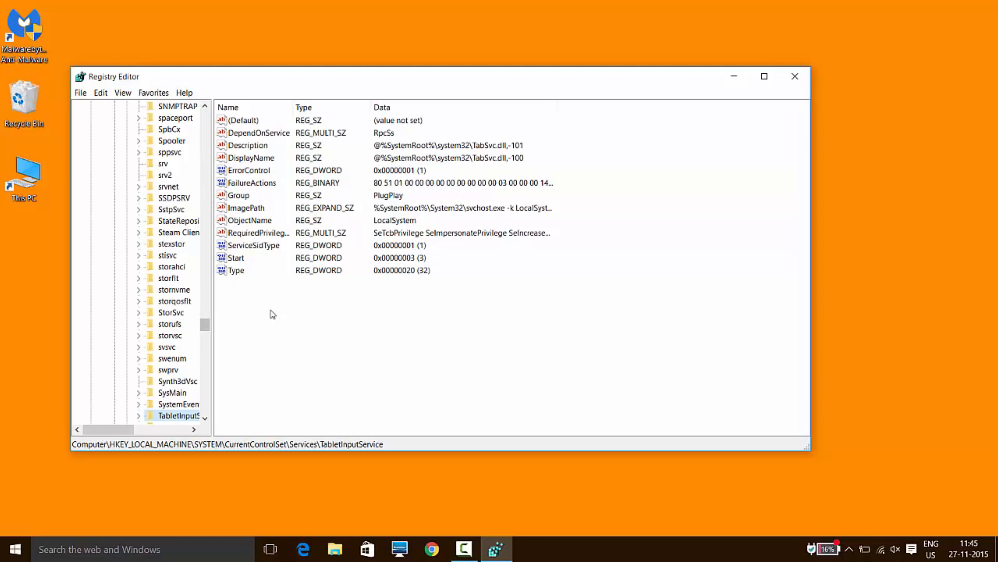
{"action": "left_click_drag", "start_coordinate": [205, 325], "coordinate": [205, 332]}
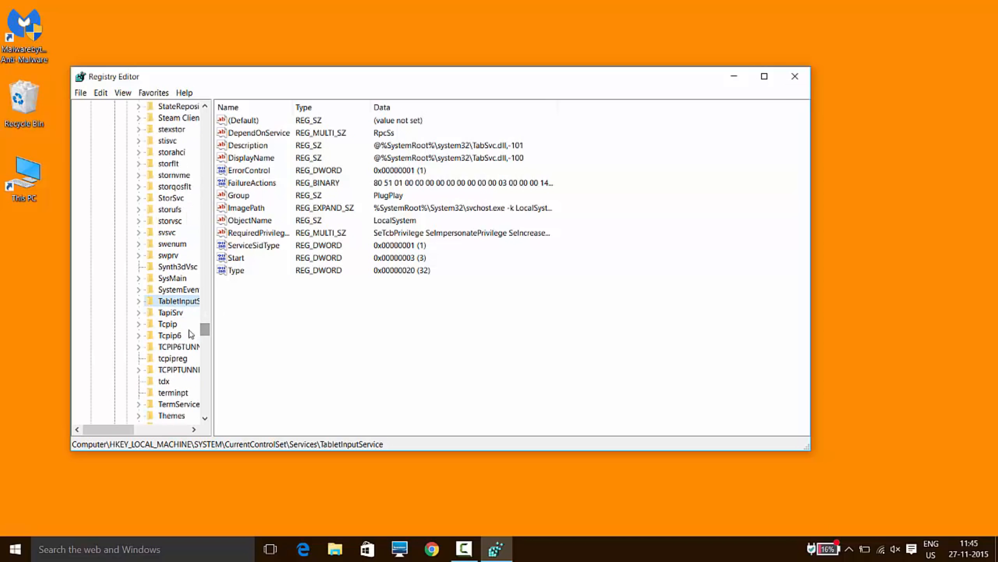
{"action": "double_click", "coordinate": [176, 328]}
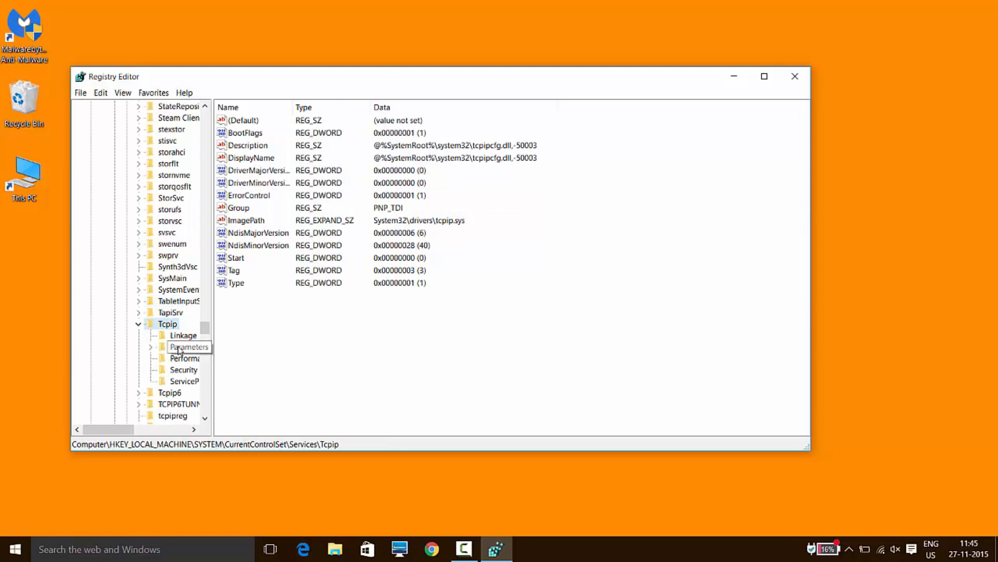
{"action": "double_click", "coordinate": [179, 348]}
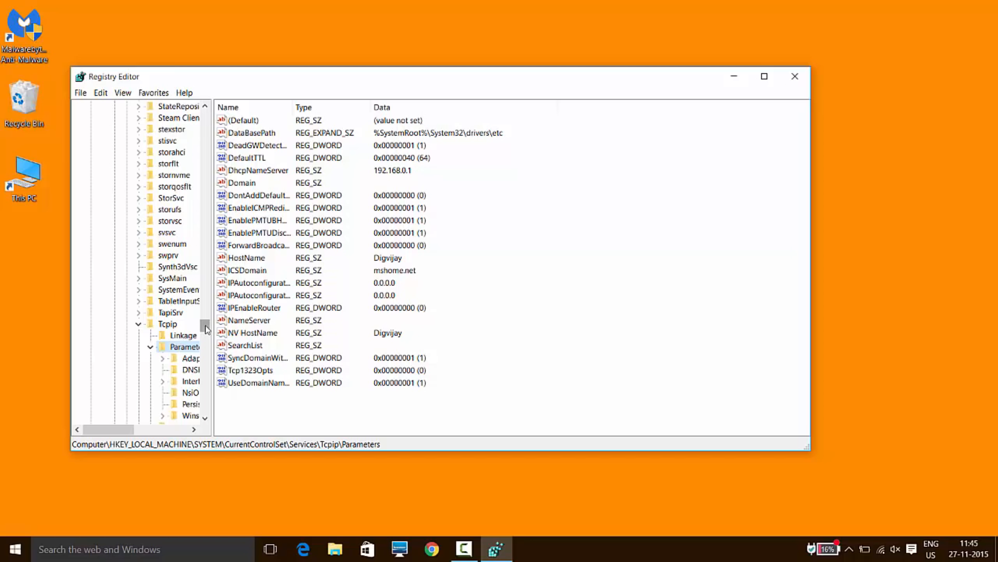
{"action": "scroll", "coordinate": [206, 330], "scroll_direction": "down", "scroll_amount": 2}
{"action": "left_click_drag", "start_coordinate": [206, 328], "coordinate": [206, 329]}
{"action": "left_click_drag", "start_coordinate": [122, 427], "coordinate": [132, 428]}
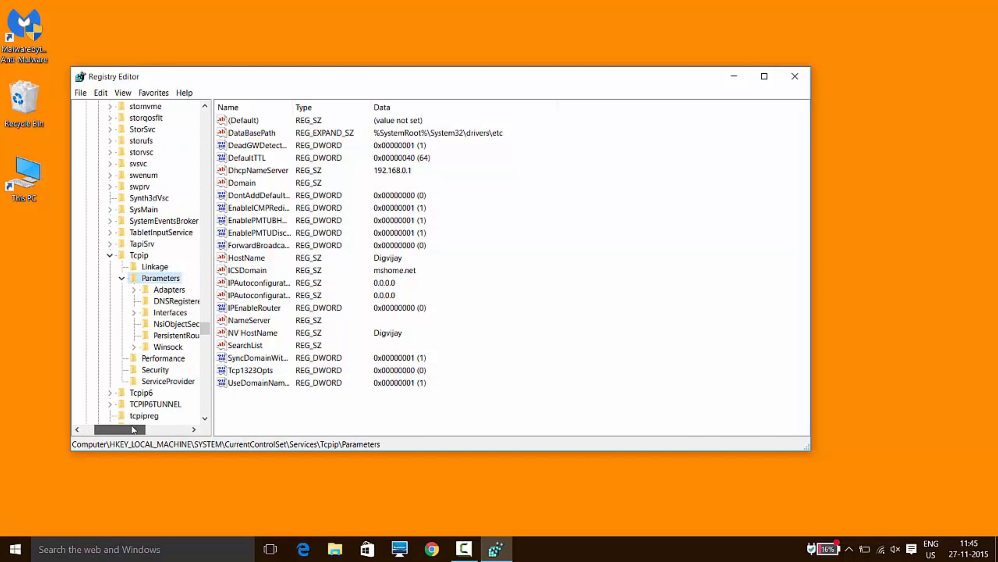
{"action": "double_click", "coordinate": [170, 312]}
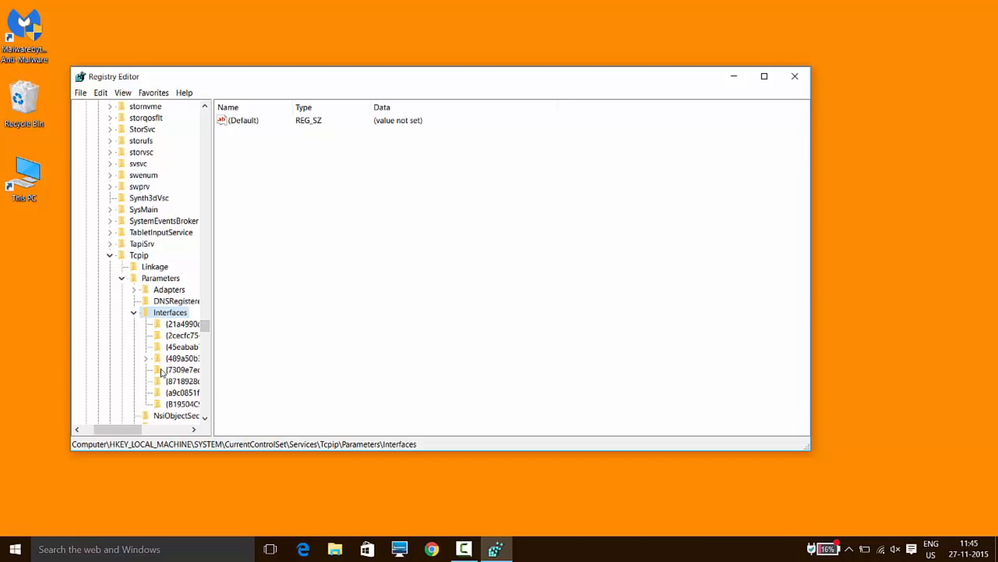
Examine the values of the first four network interface subkeys under Interfaces, ending on the one starting with 489a50b3.
{"action": "left_click", "coordinate": [186, 325]}
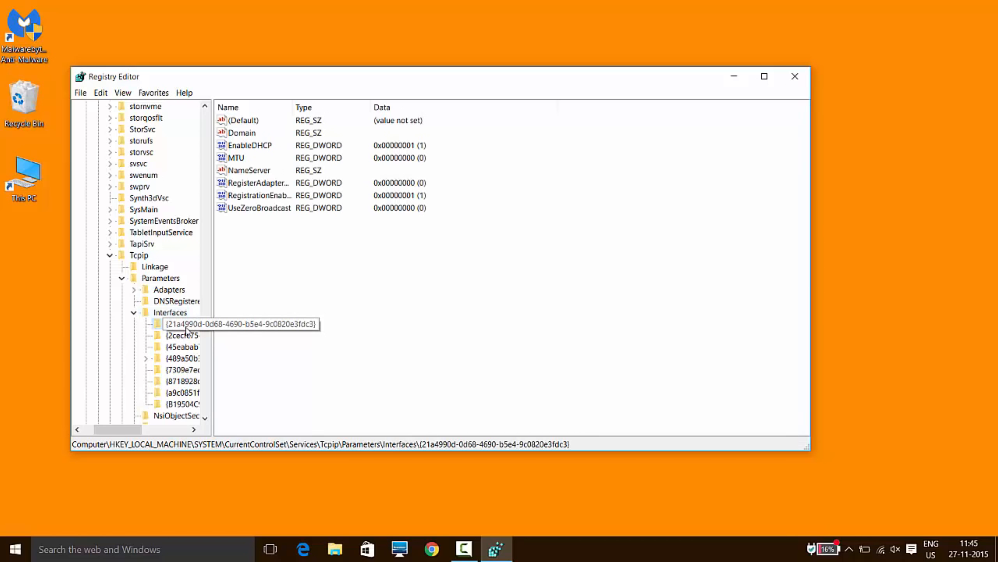
{"action": "left_click", "coordinate": [182, 336]}
{"action": "left_click", "coordinate": [185, 324]}
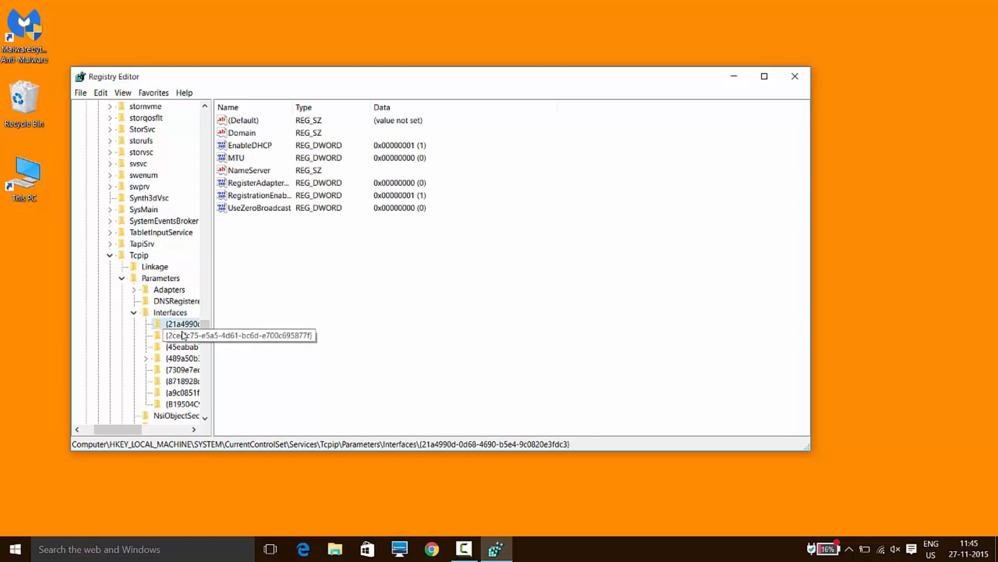
{"action": "left_click", "coordinate": [183, 335]}
{"action": "left_click", "coordinate": [183, 347]}
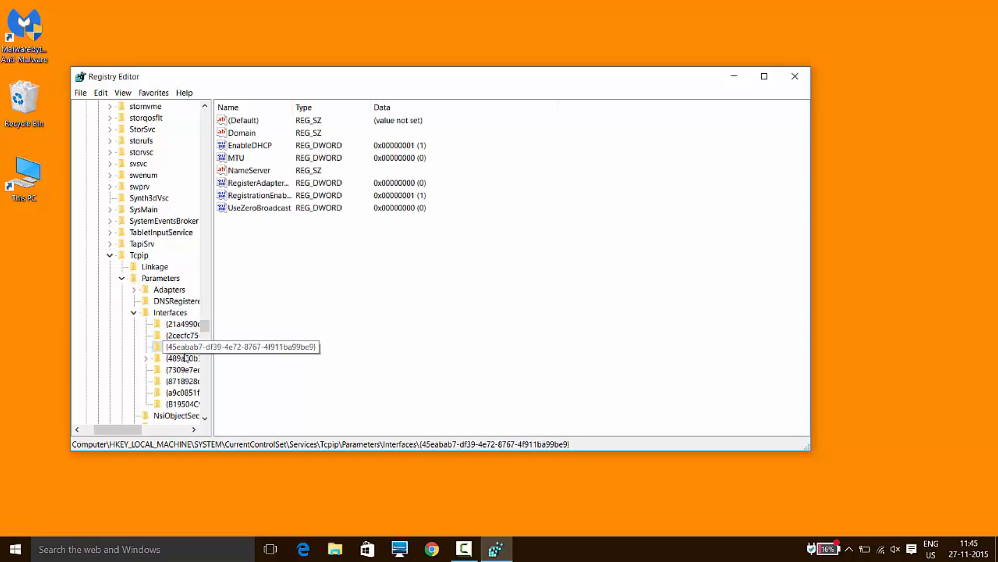
{"action": "left_click", "coordinate": [183, 358]}
{"action": "scroll", "coordinate": [290, 302], "scroll_direction": "down", "scroll_amount": 1}
{"action": "scroll", "coordinate": [300, 353], "scroll_direction": "up", "scroll_amount": 1}
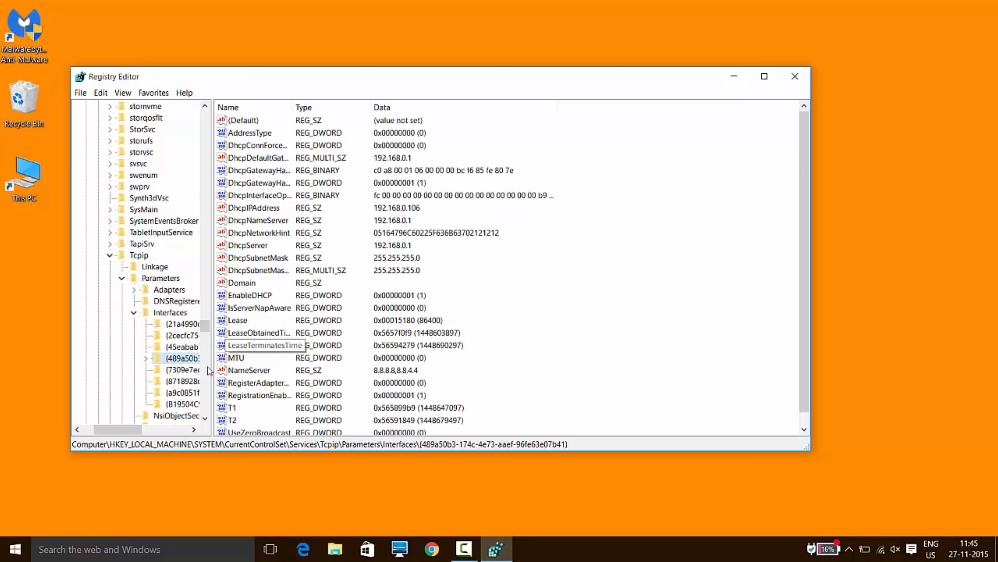
Create a DWORD (32-bit) value named TcpAckFrequency in the interface key starting with 489a50b3.
{"action": "left_click_drag", "start_coordinate": [125, 428], "coordinate": [130, 428]}
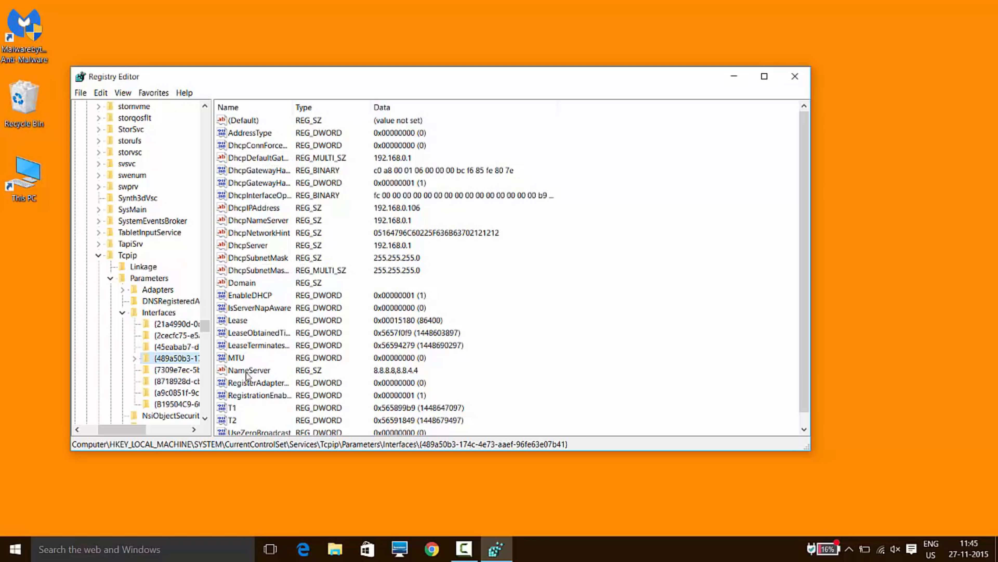
{"action": "scroll", "coordinate": [322, 349], "scroll_direction": "down", "scroll_amount": 1}
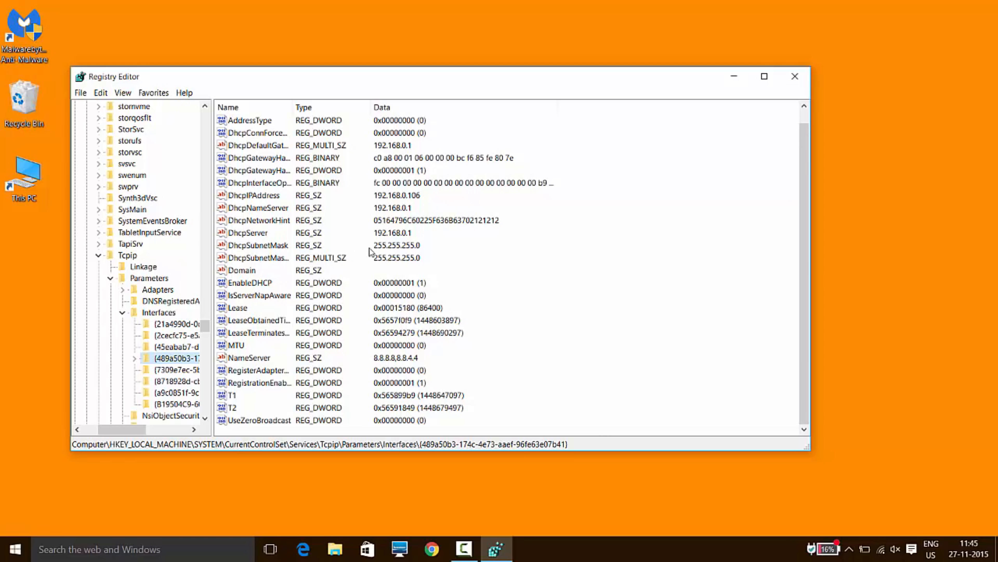
{"action": "right_click", "coordinate": [499, 351]}
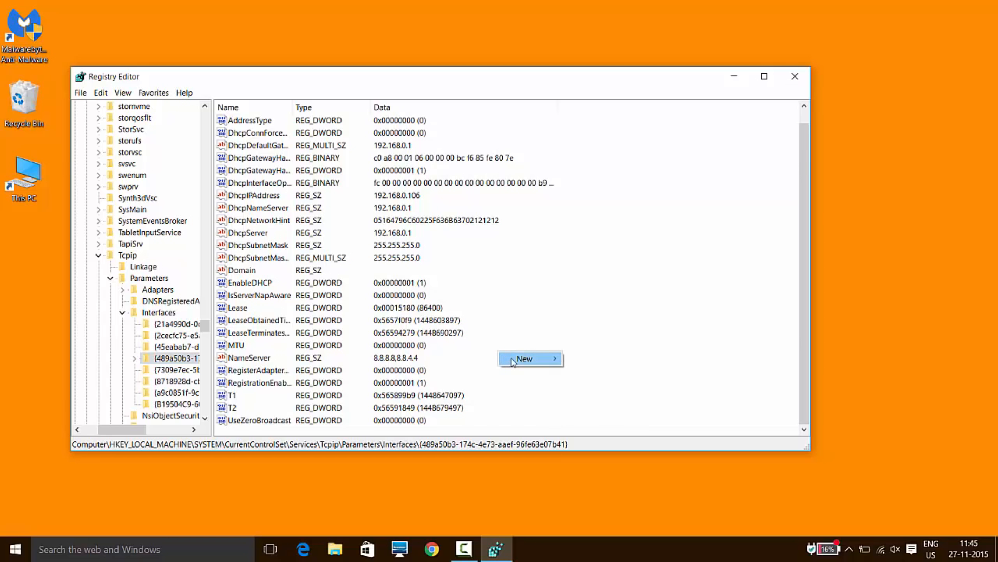
{"action": "mouse_move", "coordinate": [513, 361]}
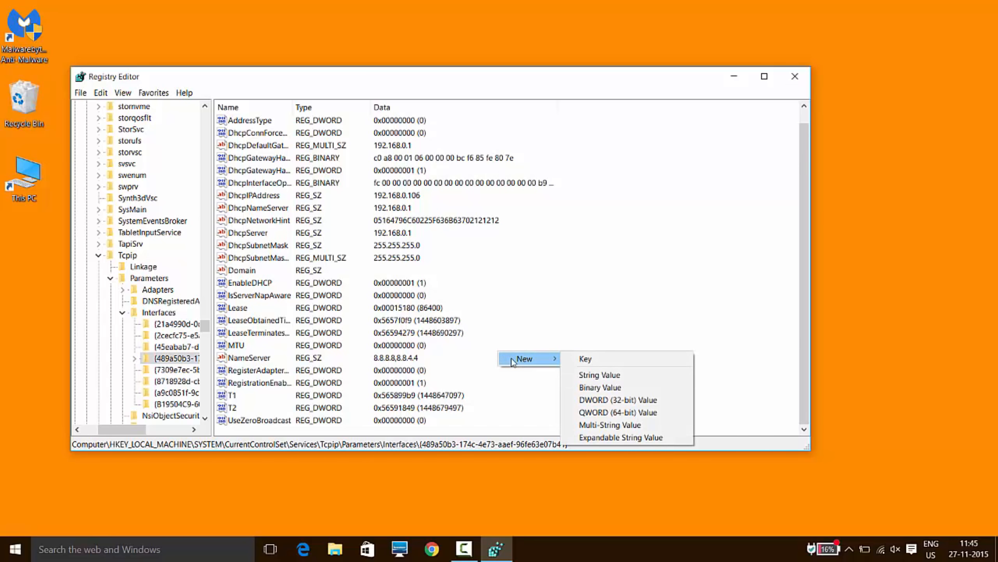
{"action": "left_click", "coordinate": [596, 400]}
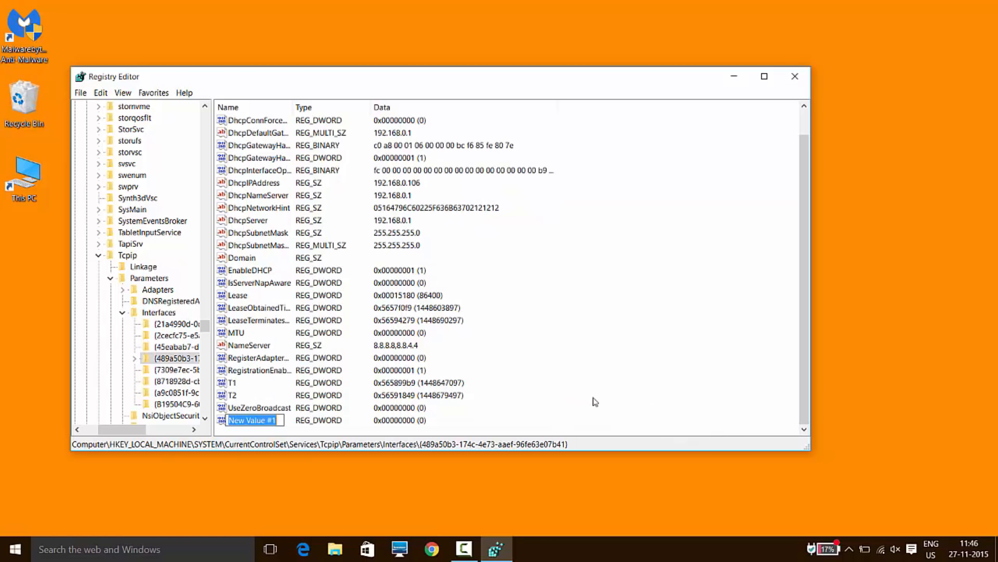
{"action": "key", "text": "BackSpace"}
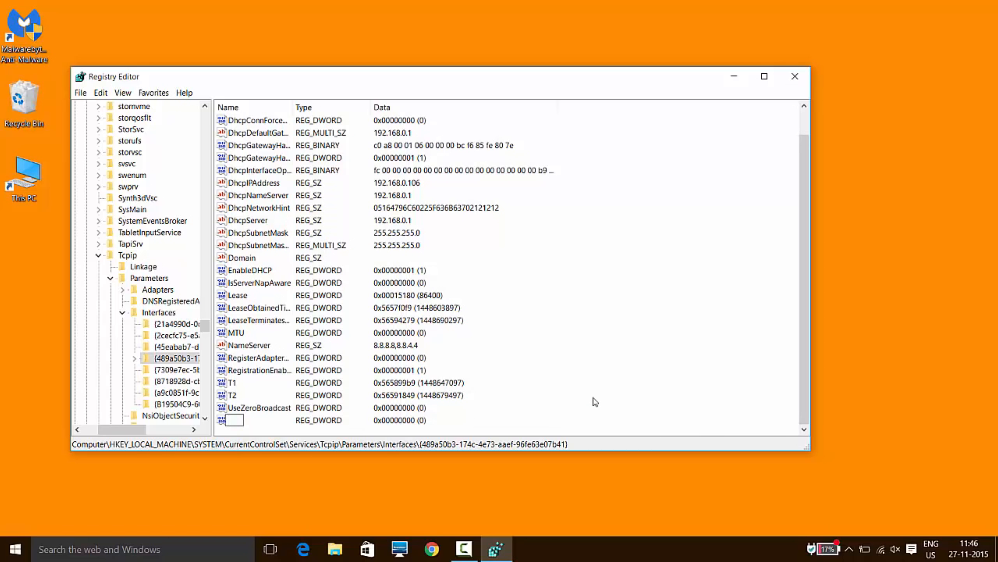
{"action": "type", "text": "TcpAckFrequency"}
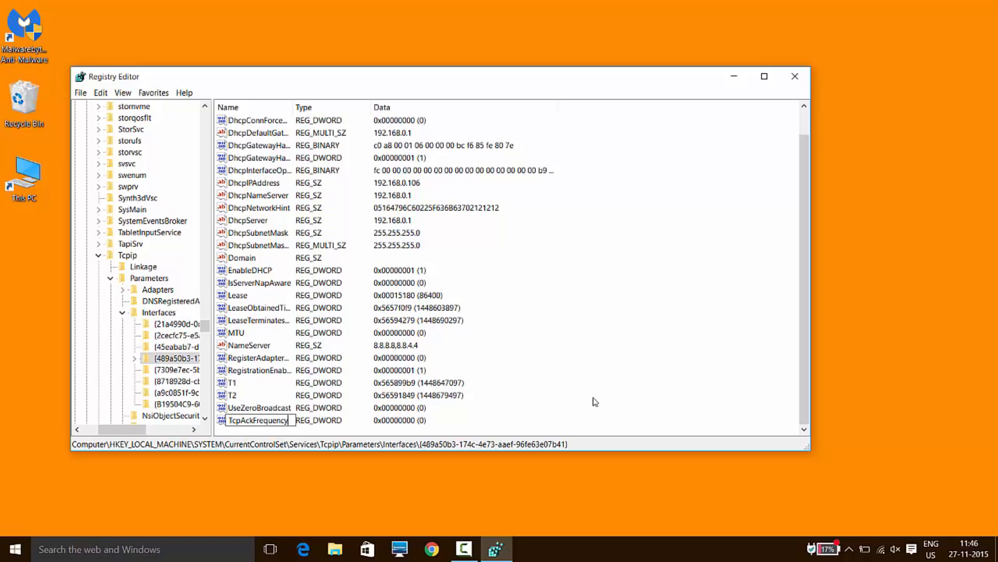
{"action": "key", "text": "Return"}
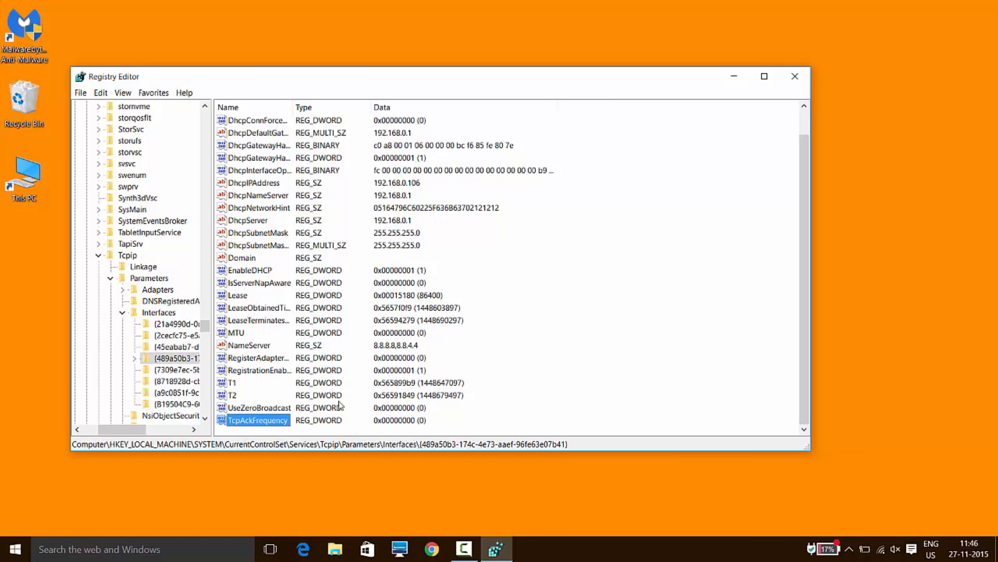
Set the TcpAckFrequency value data to 1 with the hexadecimal base.
{"action": "double_click", "coordinate": [267, 418]}
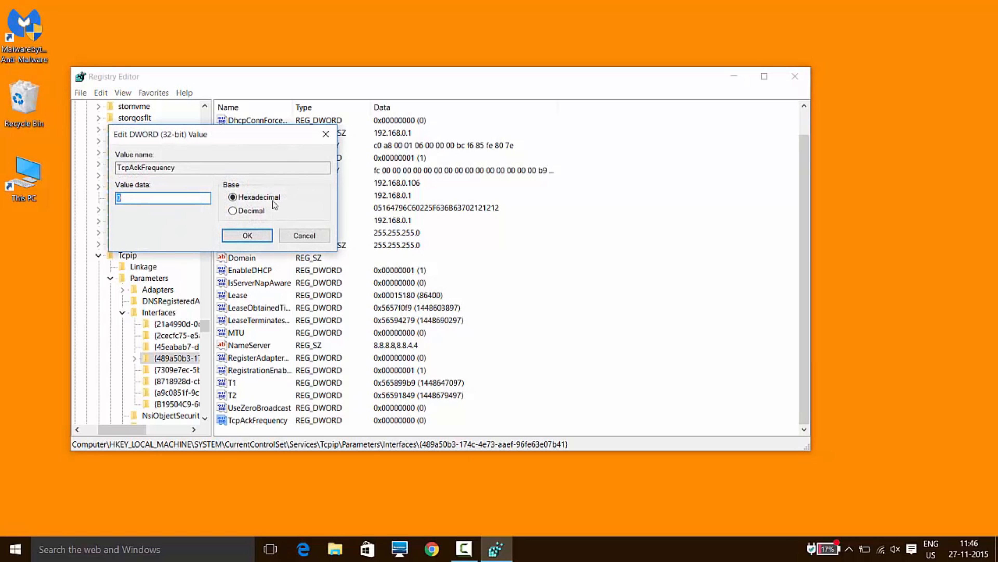
{"action": "left_click", "coordinate": [233, 198]}
{"action": "left_click", "coordinate": [190, 199]}
{"action": "key", "text": "BackSpace"}
{"action": "type", "text": "1"}
{"action": "left_click", "coordinate": [241, 238]}
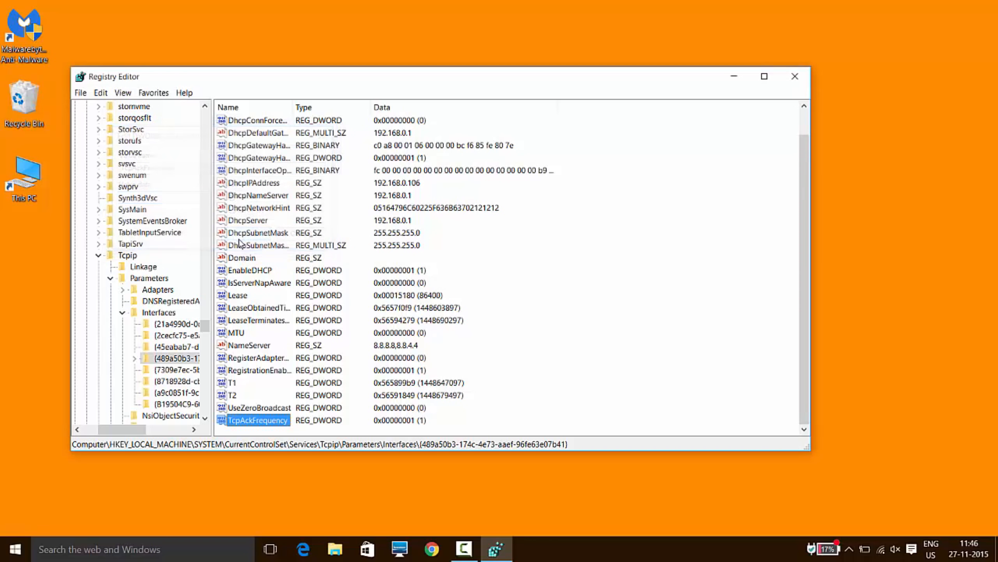
Create another DWORD (32-bit) value named TCPNoDelay in the same interface key.
{"action": "right_click", "coordinate": [502, 401]}
{"action": "mouse_move", "coordinate": [511, 409]}
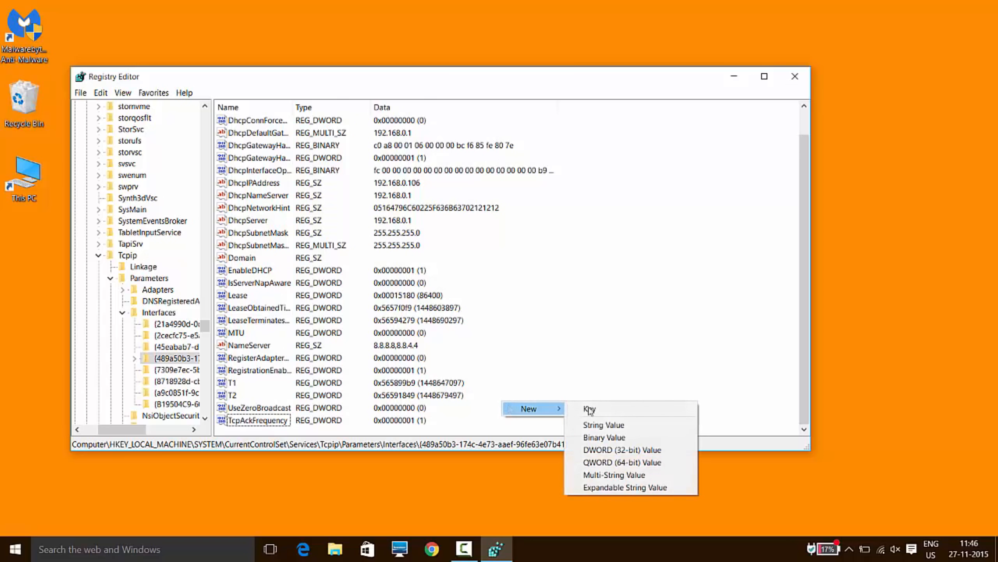
{"action": "left_click", "coordinate": [631, 451]}
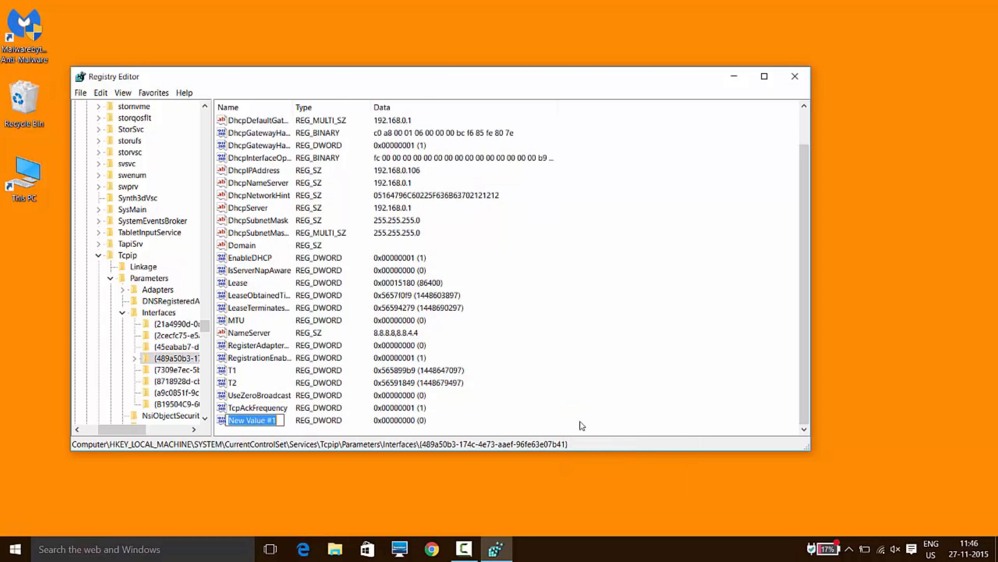
{"action": "key", "text": "BackSpace"}
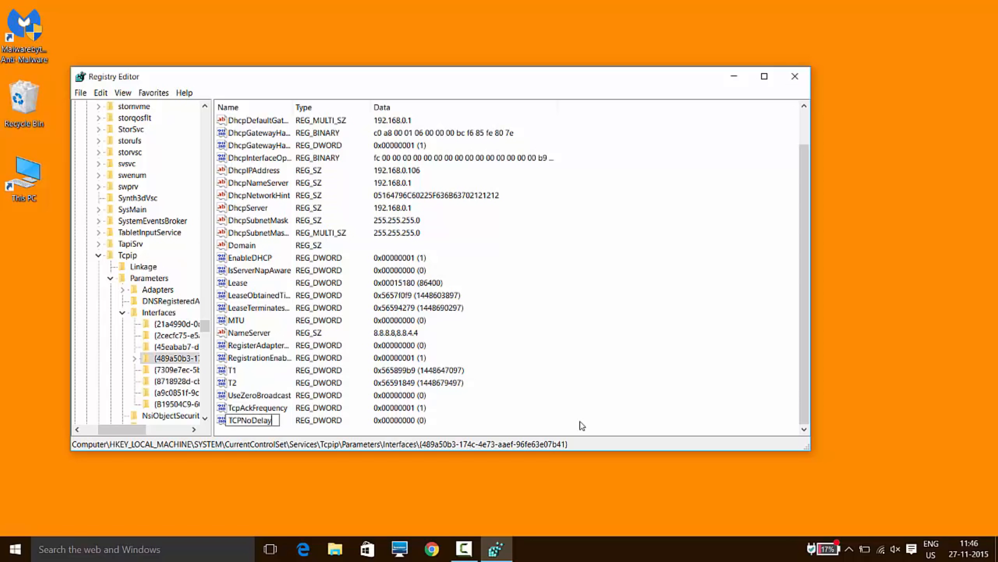
{"action": "key", "text": "Return"}
Set the TCPNoDelay value data to 1 and minimize the Registry Editor.
{"action": "double_click", "coordinate": [261, 421]}
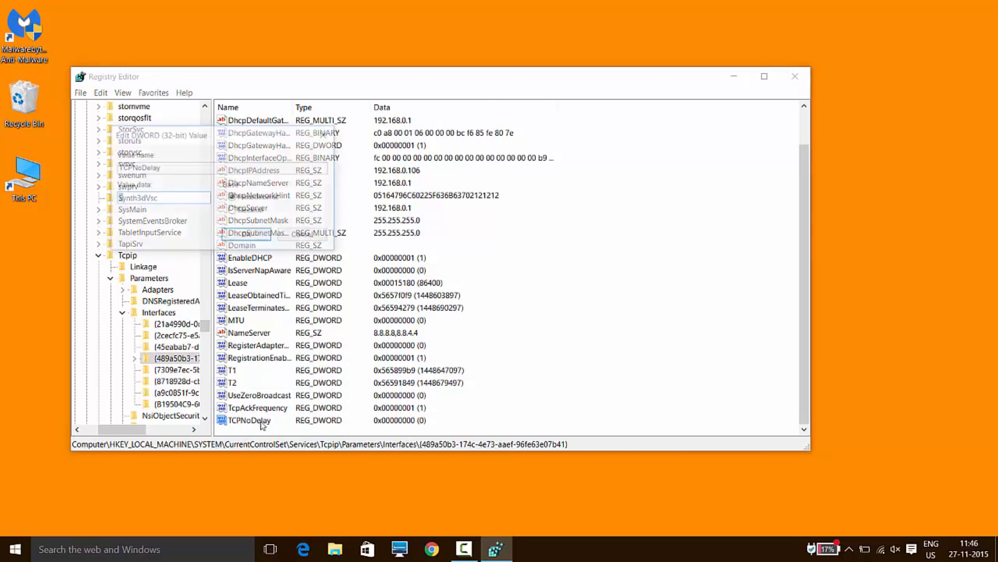
{"action": "left_click", "coordinate": [173, 200]}
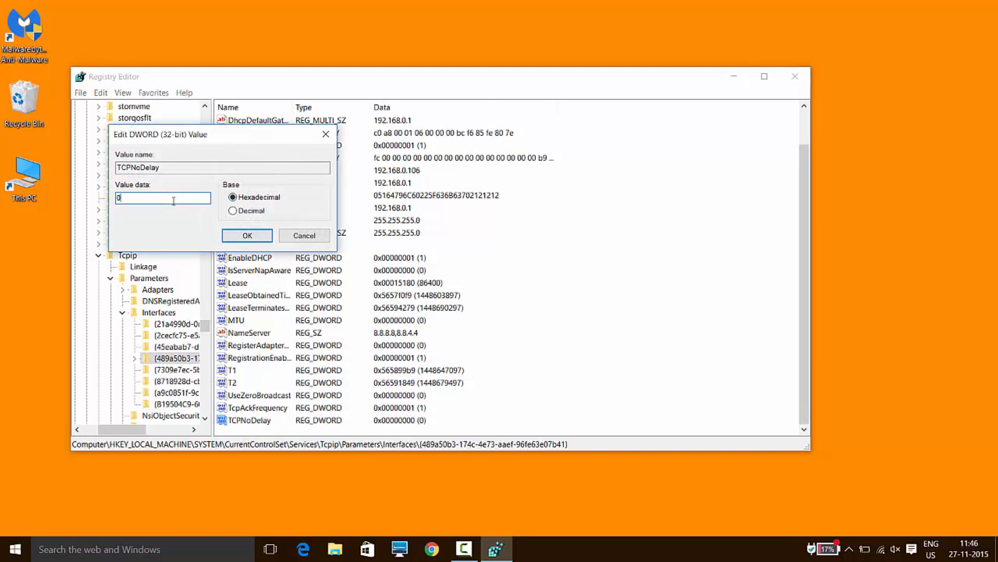
{"action": "type", "text": "1"}
{"action": "key", "text": "Return"}
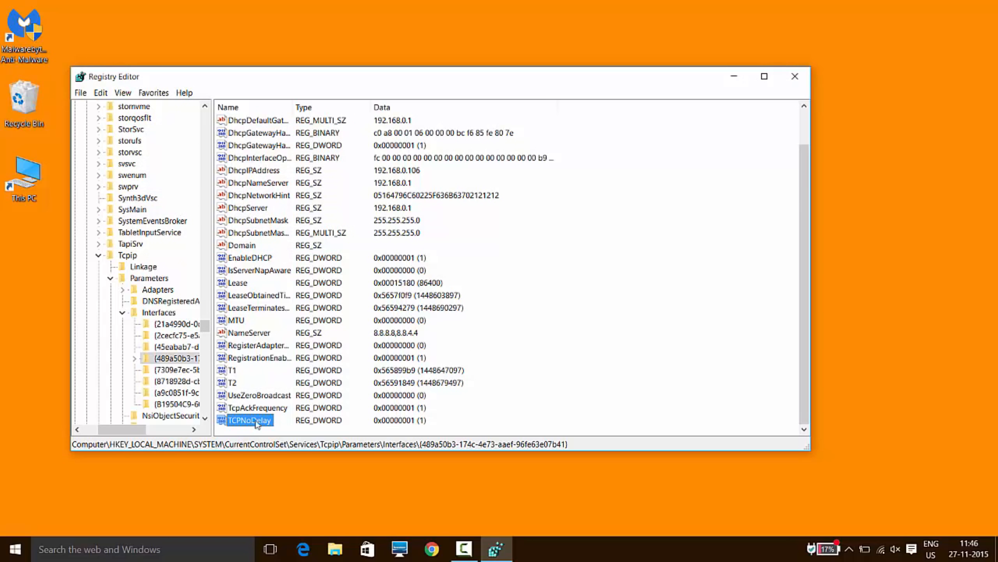
{"action": "left_click", "coordinate": [262, 411]}
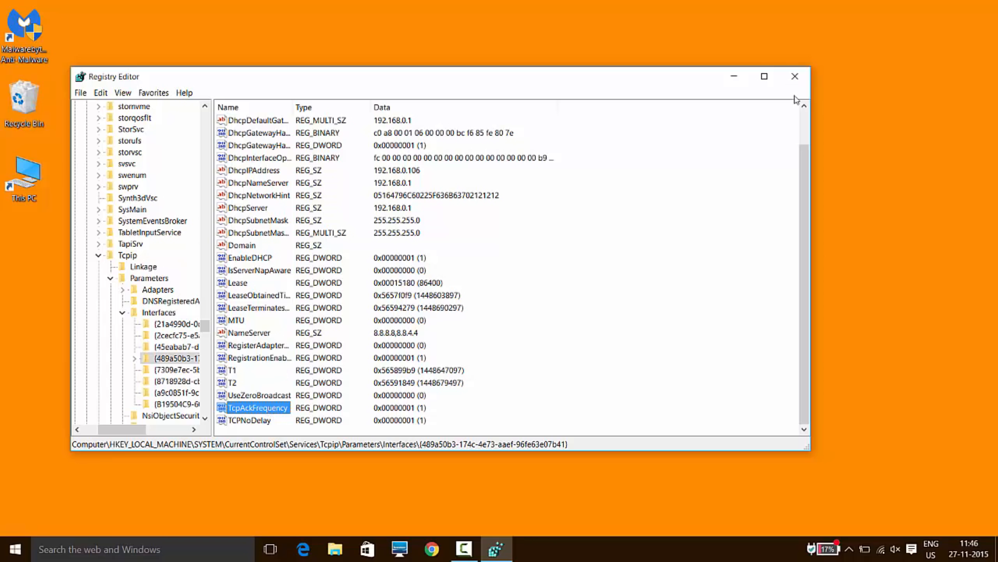
{"action": "left_click", "coordinate": [734, 77]}
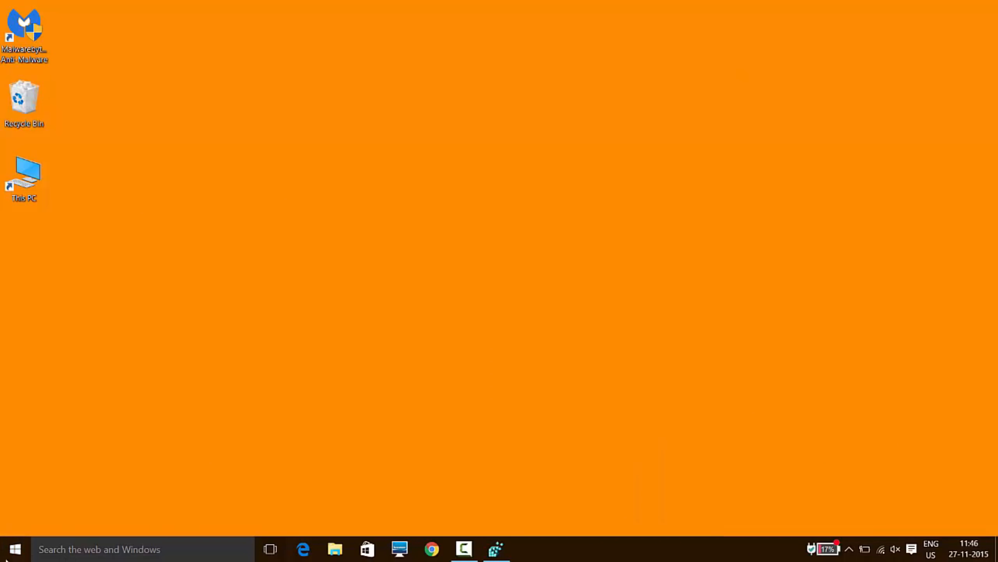
{"action": "left_click", "coordinate": [15, 549]}
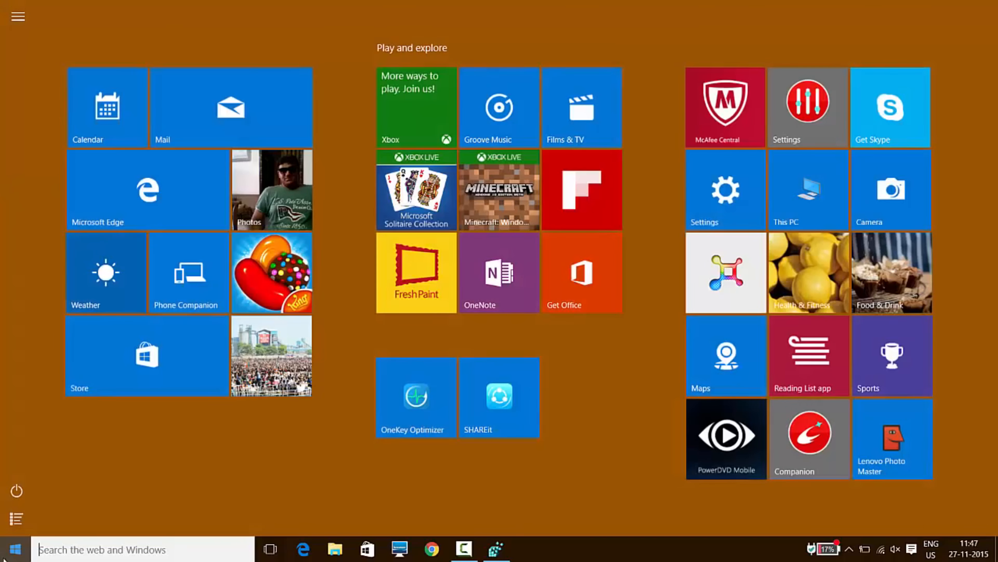
{"action": "left_click", "coordinate": [748, 207]}
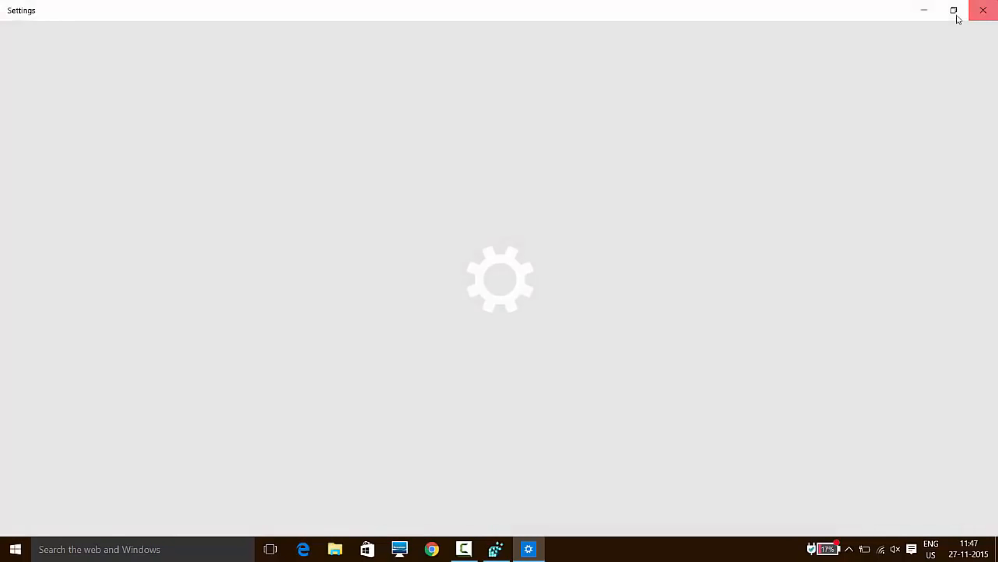
{"action": "left_click", "coordinate": [978, 11]}
{"action": "left_click", "coordinate": [8, 552]}
Open the Control Panel's Programs category and bring up the dialog for turning Windows features on or off.
{"action": "right_click", "coordinate": [2, 556]}
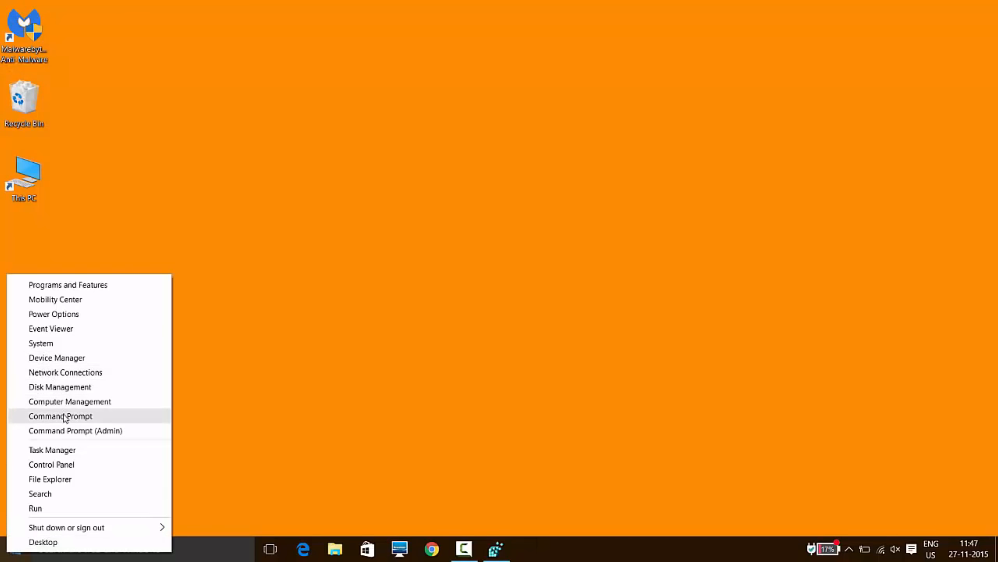
{"action": "left_click", "coordinate": [75, 469]}
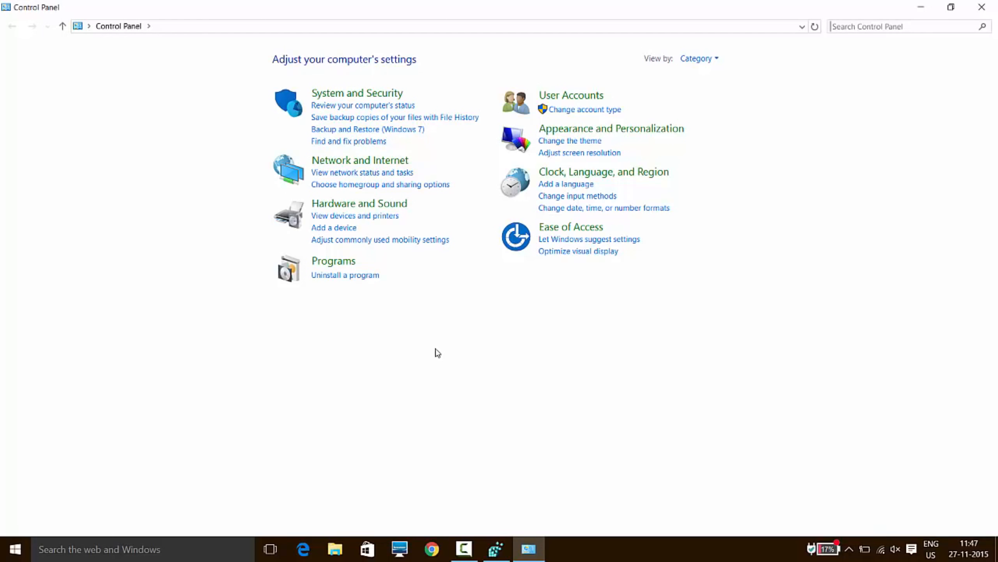
{"action": "left_click", "coordinate": [344, 261]}
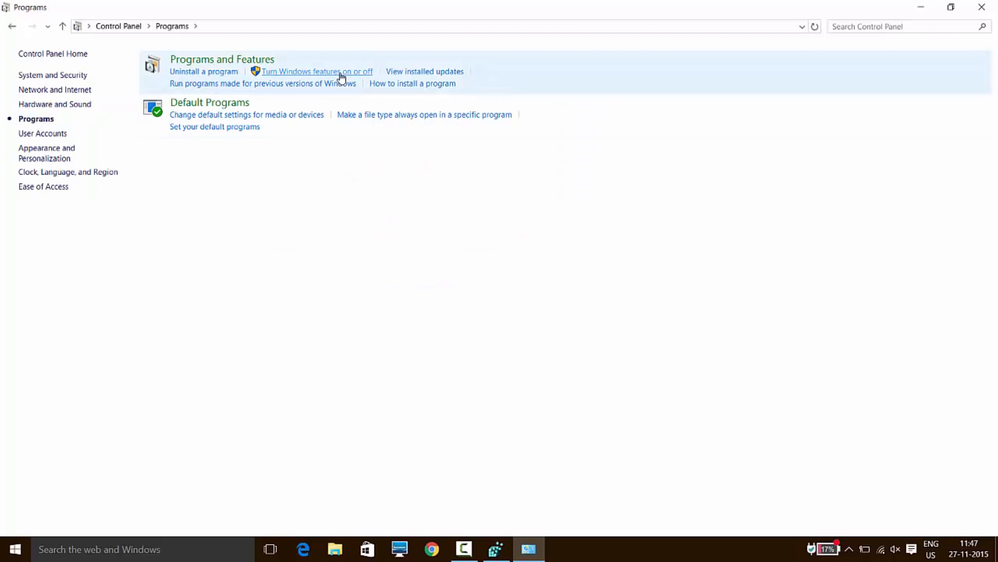
{"action": "left_click", "coordinate": [340, 73]}
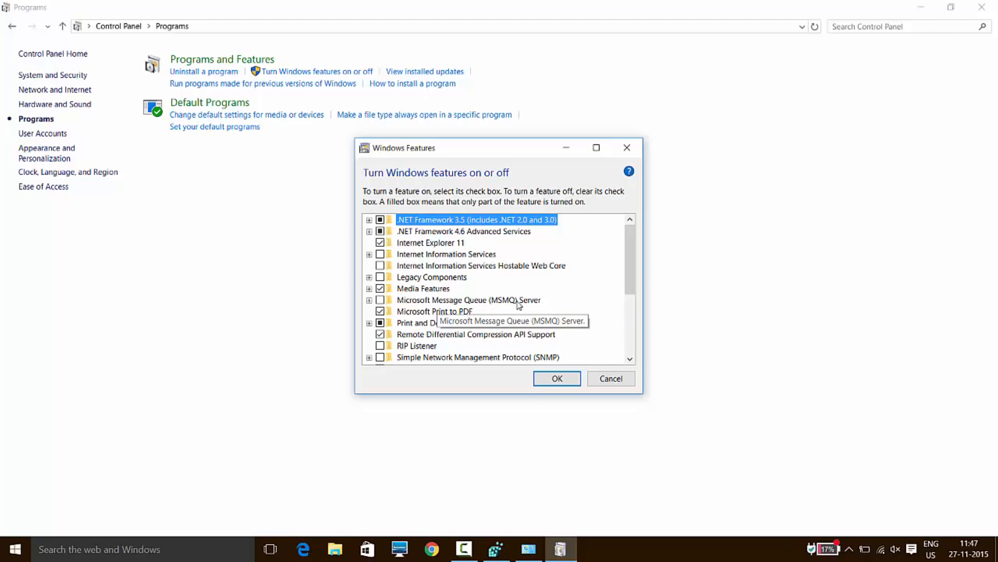
Turn on Microsoft Message Queue (MSMQ) Server with HTTP Support, Triggers, Multicasting Support and MSMQ DCOM Proxy, and apply the changes.
{"action": "left_click", "coordinate": [369, 300]}
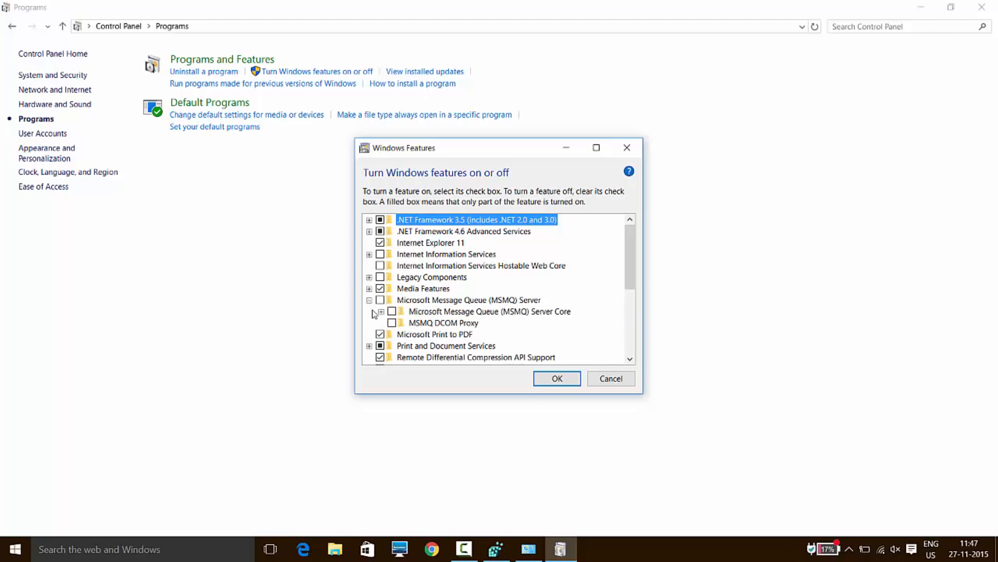
{"action": "left_click", "coordinate": [381, 311]}
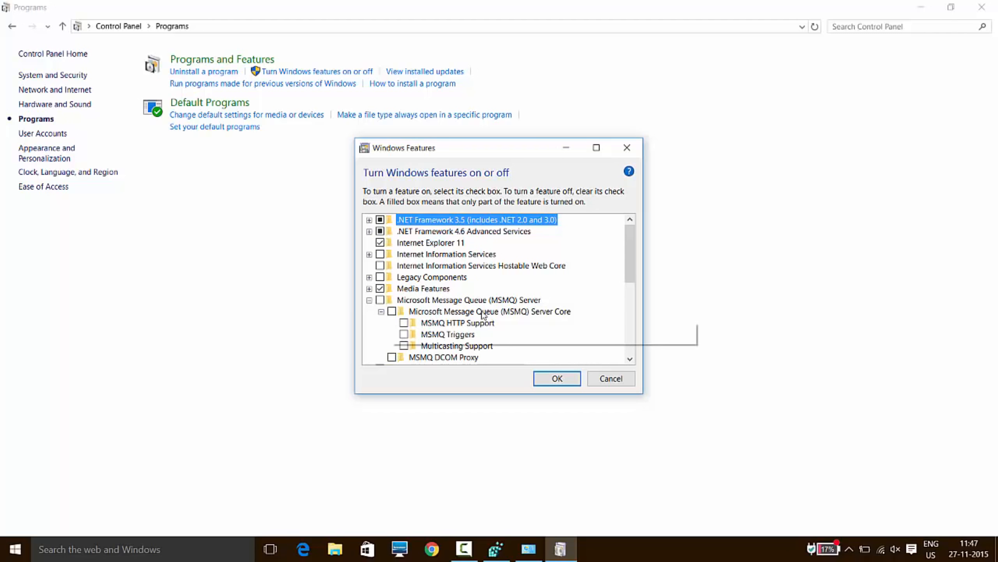
{"action": "left_click_drag", "start_coordinate": [627, 262], "coordinate": [626, 271]}
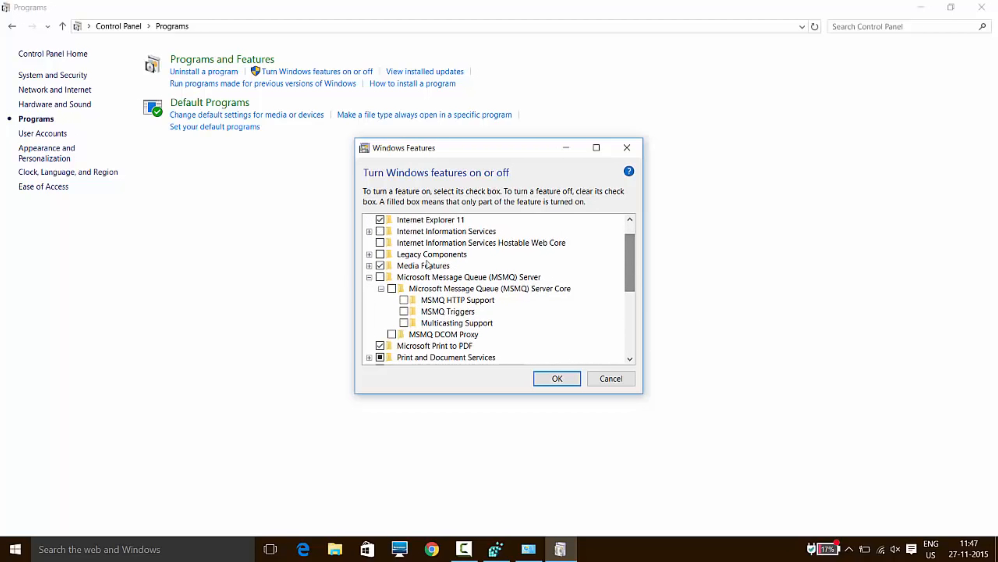
{"action": "left_click", "coordinate": [380, 277]}
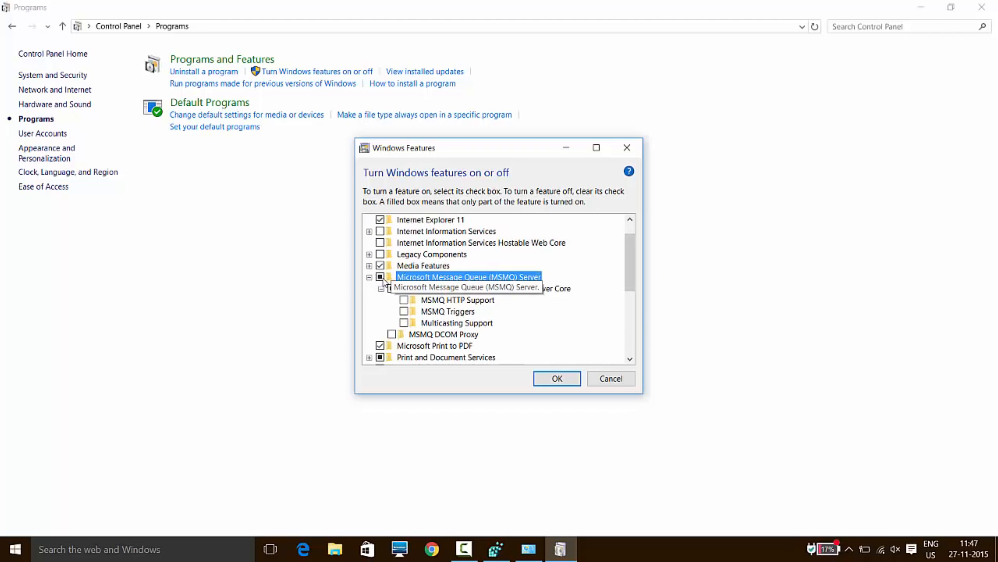
{"action": "left_click", "coordinate": [404, 299]}
{"action": "left_click", "coordinate": [404, 310]}
{"action": "left_click", "coordinate": [404, 323]}
{"action": "left_click", "coordinate": [392, 333]}
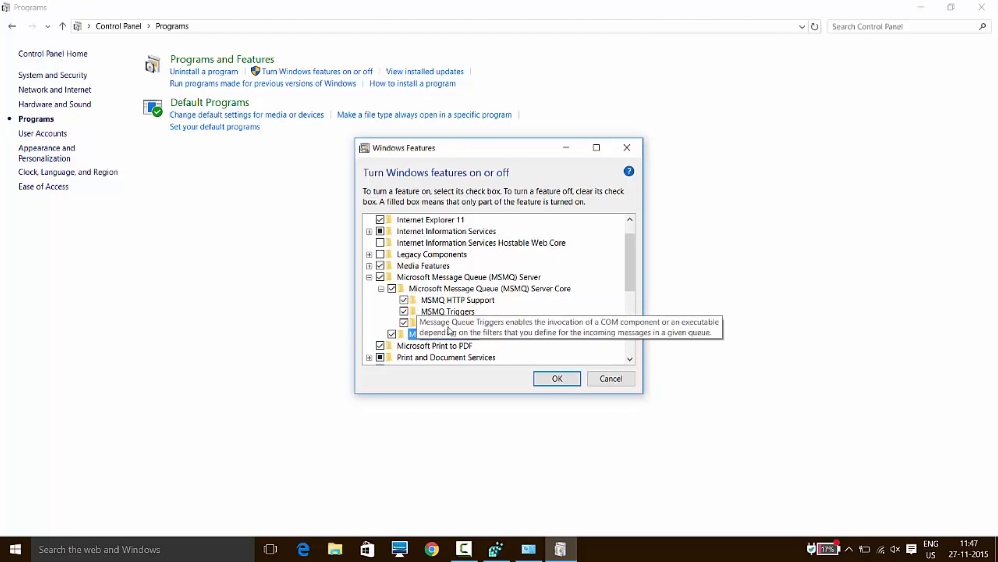
{"action": "left_click", "coordinate": [574, 382]}
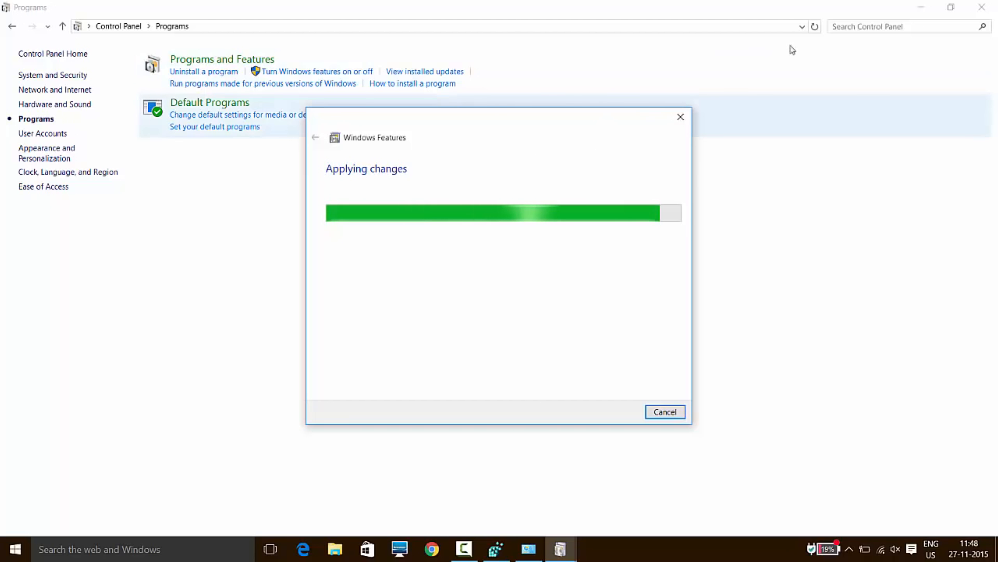
Close the Control Panel window while leaving the Windows Features installation running.
{"action": "left_click", "coordinate": [986, 6]}
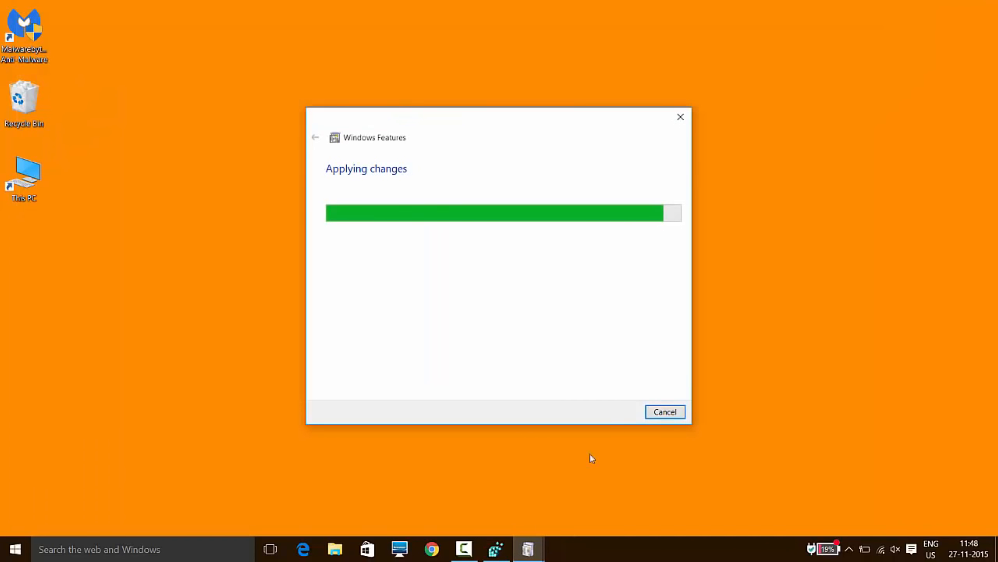
{"action": "mouse_move", "coordinate": [496, 549]}
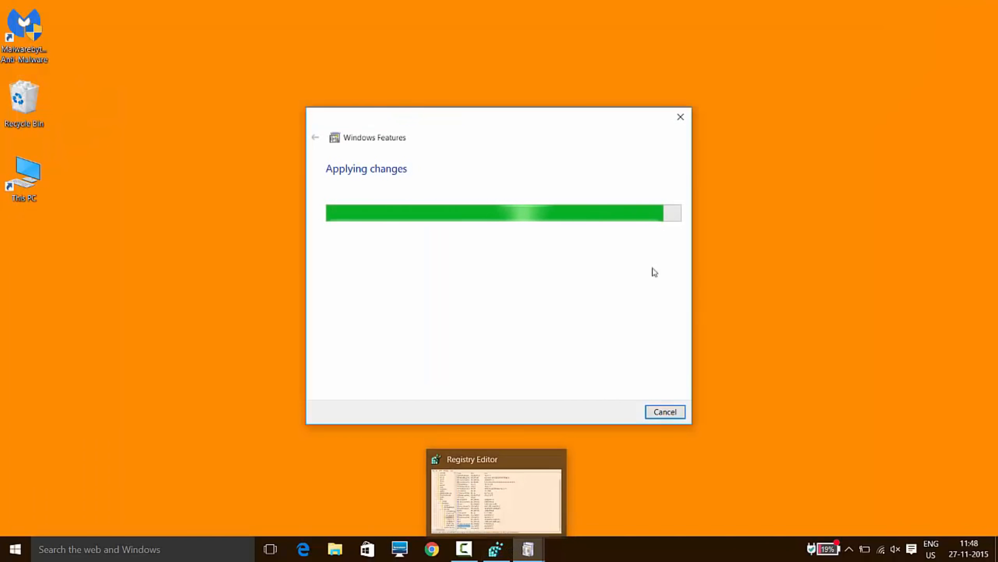
{"action": "left_click", "coordinate": [943, 66]}
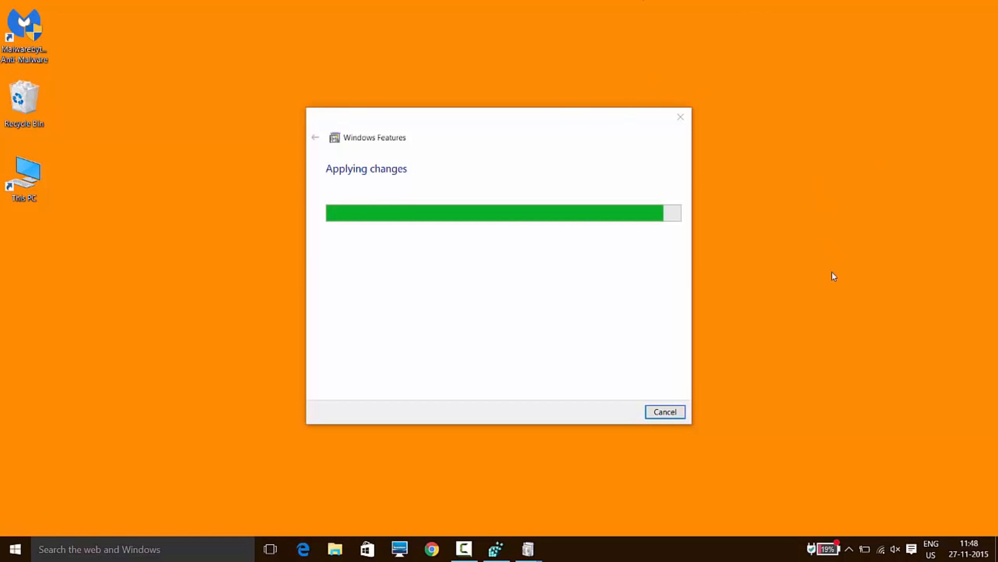
{"action": "right_click", "coordinate": [810, 262]}
{"action": "left_click", "coordinate": [823, 298]}
Open Task Manager and view the Wi-Fi performance graph.
{"action": "right_click", "coordinate": [620, 551]}
{"action": "left_click", "coordinate": [665, 505]}
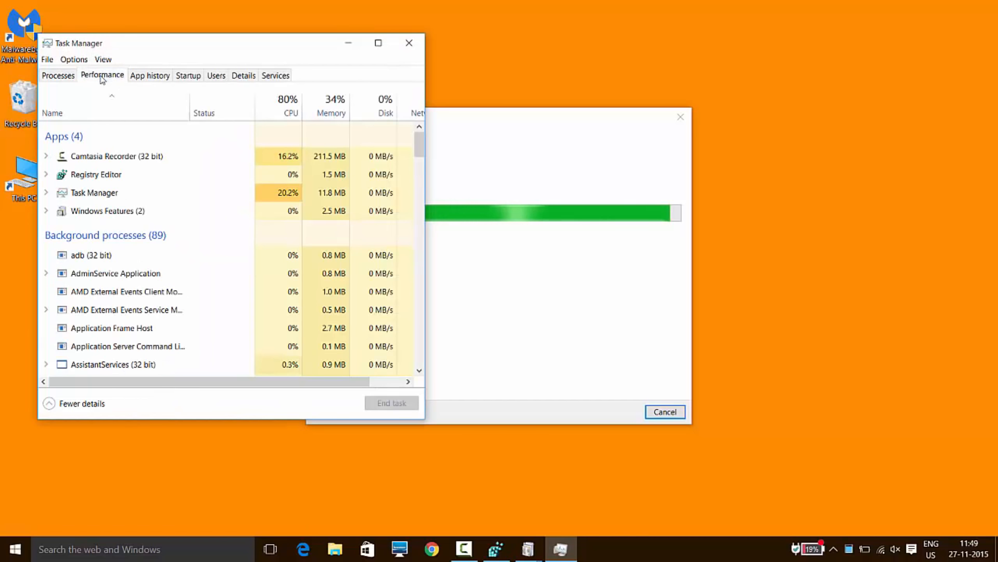
{"action": "left_click", "coordinate": [102, 75]}
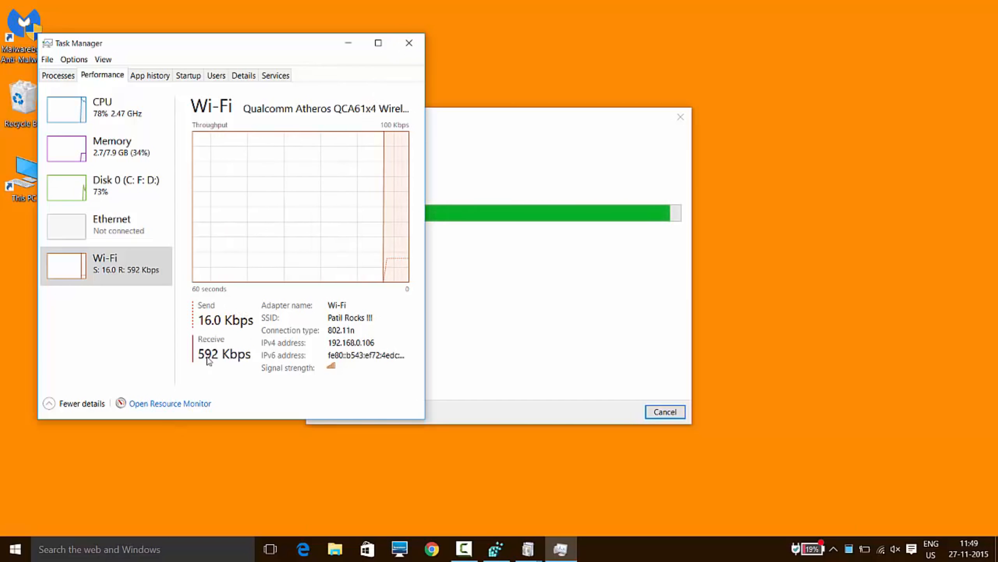
Close Task Manager and the completed Windows Features dialog, and switch back to the Registry Editor.
{"action": "left_click", "coordinate": [407, 43]}
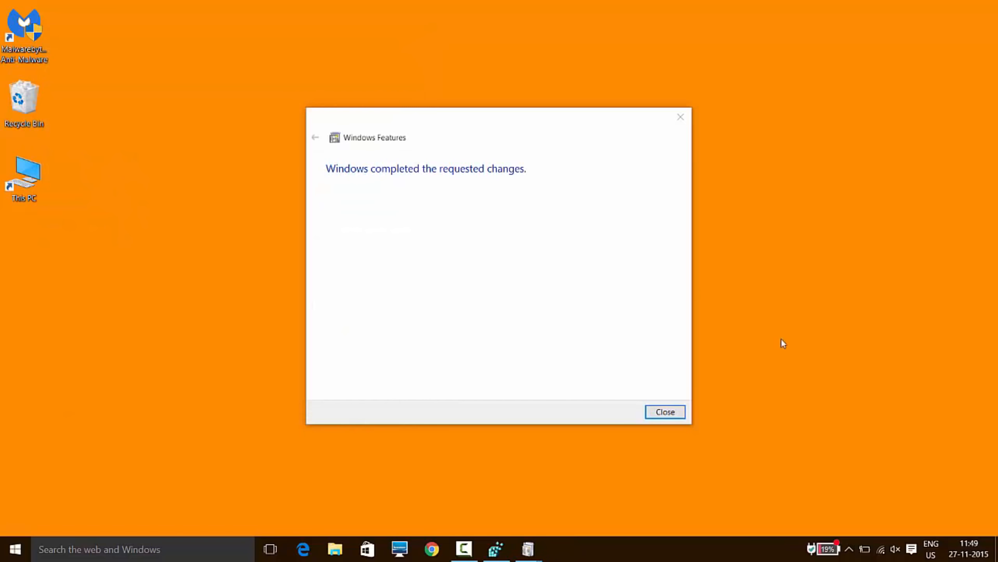
{"action": "left_click", "coordinate": [676, 411]}
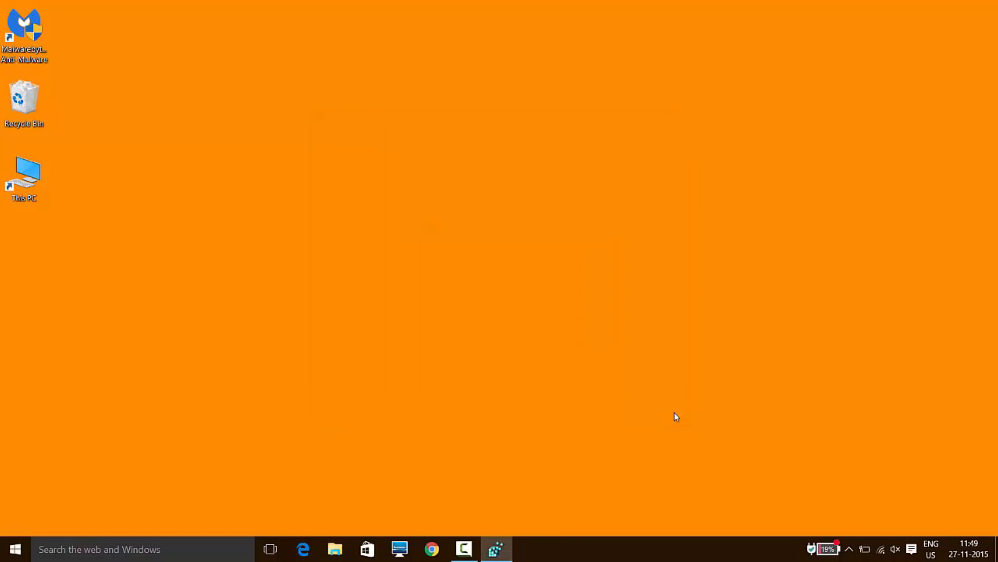
{"action": "left_click", "coordinate": [497, 549]}
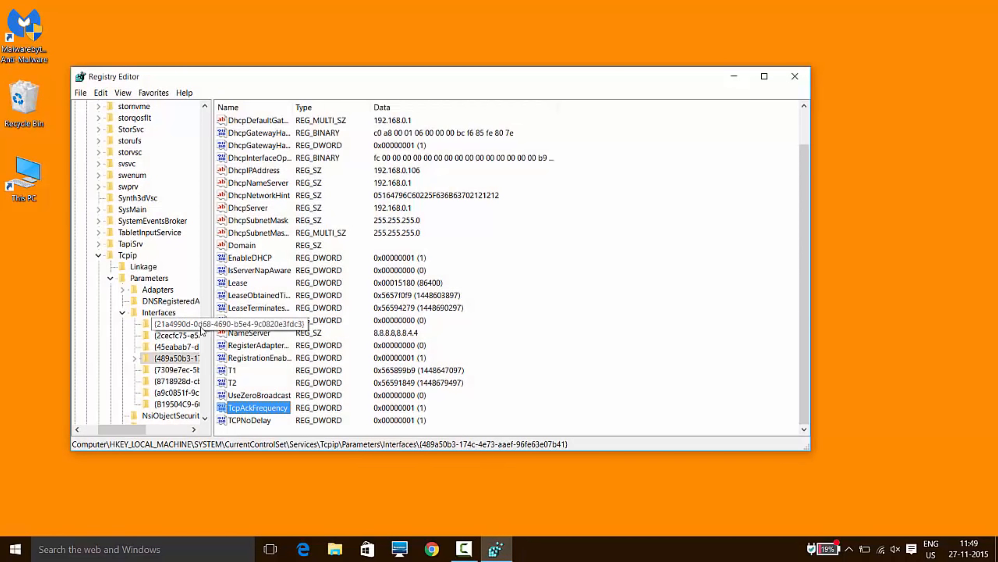
Collapse the Services key and the whole SYSTEM branch under HKEY_LOCAL_MACHINE in the registry tree.
{"action": "left_click_drag", "start_coordinate": [205, 328], "coordinate": [211, 122]}
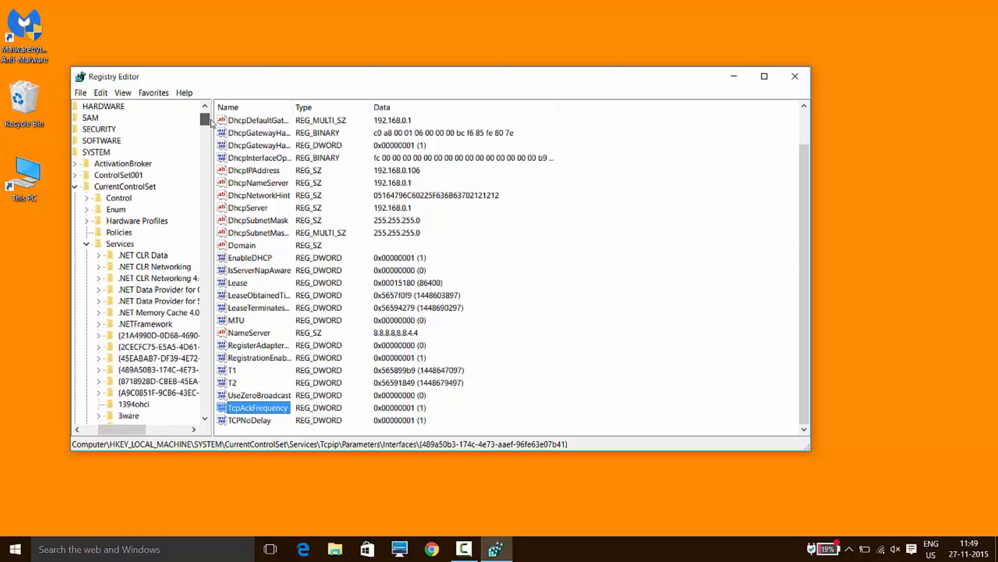
{"action": "left_click", "coordinate": [88, 244]}
{"action": "left_click", "coordinate": [196, 221]}
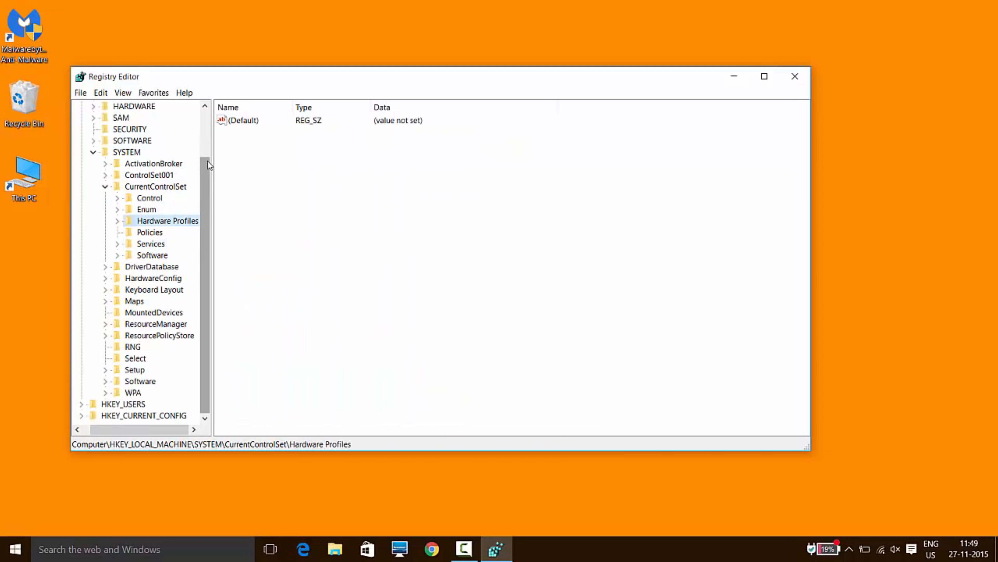
{"action": "scroll", "coordinate": [205, 199], "scroll_direction": "up", "scroll_amount": 2}
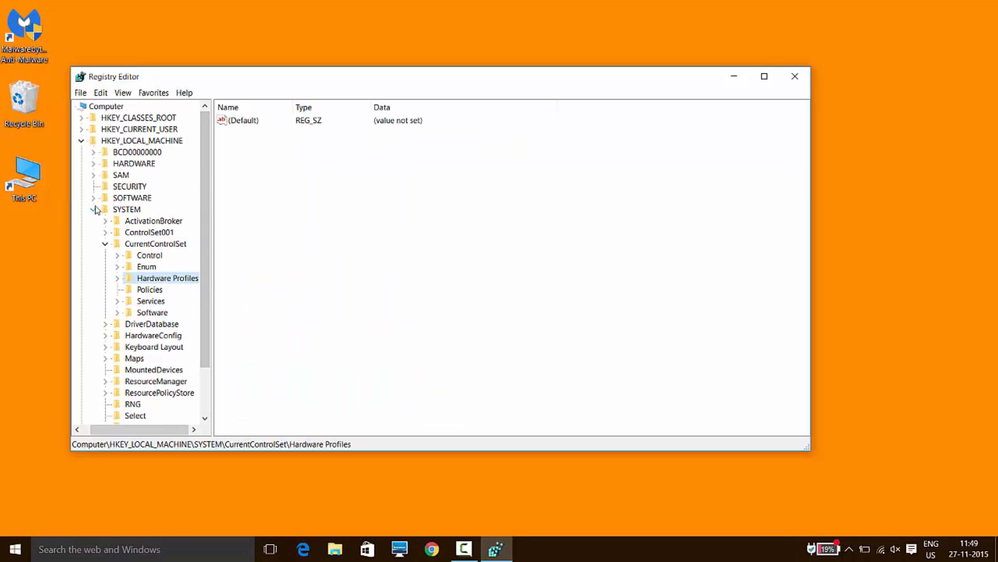
{"action": "left_click", "coordinate": [93, 210]}
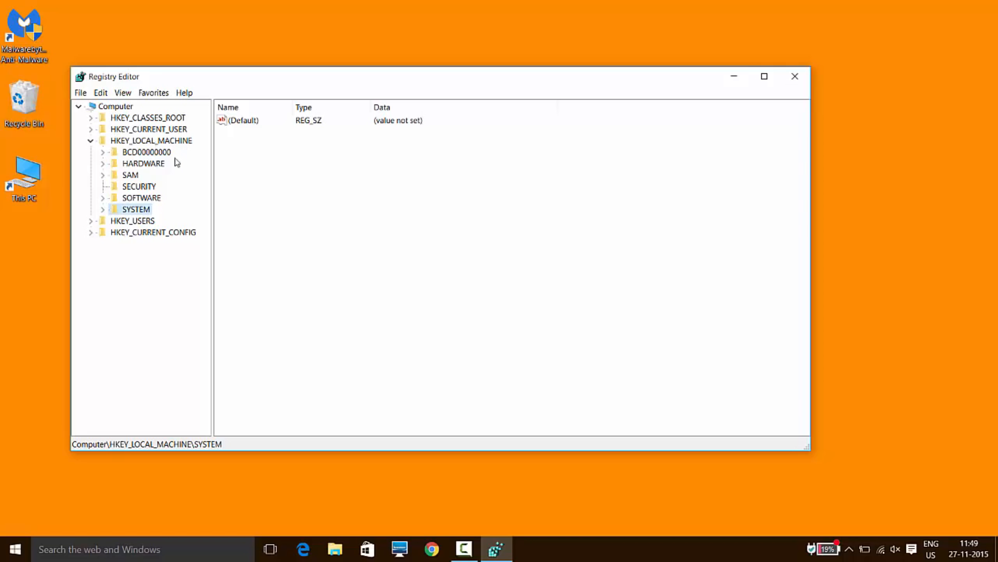
Expand the registry tree to HKEY_LOCAL_MACHINE\SOFTWARE\Microsoft\MSMQ\Parameters and show that key's values.
{"action": "double_click", "coordinate": [142, 197]}
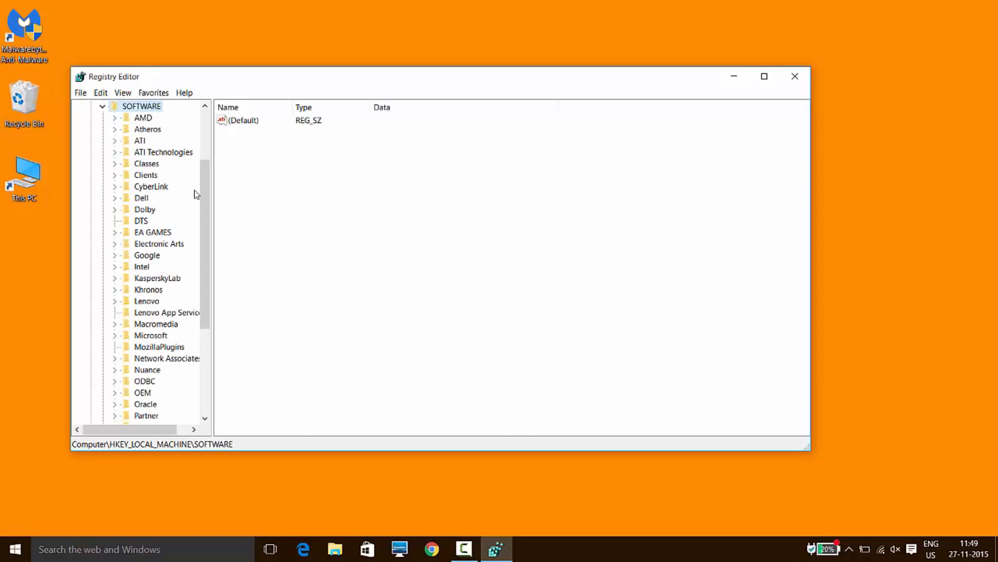
{"action": "left_click_drag", "start_coordinate": [203, 193], "coordinate": [203, 224]}
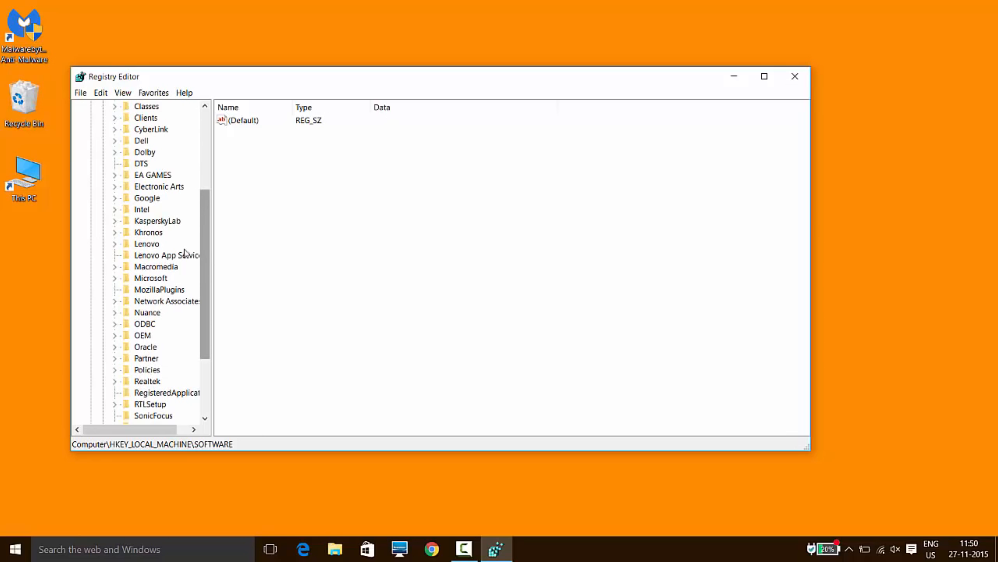
{"action": "left_click", "coordinate": [164, 278]}
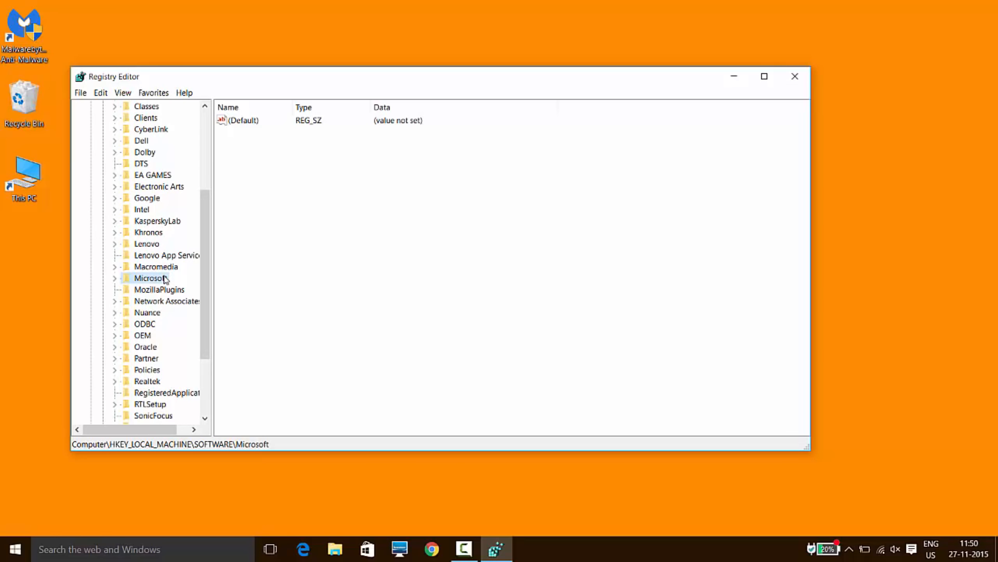
{"action": "double_click", "coordinate": [165, 277]}
{"action": "left_click_drag", "start_coordinate": [207, 165], "coordinate": [207, 252]}
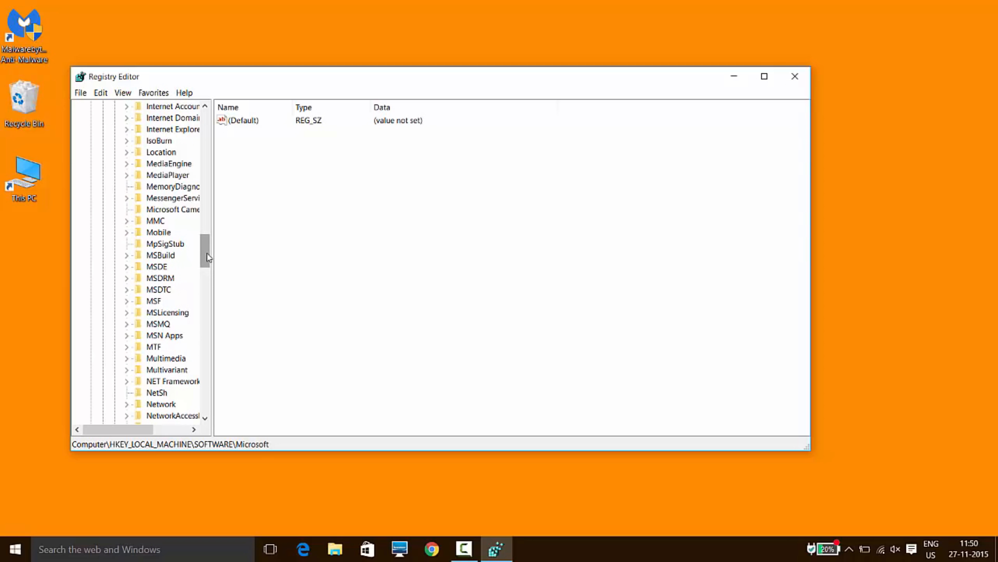
{"action": "left_click", "coordinate": [158, 323]}
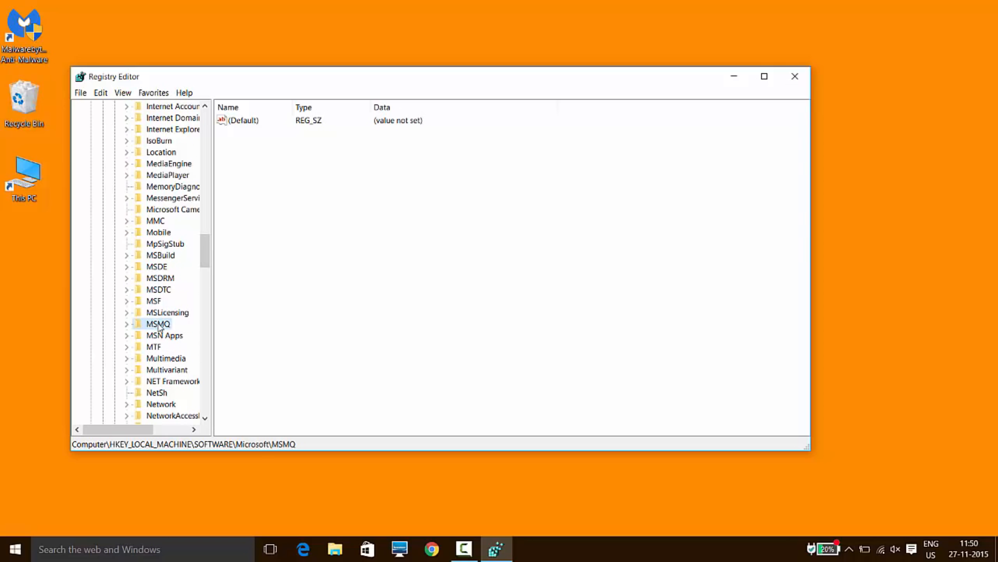
{"action": "double_click", "coordinate": [158, 325]}
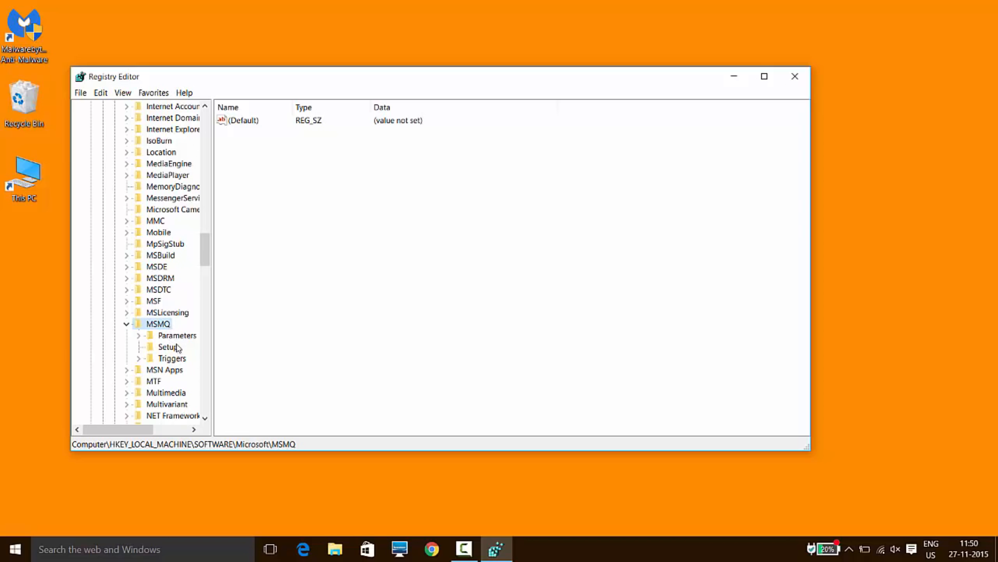
{"action": "double_click", "coordinate": [177, 336]}
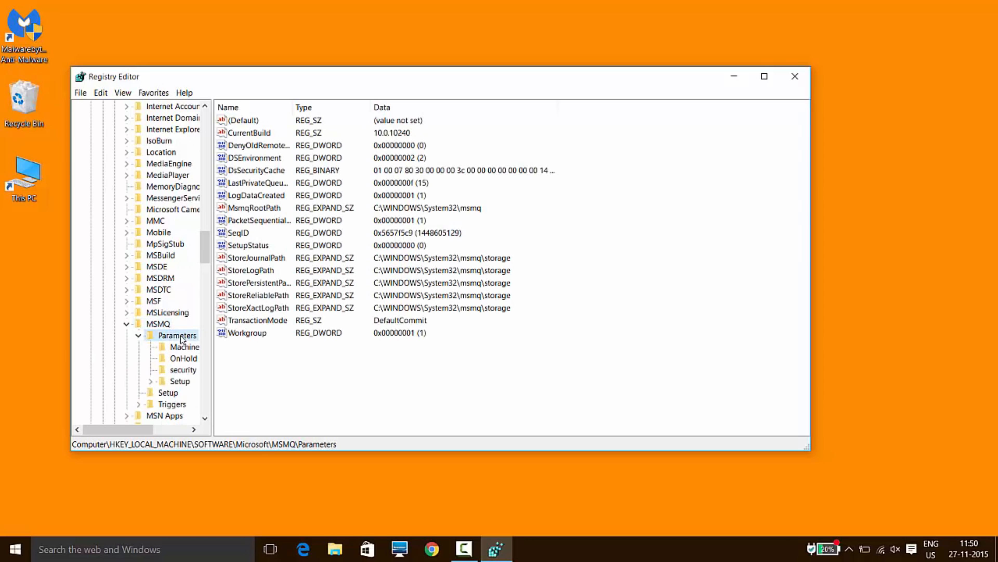
Create a new DWORD (32-bit) value named TCPNoDelay in the MSMQ Parameters key.
{"action": "left_click", "coordinate": [279, 372]}
{"action": "right_click", "coordinate": [279, 372]}
{"action": "mouse_move", "coordinate": [297, 378]}
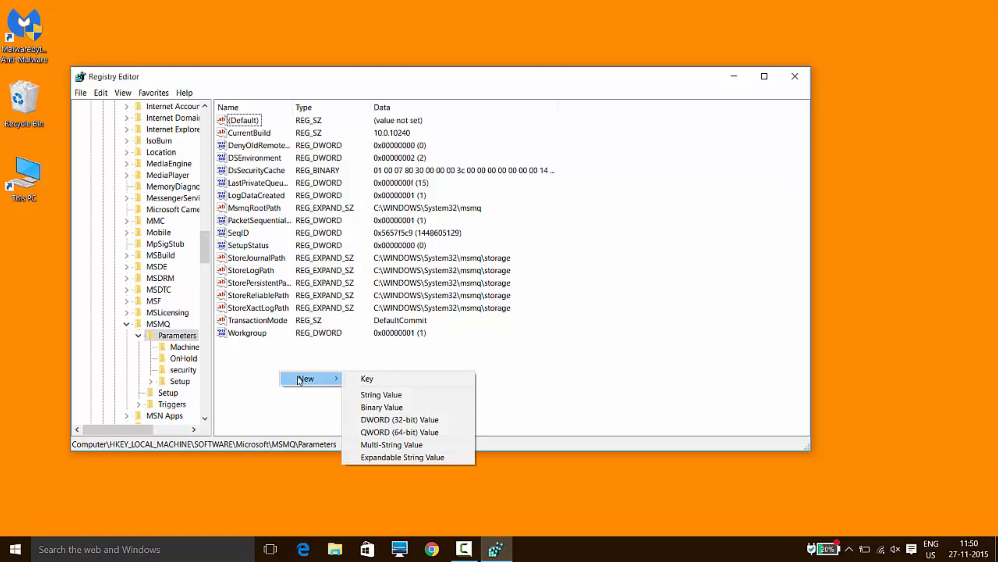
{"action": "left_click", "coordinate": [394, 420]}
{"action": "key", "text": "BackSpace"}
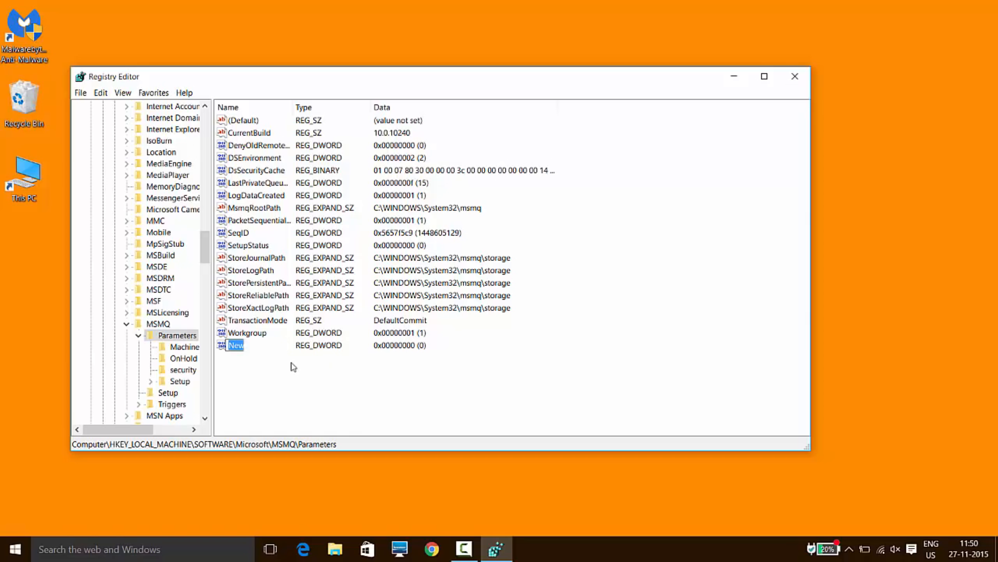
{"action": "type", "text": "TC"}
{"action": "key", "text": "BackSpace"}
{"action": "type", "text": "CPNoDelay"}
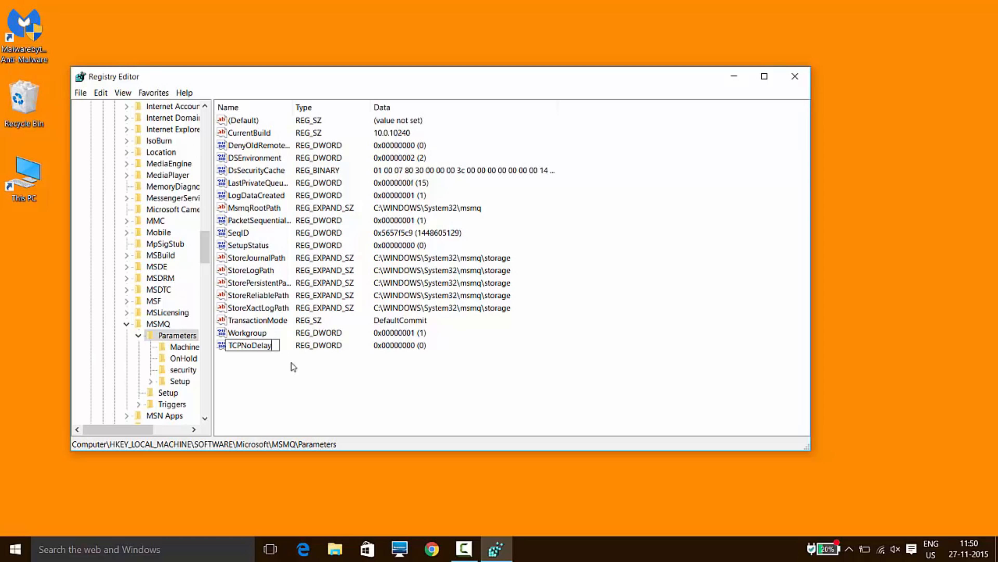
{"action": "key", "text": "Return"}
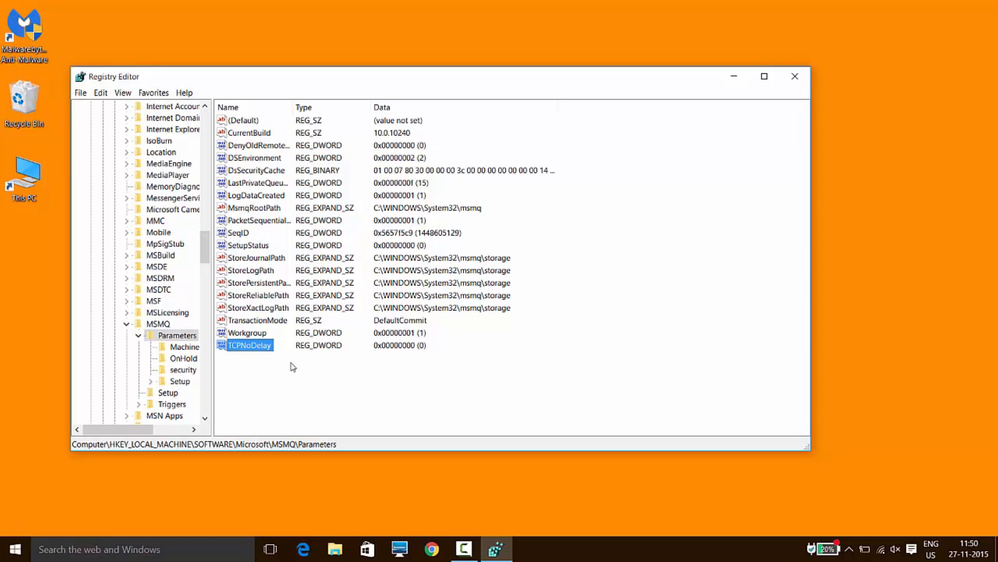
Set the value data of TCPNoDelay in the MSMQ Parameters key to 1, and exit the Registry Editor.
{"action": "double_click", "coordinate": [267, 345]}
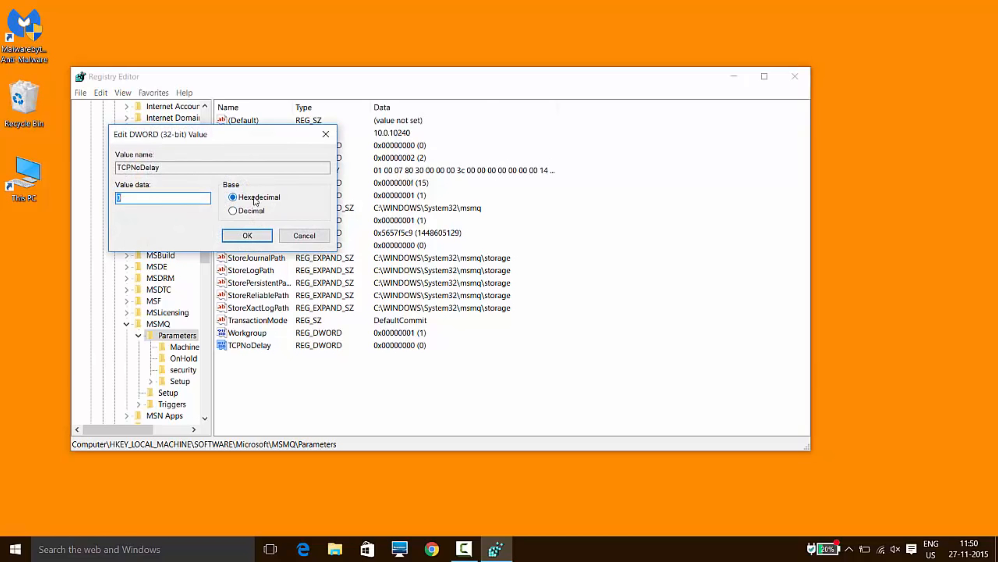
{"action": "left_click", "coordinate": [189, 201]}
{"action": "key", "text": "BackSpace"}
{"action": "left_click", "coordinate": [232, 235]}
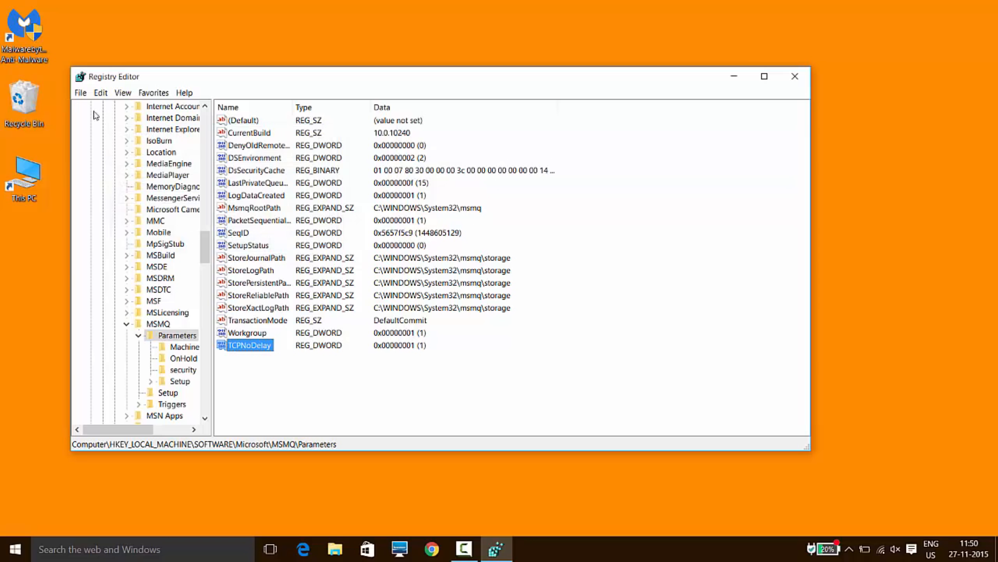
{"action": "left_click", "coordinate": [80, 93]}
{"action": "left_click", "coordinate": [114, 135]}
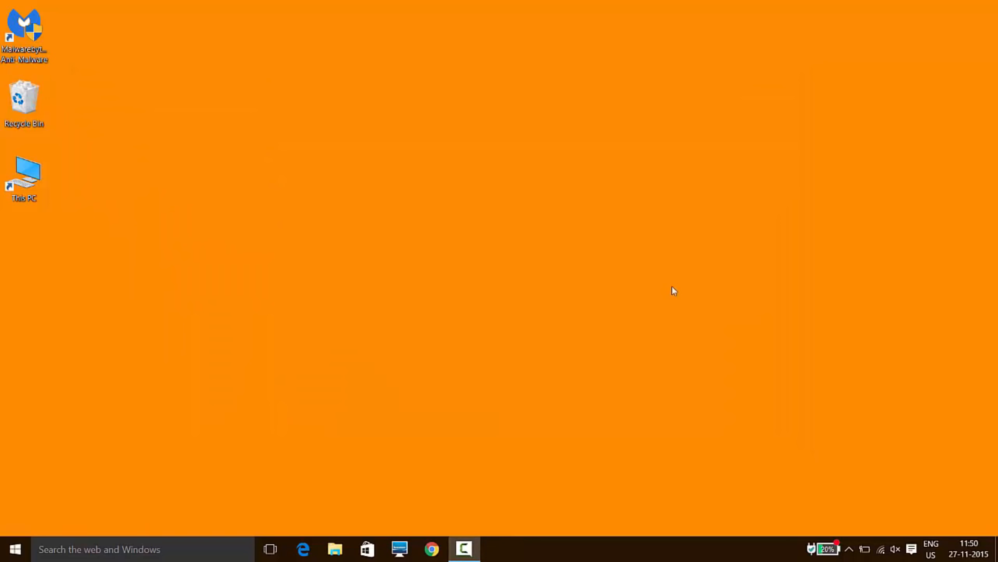
Open a Command Prompt window by running cmd from the Run dialog.
{"action": "key", "text": "super+r"}
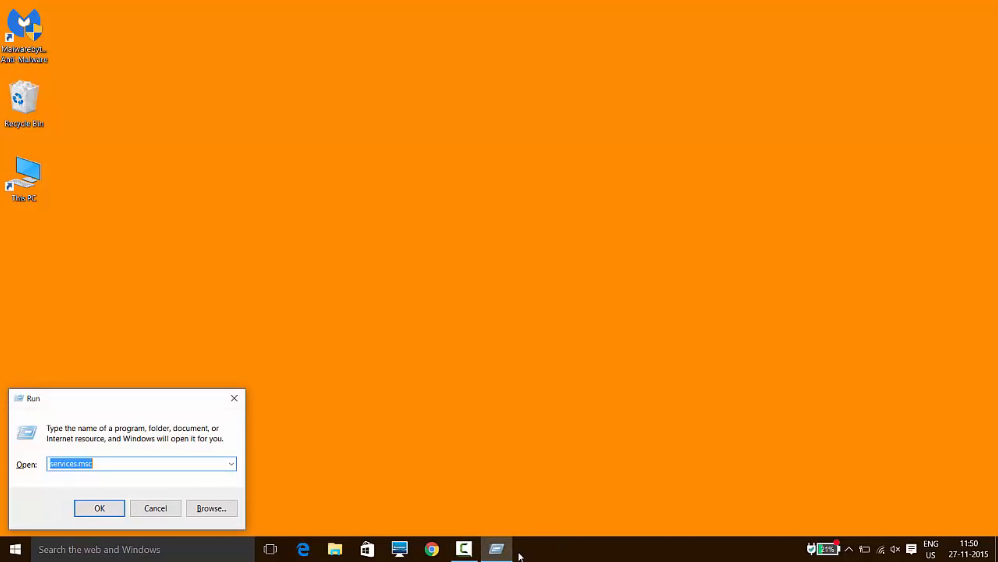
{"action": "key", "text": "BackSpace"}
{"action": "type", "text": "cmd"}
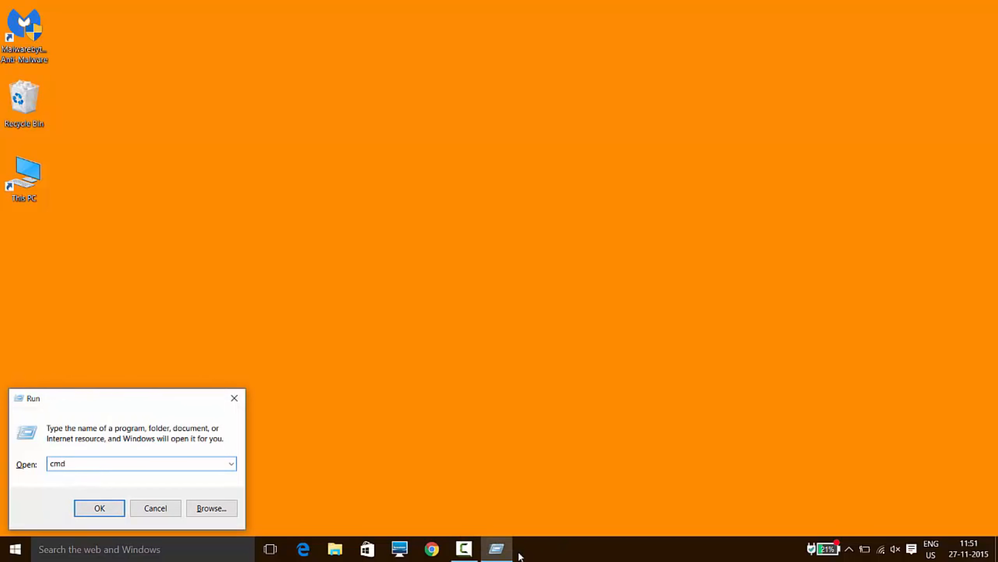
{"action": "key", "text": "Return"}
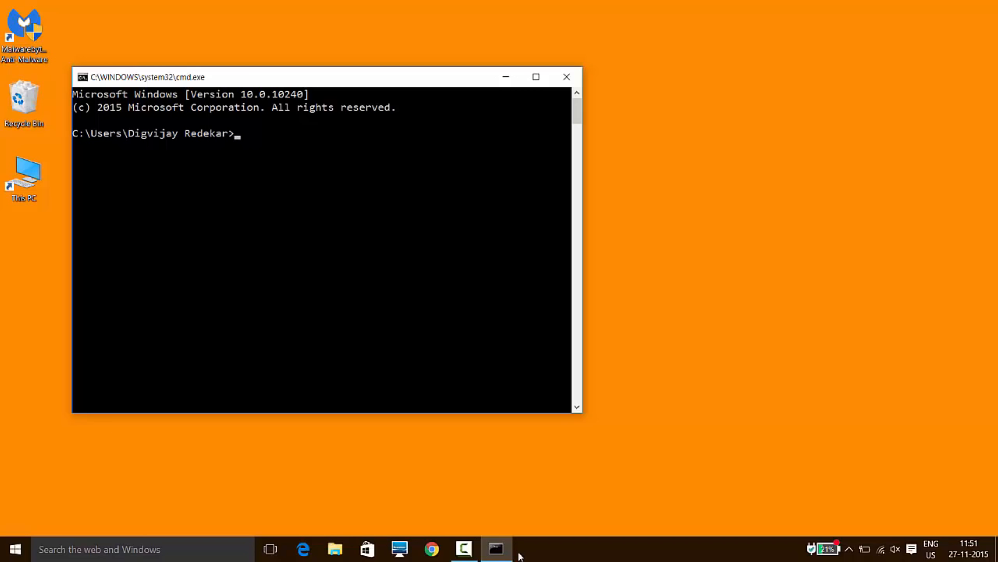
Enter the command text "netsh int tcp set global conge" at the command prompt.
{"action": "type", "text": "netsh int tcp set globa"}
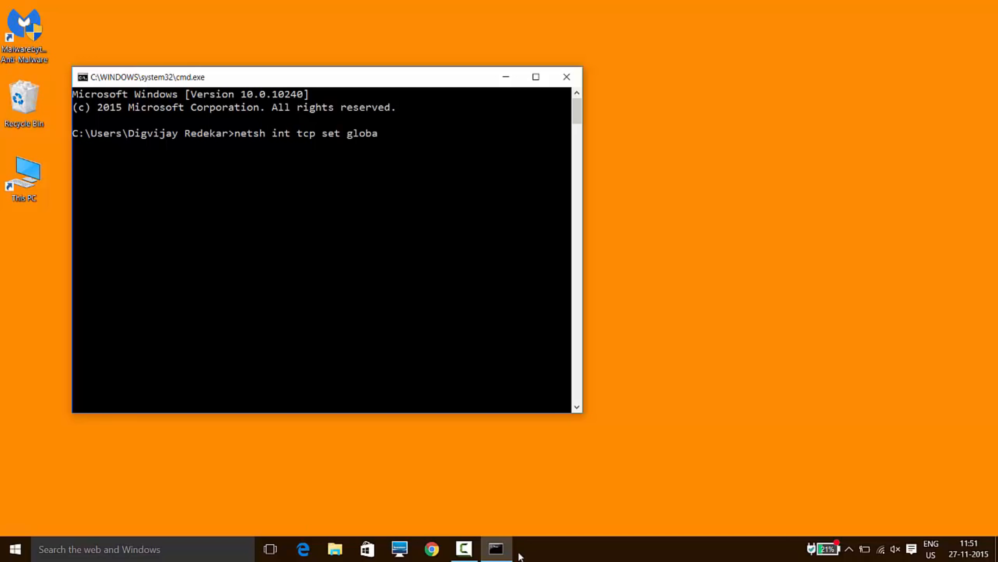
{"action": "type", "text": "l conge"}
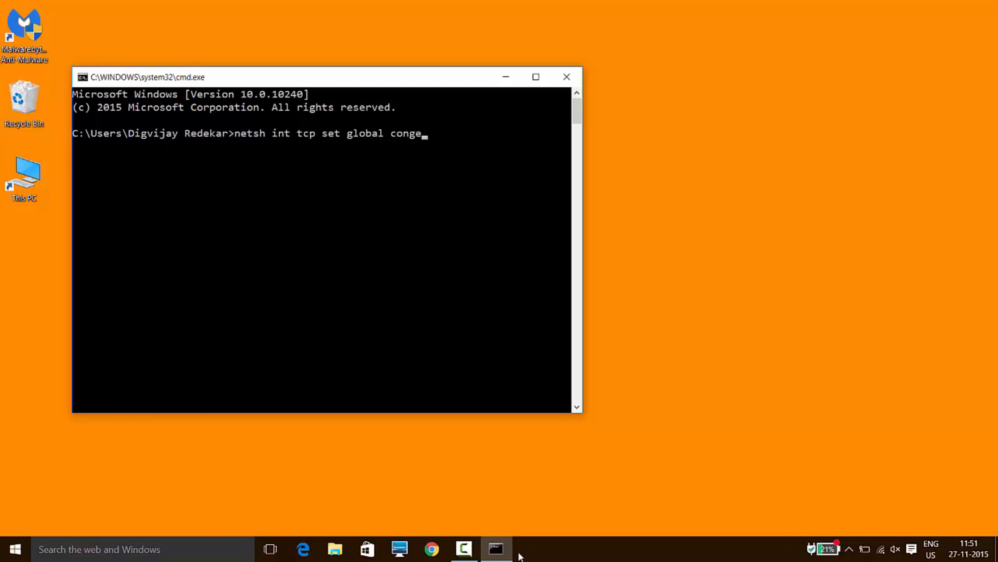
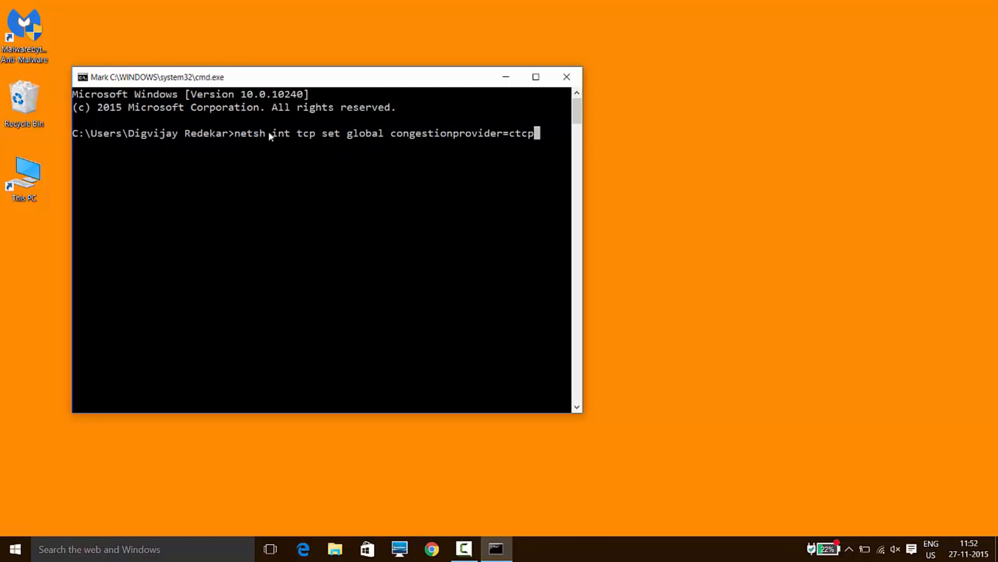
Copy the netsh int tcp set global congestionprovider=ctcp command from the prompt into a new text document created on the desktop.
{"action": "left_click_drag", "start_coordinate": [235, 132], "coordinate": [539, 140]}
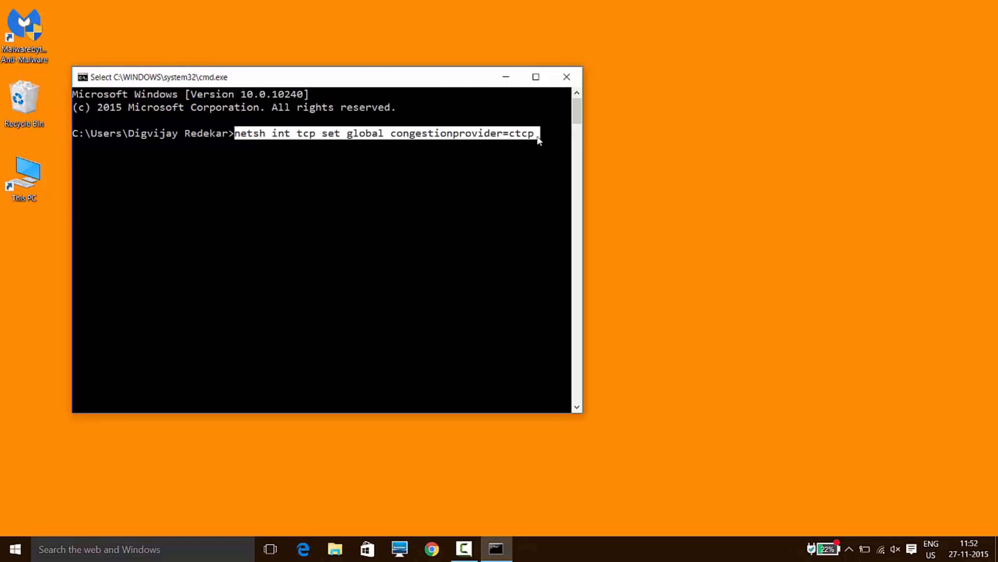
{"action": "key", "text": "Return"}
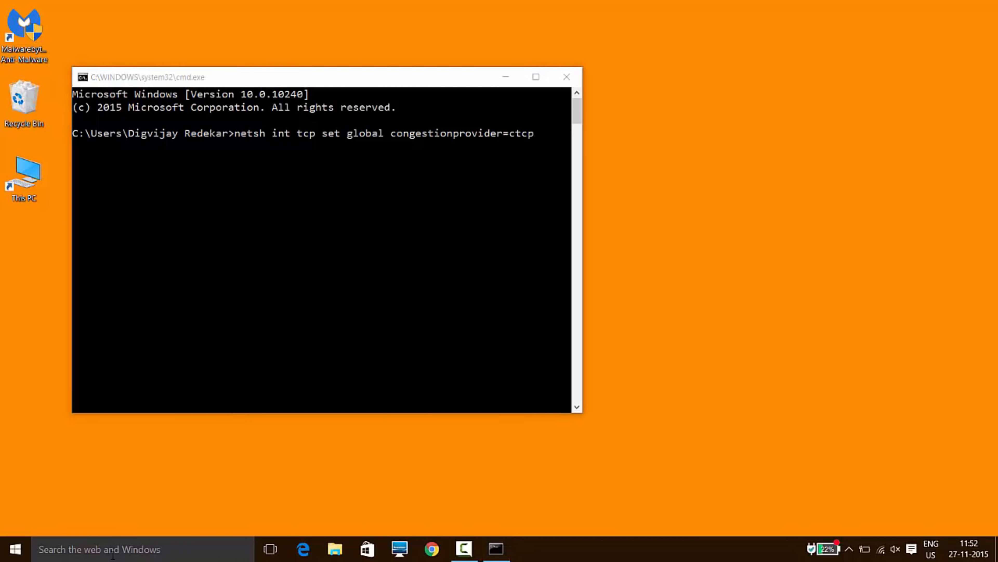
{"action": "right_click", "coordinate": [376, 512]}
{"action": "mouse_move", "coordinate": [446, 472]}
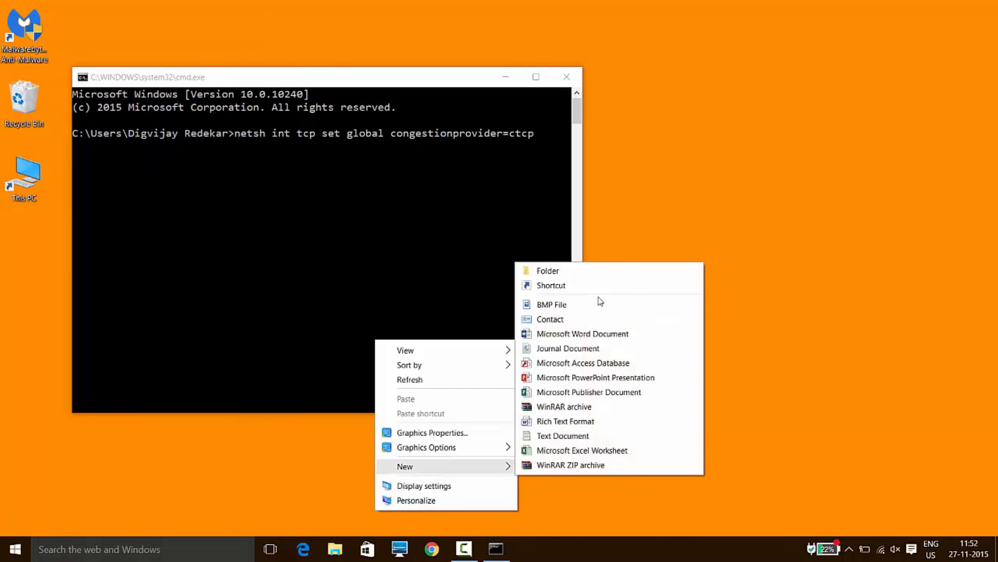
{"action": "left_click", "coordinate": [617, 440]}
{"action": "left_click", "coordinate": [377, 479]}
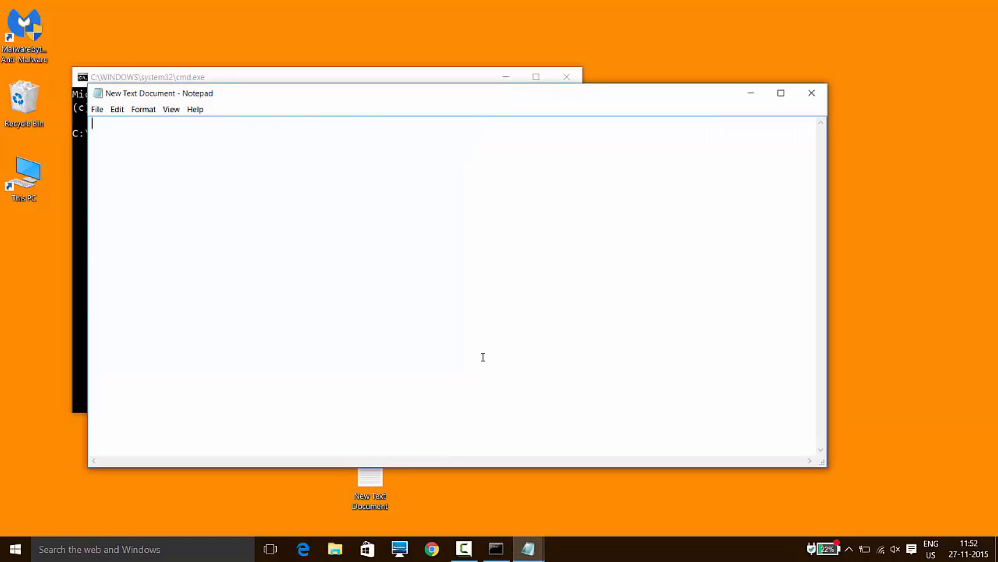
{"action": "type", "text": "netsh int tcp set global congestionprovider=ctcp"}
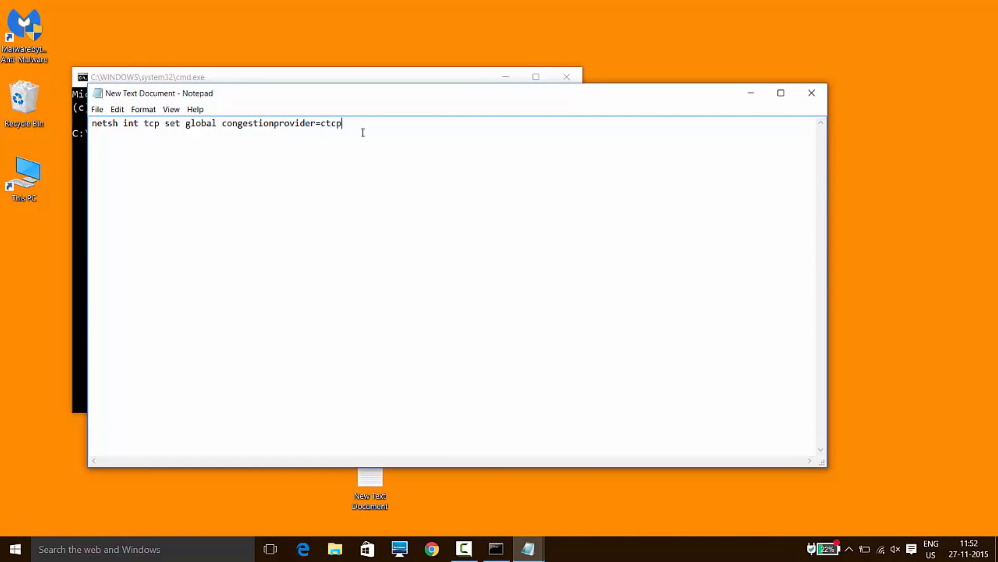
Set the Notepad font size to 22 for the pasted command text.
{"action": "left_click_drag", "start_coordinate": [360, 123], "coordinate": [93, 123]}
{"action": "right_click", "coordinate": [112, 123]}
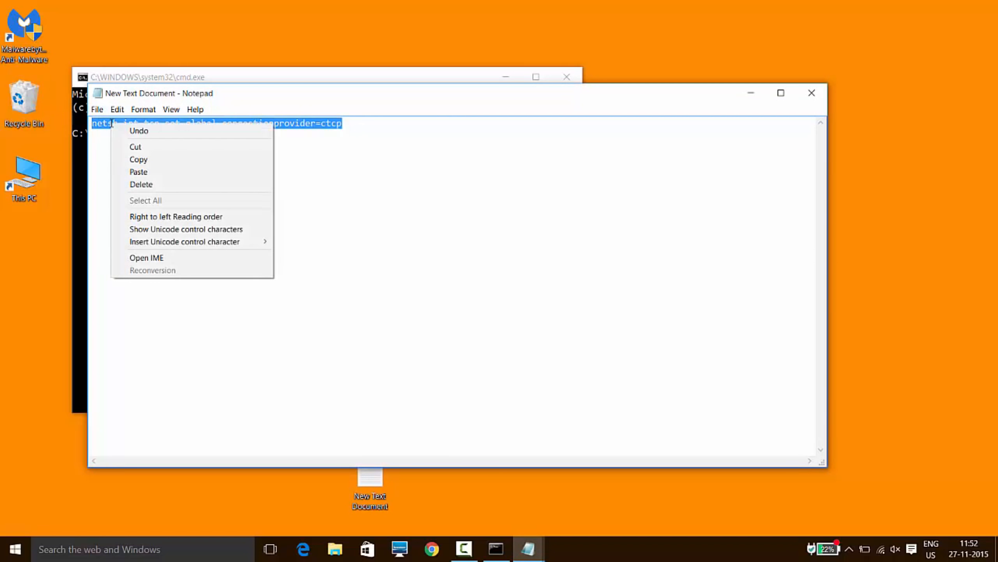
{"action": "left_click", "coordinate": [148, 110]}
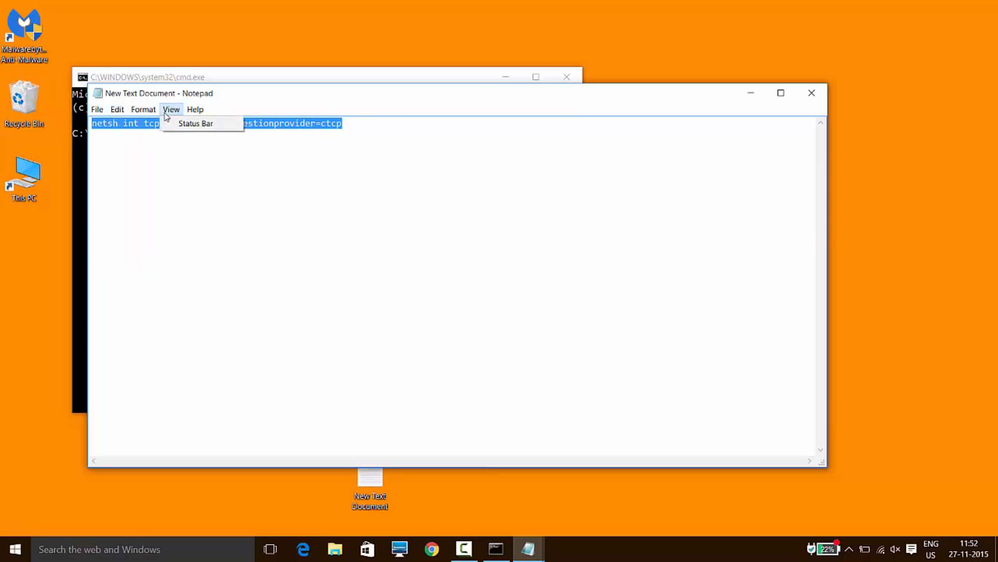
{"action": "left_click", "coordinate": [157, 136]}
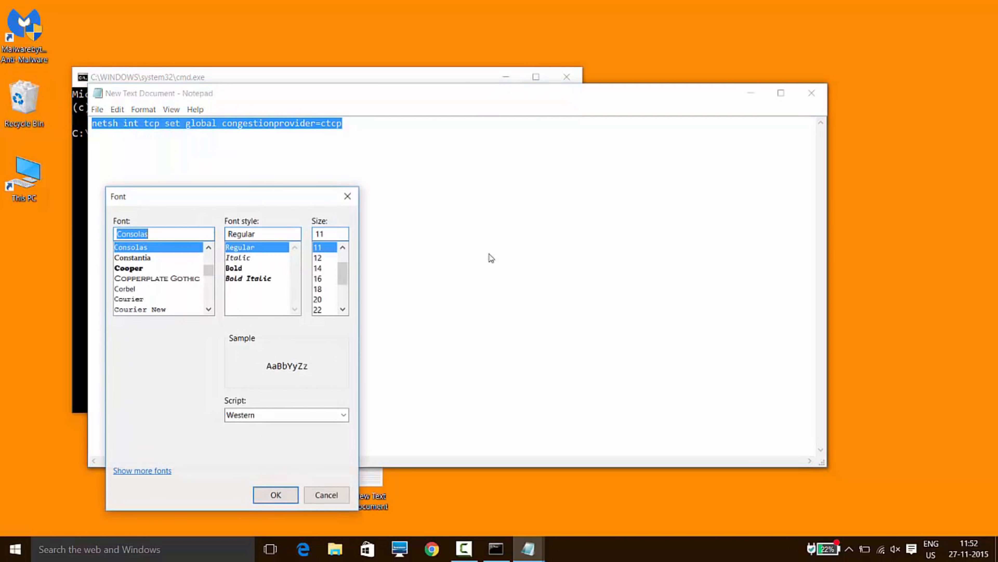
{"action": "left_click", "coordinate": [319, 279]}
{"action": "left_click", "coordinate": [318, 289]}
{"action": "left_click", "coordinate": [318, 309]}
{"action": "left_click", "coordinate": [291, 496]}
{"action": "left_click", "coordinate": [471, 244]}
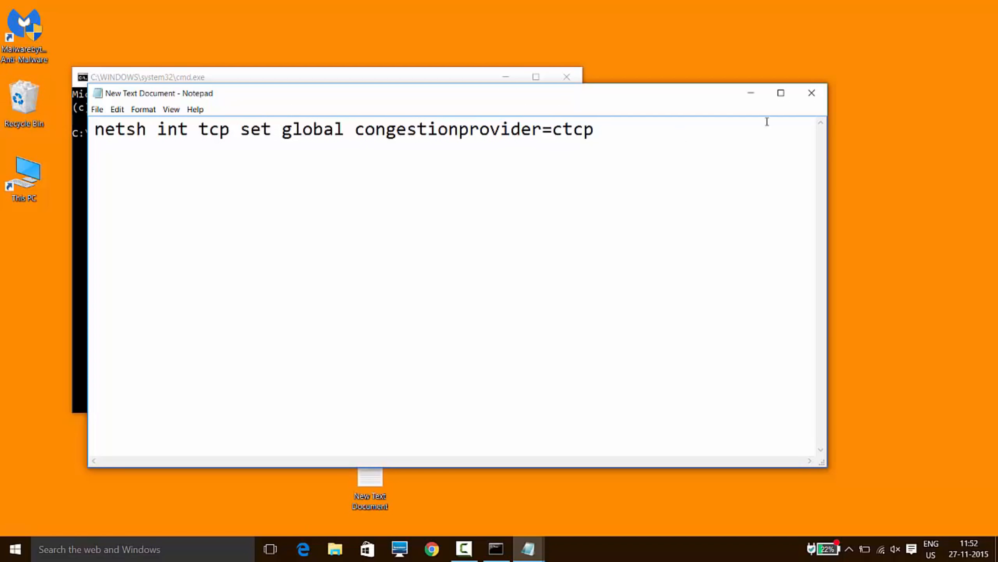
Close the text document without saving, and try running netsh int tcp set global congestionprovider=ctcp in the Command Prompt.
{"action": "left_click", "coordinate": [812, 93]}
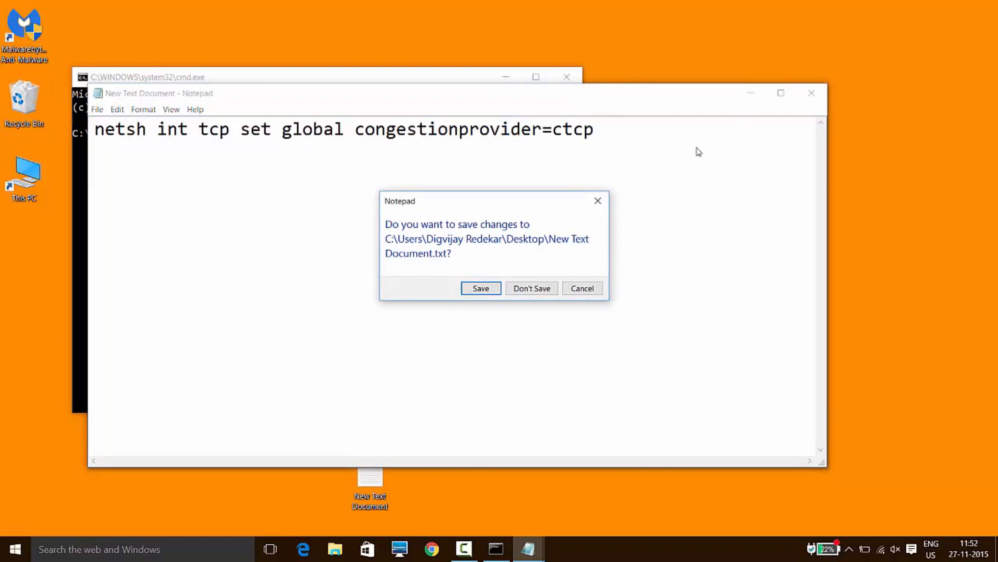
{"action": "left_click", "coordinate": [531, 289]}
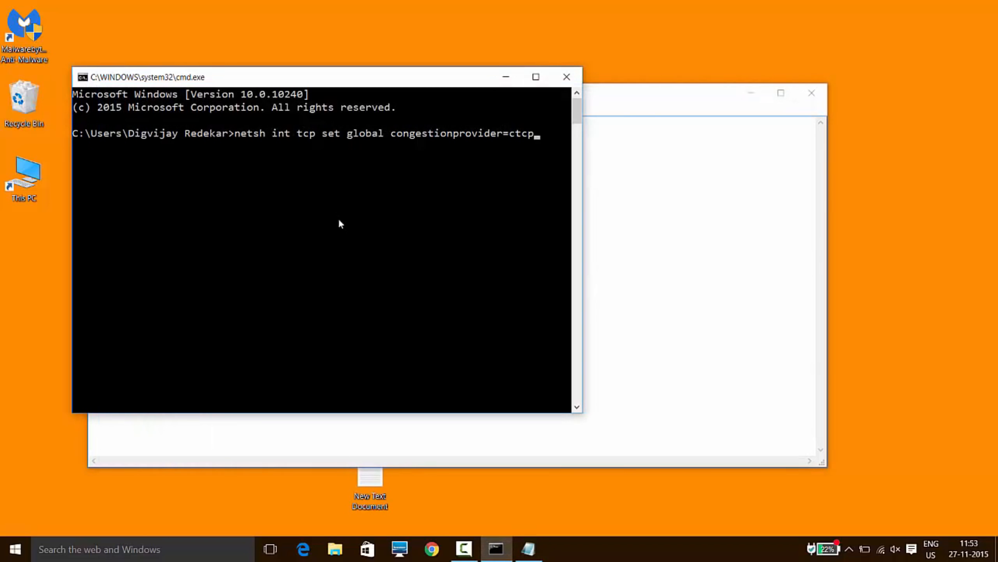
{"action": "key", "text": "Return"}
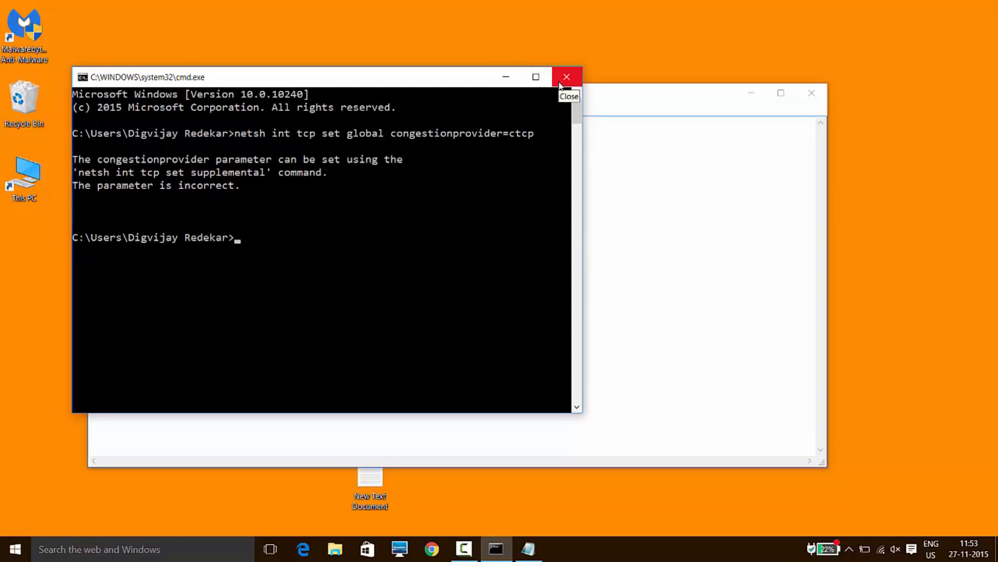
{"action": "left_click", "coordinate": [567, 76]}
{"action": "left_click", "coordinate": [464, 548]}
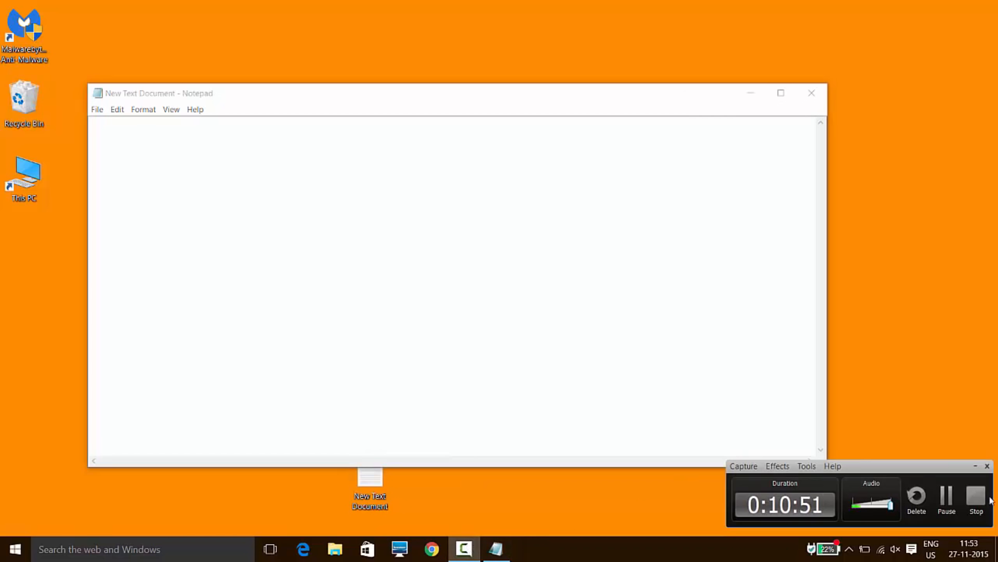
{"action": "left_click", "coordinate": [947, 496]}
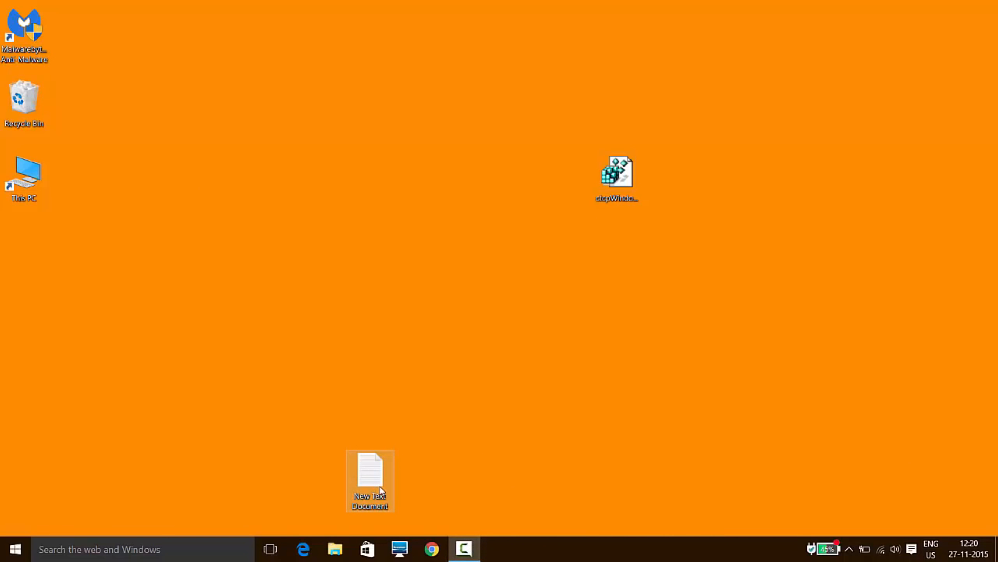
Open New Text Document from the desktop and insert the line 8/10, set off by blank lines, between "type" and the set supplemental command.
{"action": "double_click", "coordinate": [370, 488]}
{"action": "left_click", "coordinate": [731, 184]}
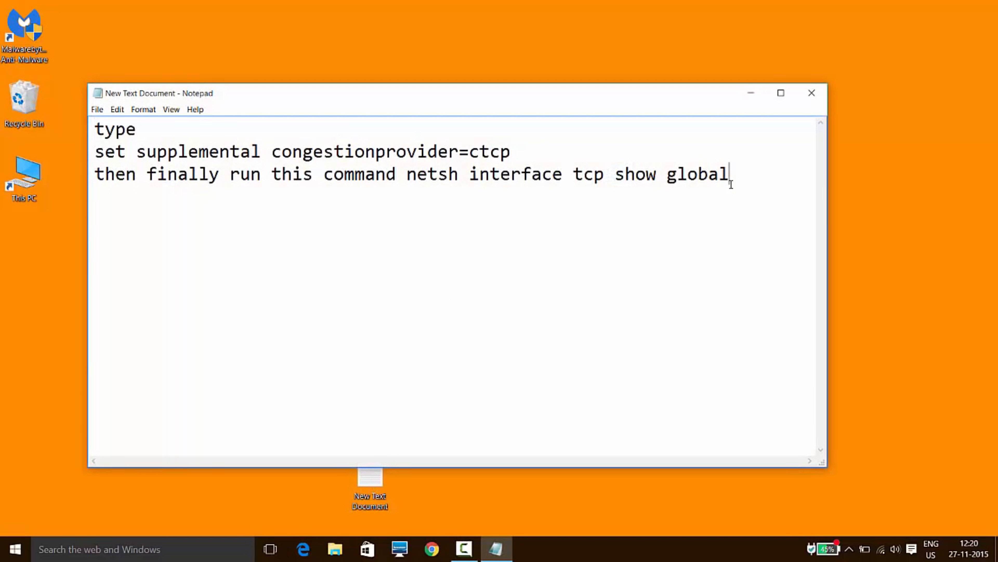
{"action": "key", "text": "Up"}
{"action": "key", "text": "Left"}
{"action": "key", "text": "Left"}
{"action": "key", "text": "Left"}
{"action": "key", "text": "Left"}
{"action": "key", "text": "Left"}
{"action": "key", "text": "Left"}
{"action": "key", "text": "Left"}
{"action": "key", "text": "Left"}
{"action": "key", "text": "Left"}
{"action": "key", "text": "Left"}
{"action": "key", "text": "Left"}
{"action": "key", "text": "Left"}
{"action": "key", "text": "Left"}
{"action": "key", "text": "Left"}
{"action": "key", "text": "Left"}
{"action": "key", "text": "Left"}
{"action": "key", "text": "Left"}
{"action": "key", "text": "Left"}
{"action": "key", "text": "Left"}
{"action": "key", "text": "Left"}
{"action": "key", "text": "Left"}
{"action": "key", "text": "Left"}
{"action": "key", "text": "Left"}
{"action": "key", "text": "Left"}
{"action": "key", "text": "Left"}
{"action": "key", "text": "Left"}
{"action": "key", "text": "Left"}
{"action": "key", "text": "Left"}
{"action": "key", "text": "Left"}
{"action": "key", "text": "Left"}
{"action": "key", "text": "Left"}
{"action": "key", "text": "Left"}
{"action": "key", "text": "Left"}
{"action": "key", "text": "Left"}
{"action": "key", "text": "Left"}
{"action": "key", "text": "Left"}
{"action": "key", "text": "Left"}
{"action": "key", "text": "Left"}
{"action": "key", "text": "Left"}
{"action": "key", "text": "Left"}
{"action": "key", "text": "Right"}
{"action": "key", "text": "Right"}
{"action": "key", "text": "Right"}
{"action": "key", "text": "Right"}
{"action": "key", "text": "Return"}
{"action": "key", "text": "Return"}
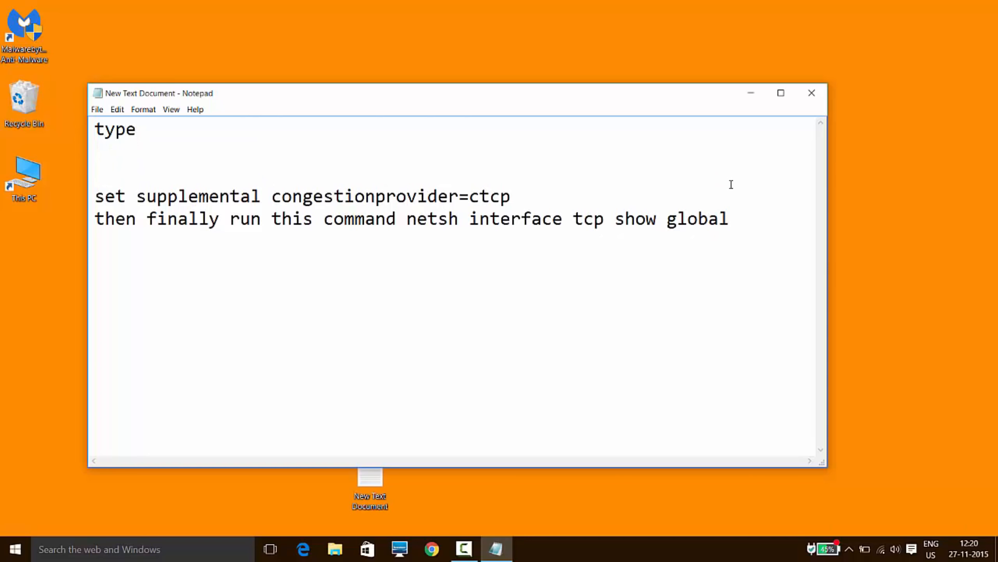
{"action": "type", "text": "8/10"}
{"action": "key", "text": "Return"}
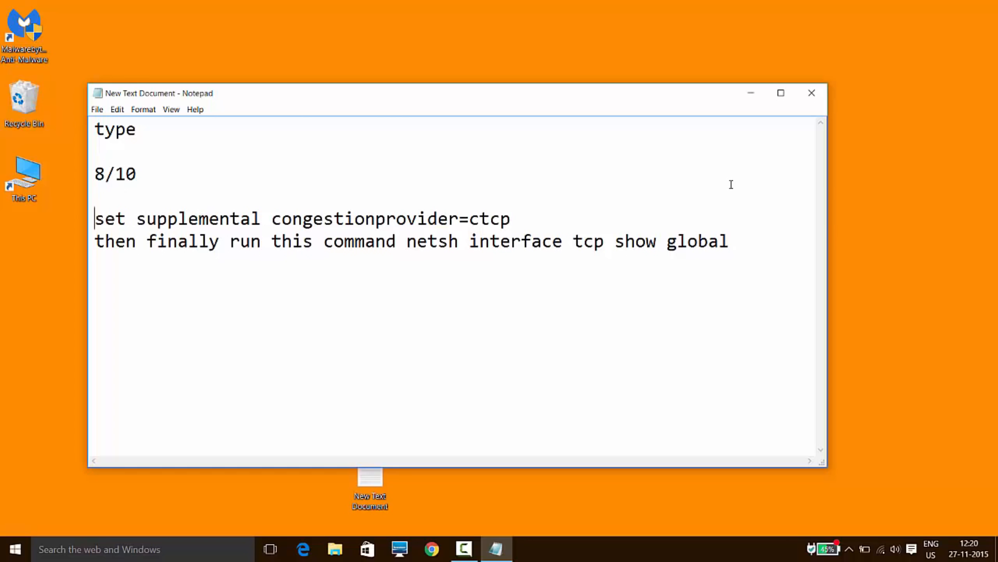
Minimize the notes and merge the ctcpWindows8.reg file from the desktop into the registry, accepting the security prompts.
{"action": "left_click", "coordinate": [748, 93]}
{"action": "left_click_drag", "start_coordinate": [780, 112], "coordinate": [627, 210]}
{"action": "double_click", "coordinate": [615, 196]}
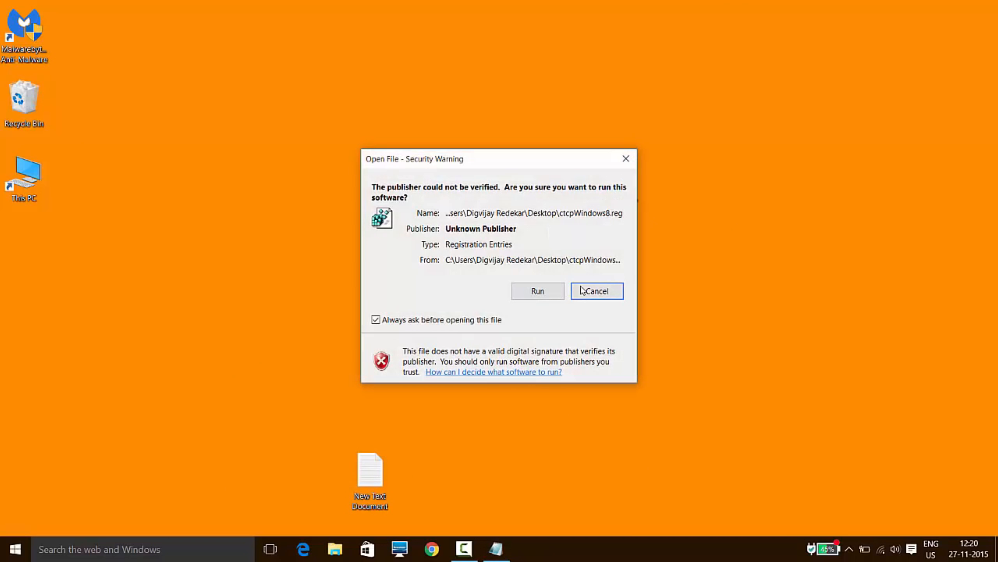
{"action": "key", "text": "Return"}
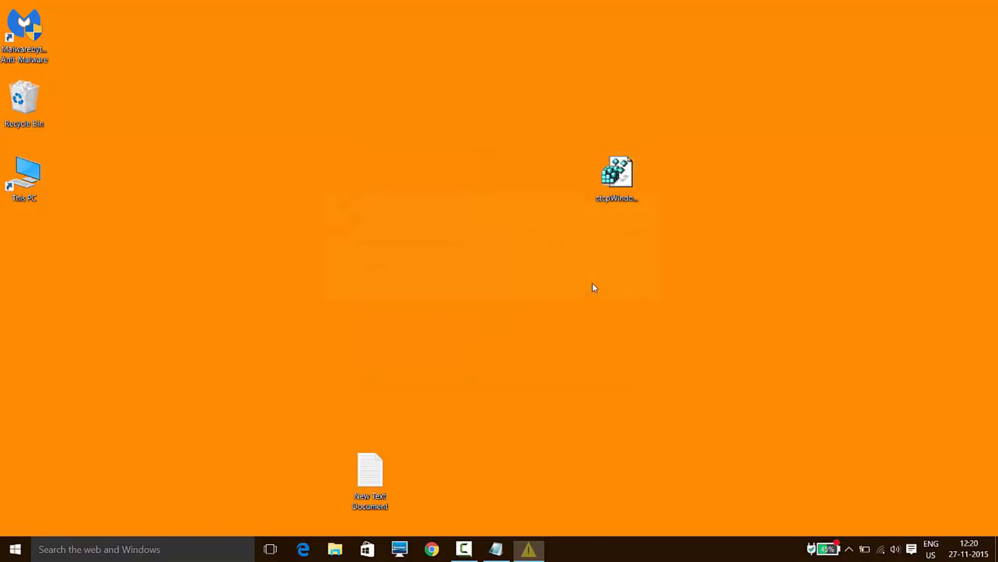
{"action": "left_click", "coordinate": [594, 291]}
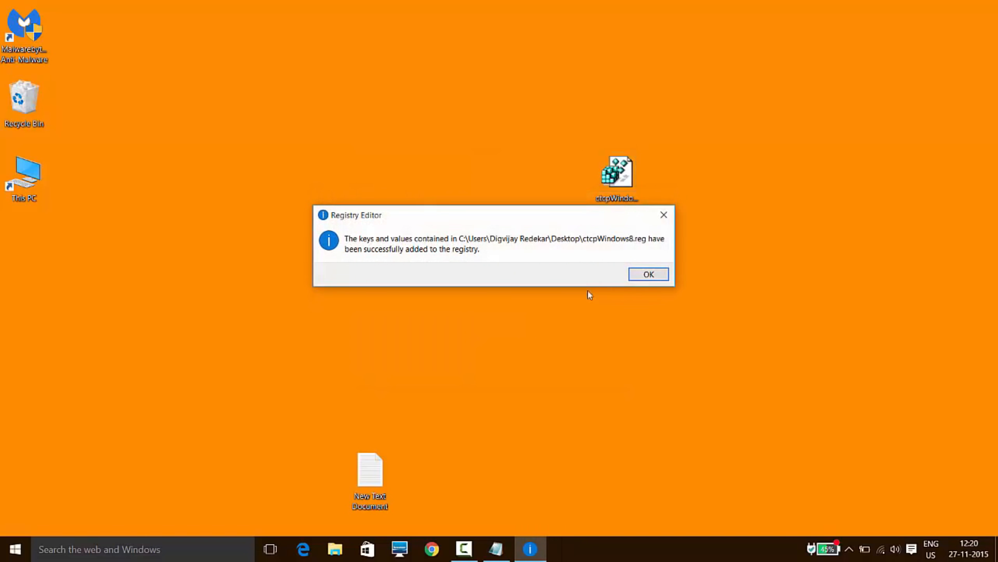
{"action": "left_click", "coordinate": [651, 274]}
{"action": "left_click_drag", "start_coordinate": [790, 42], "coordinate": [358, 315]}
{"action": "left_click_drag", "start_coordinate": [657, 131], "coordinate": [425, 268]}
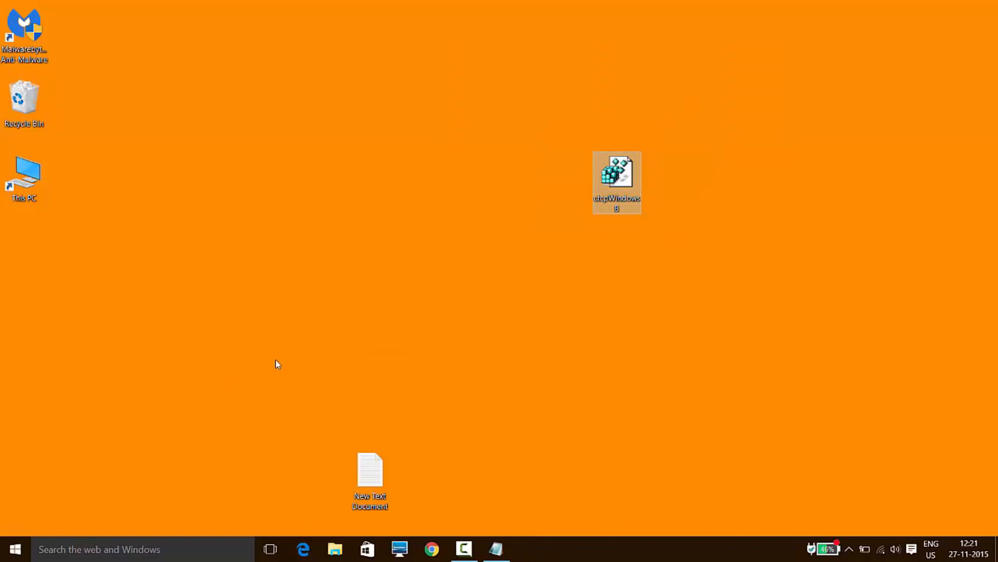
Show the Start screen's power options that include Restart, and return to the desktop without choosing one.
{"action": "key", "text": "super"}
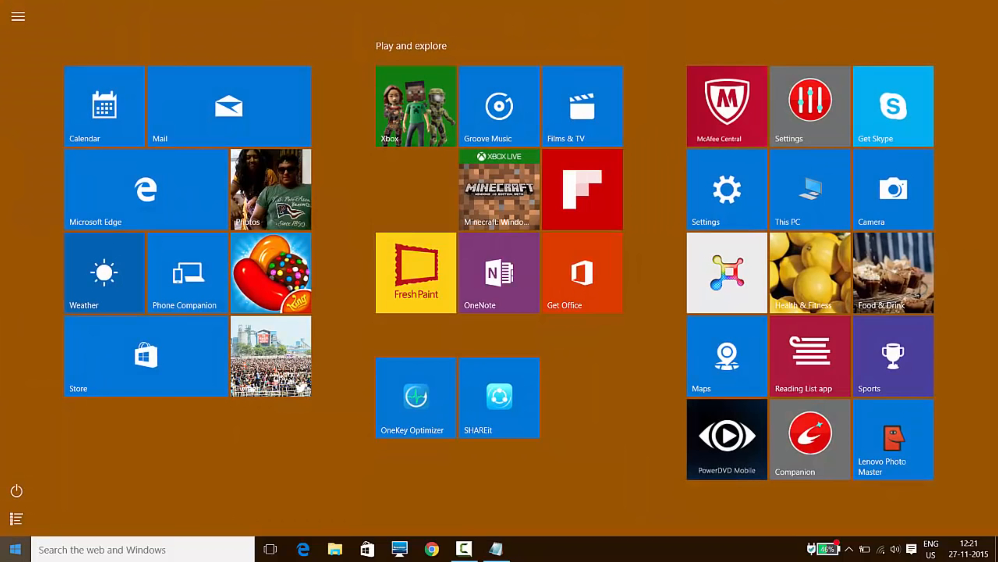
{"action": "left_click", "coordinate": [16, 490]}
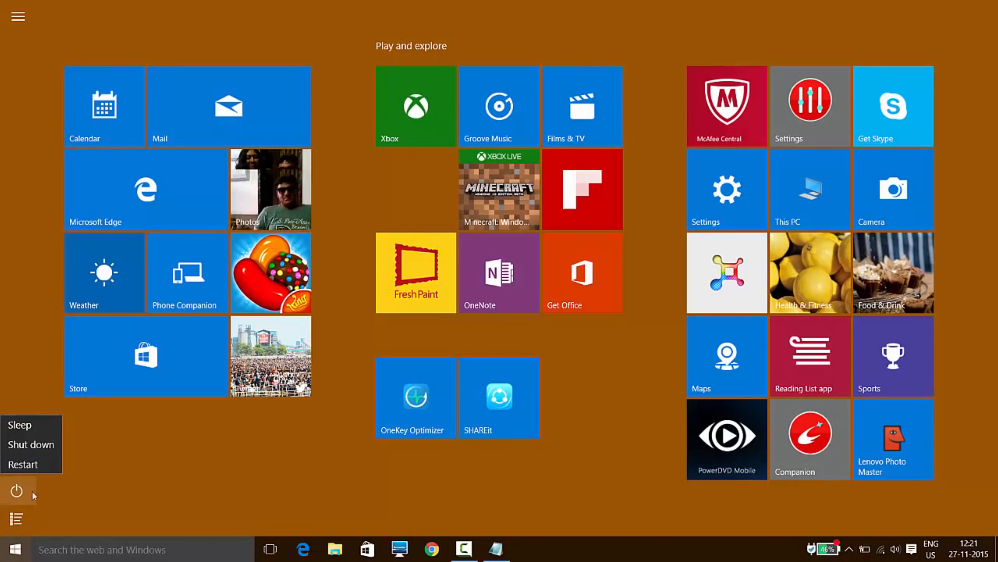
{"action": "left_click", "coordinate": [3, 557]}
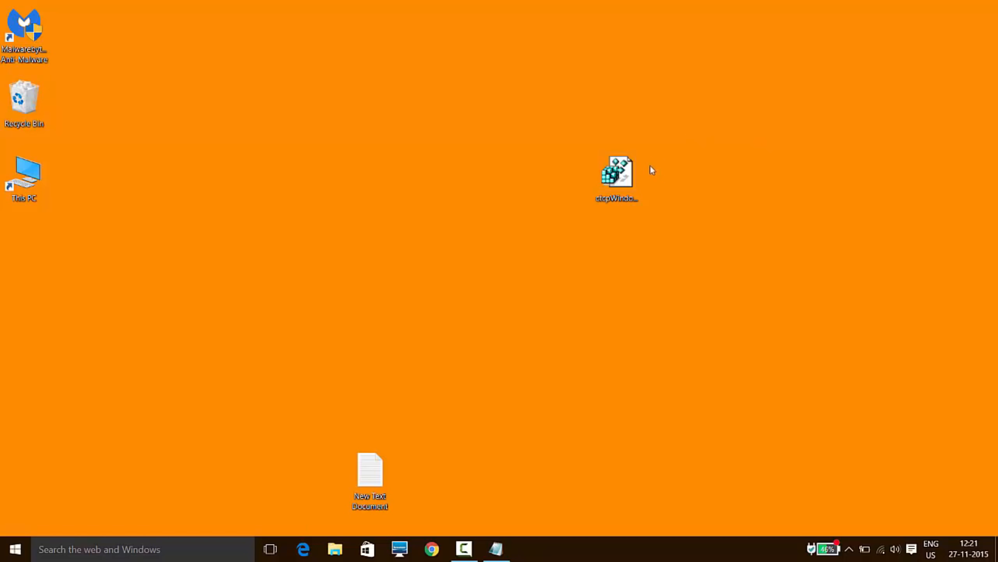
Move the ctcpWindows8 registry file to the middle of the desktop.
{"action": "left_click", "coordinate": [617, 173]}
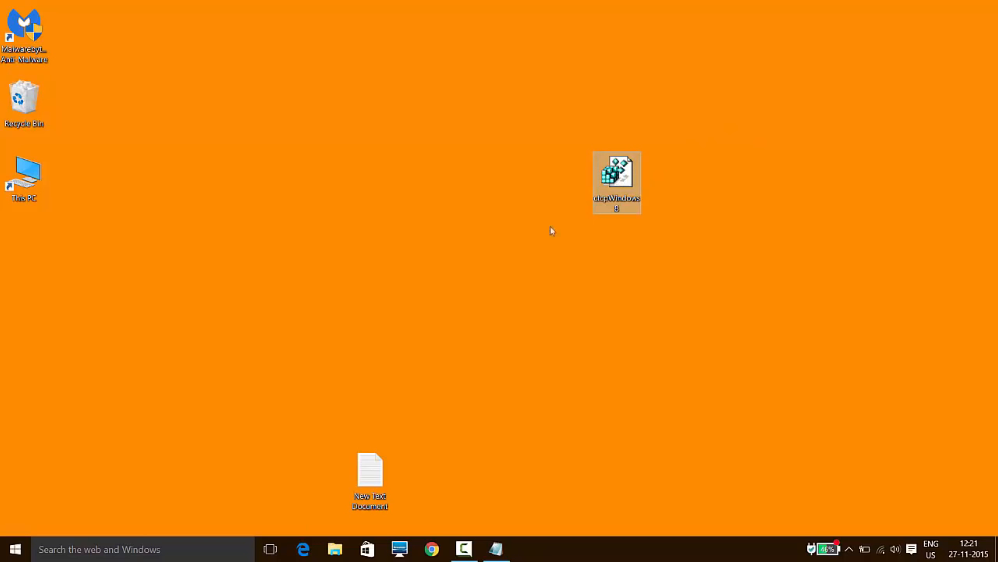
{"action": "left_click_drag", "start_coordinate": [617, 177], "coordinate": [523, 252]}
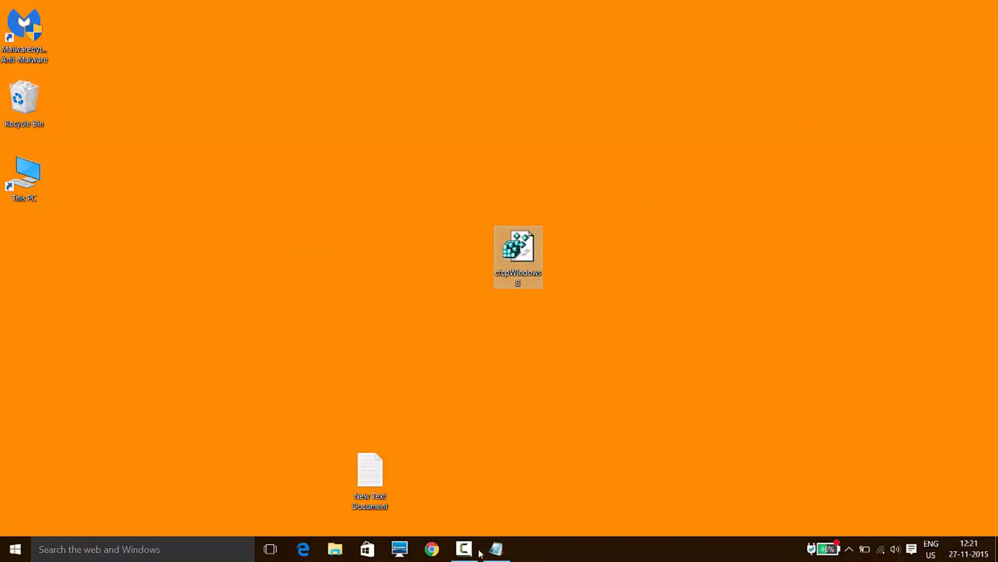
Open a Command Prompt and run the command set supplemental congestionprovider=ctcp, copied from the Notepad notes.
{"action": "left_click", "coordinate": [139, 550]}
{"action": "type", "text": "cmd"}
{"action": "key", "text": "Return"}
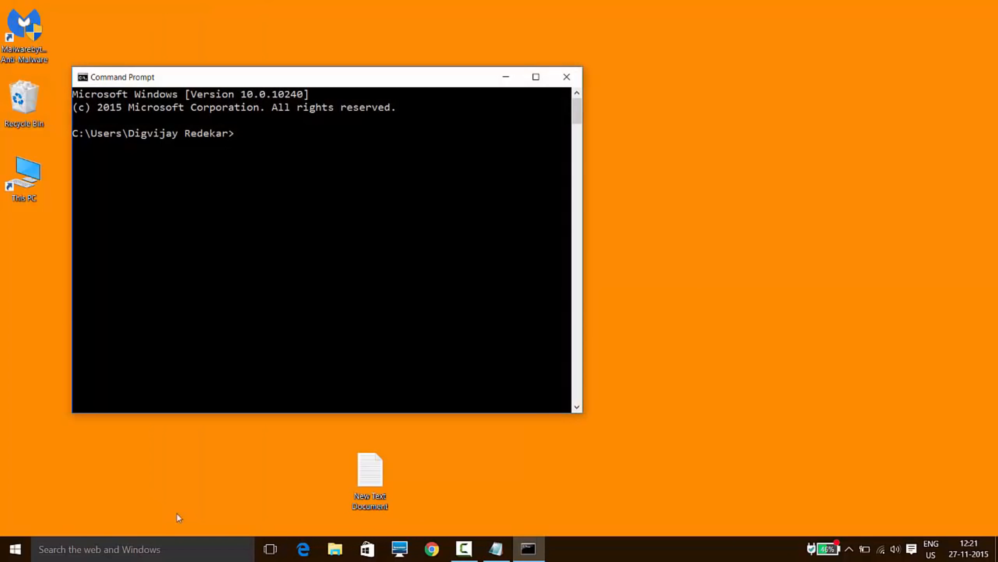
{"action": "left_click", "coordinate": [496, 549]}
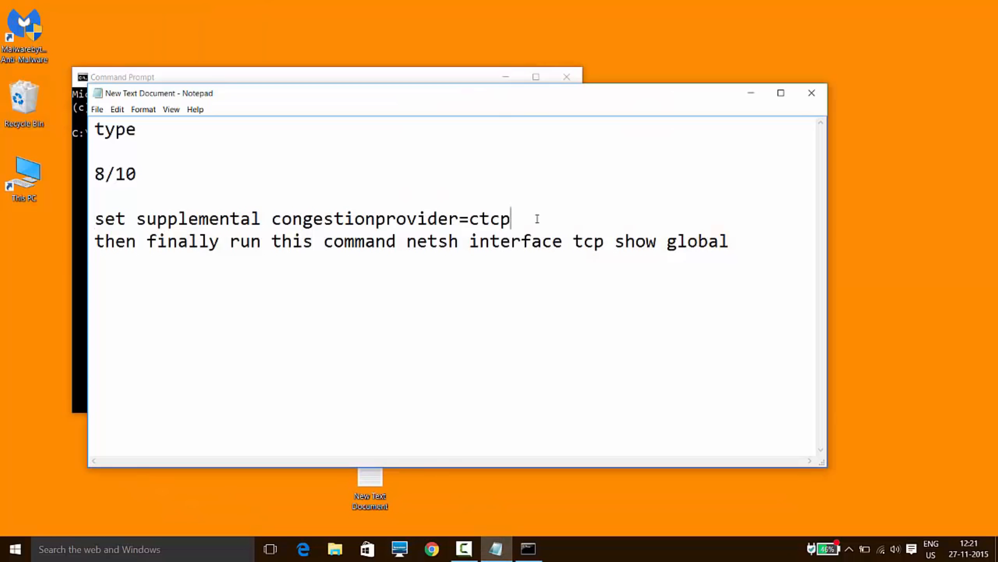
{"action": "left_click_drag", "start_coordinate": [535, 218], "coordinate": [97, 224]}
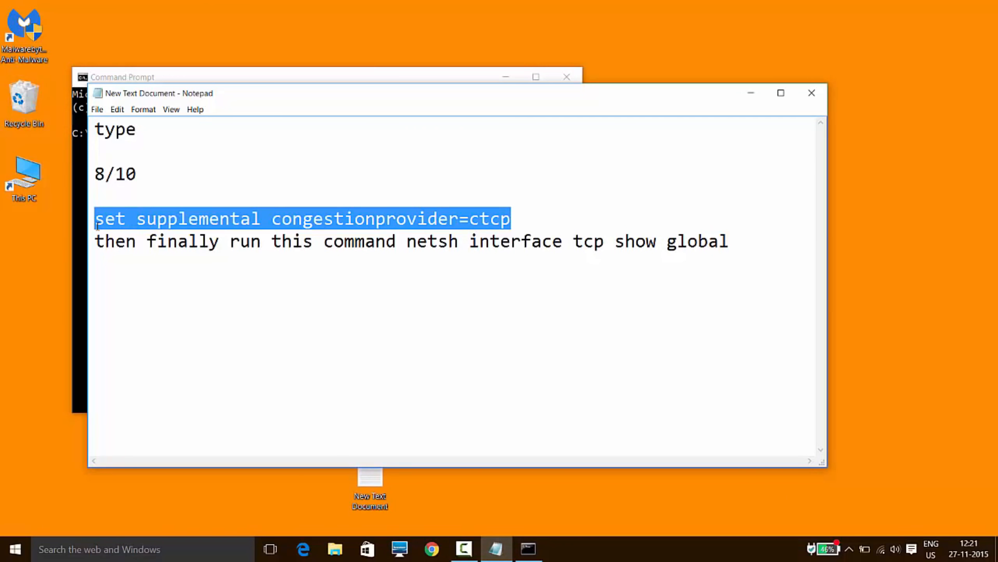
{"action": "right_click", "coordinate": [441, 223]}
{"action": "left_click", "coordinate": [471, 259]}
{"action": "left_click", "coordinate": [74, 225]}
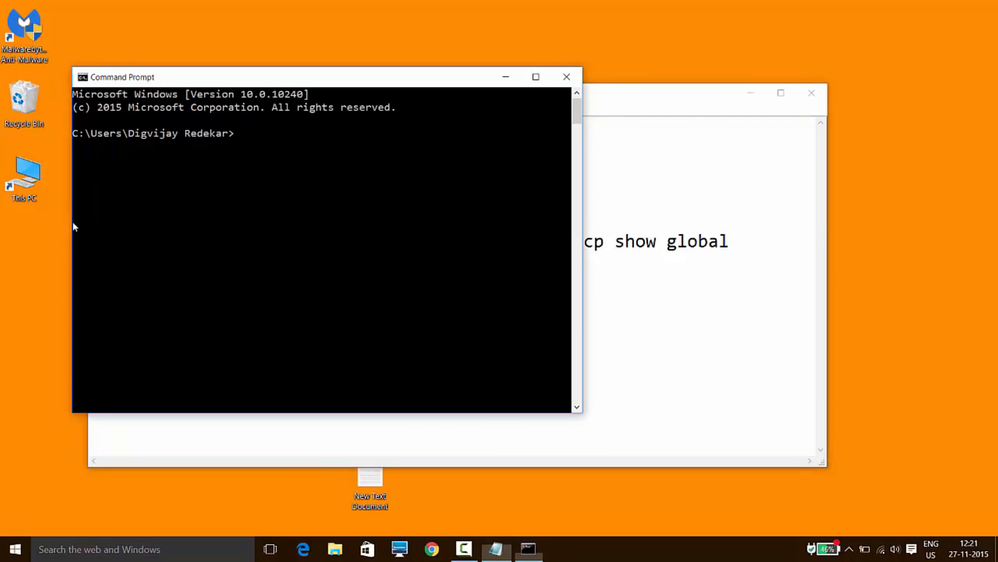
{"action": "right_click", "coordinate": [307, 212]}
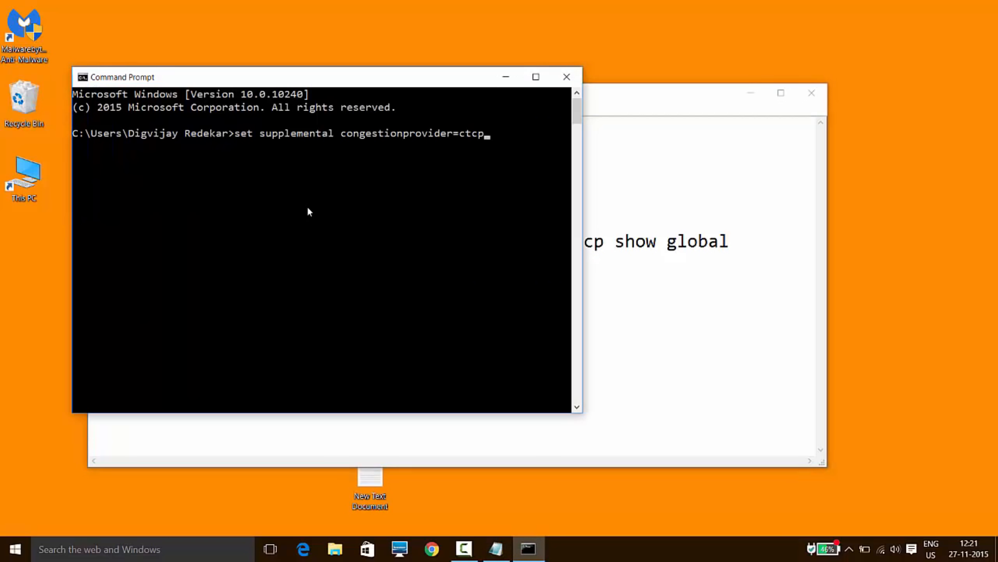
{"action": "key", "text": "Return"}
Run netsh interface tcp show global, copied from the notes, in the Command Prompt to list the TCP global parameters.
{"action": "left_click", "coordinate": [643, 218]}
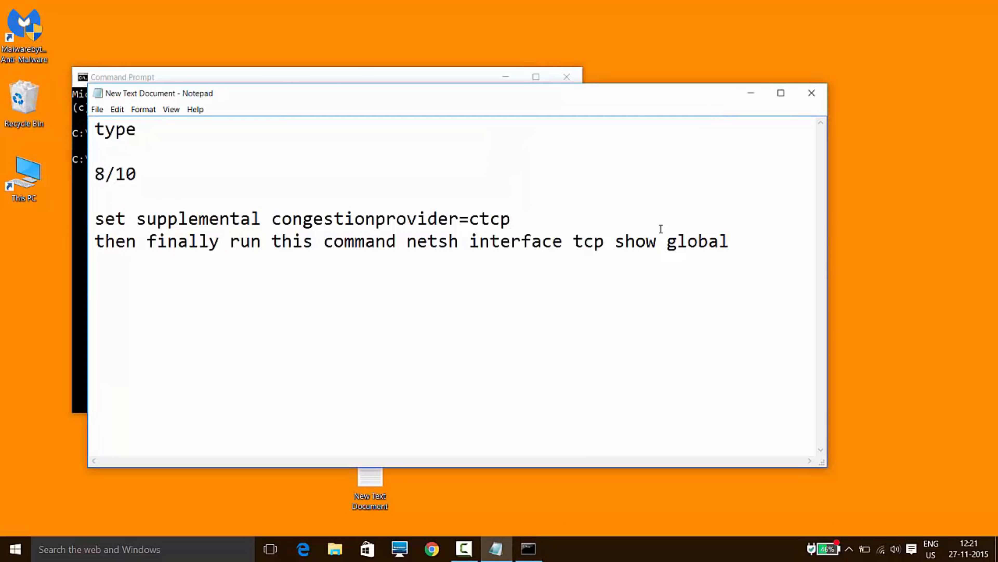
{"action": "left_click_drag", "start_coordinate": [729, 241], "coordinate": [410, 251]}
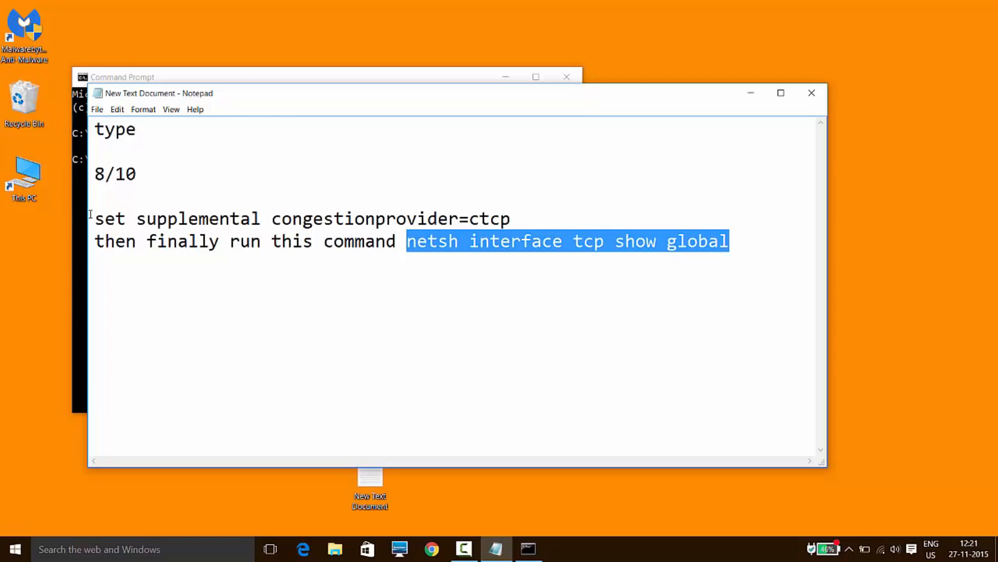
{"action": "left_click", "coordinate": [84, 221]}
{"action": "key", "text": "ctrl+v"}
{"action": "key", "text": "Return"}
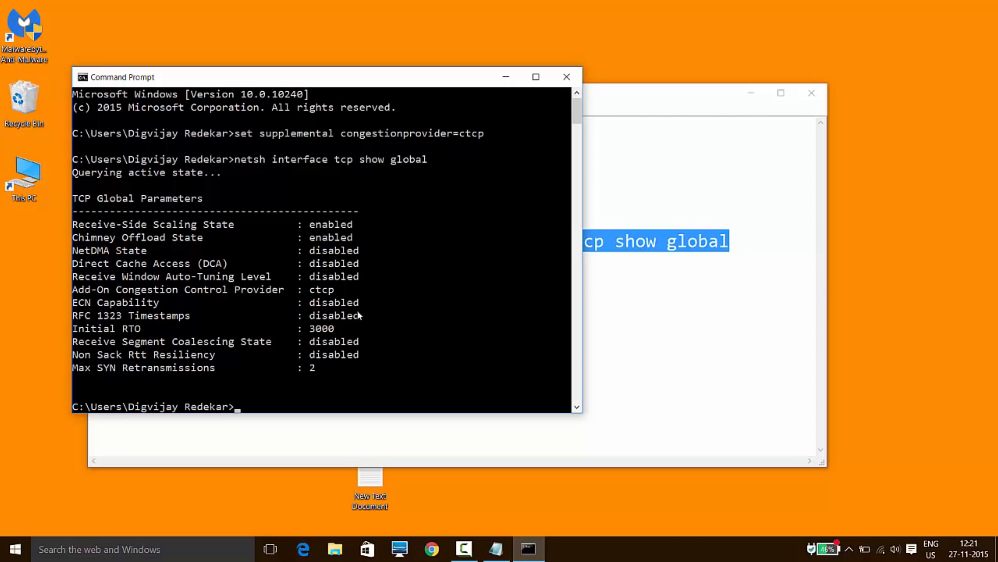
Add the word win after 8/10 in the Notepad notes.
{"action": "left_click", "coordinate": [612, 262]}
{"action": "left_click", "coordinate": [163, 173]}
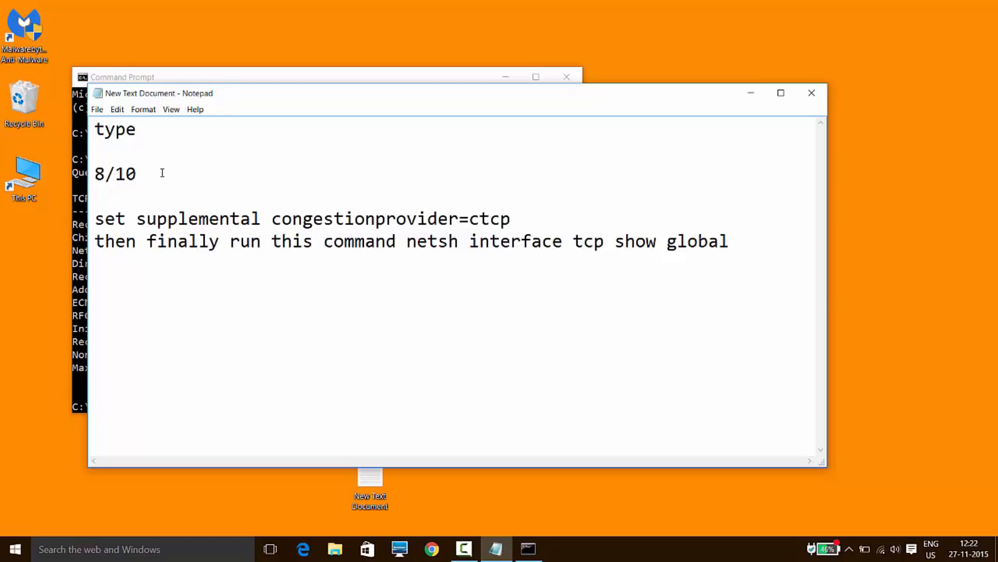
{"action": "type", "text": "win"}
{"action": "left_click", "coordinate": [157, 296]}
Add the command netsh int tcp set global congestionprovider=ctcp below the existing notes, separated by a blank line.
{"action": "left_click", "coordinate": [760, 249]}
{"action": "key", "text": "Return"}
{"action": "key", "text": "Return"}
{"action": "type", "text": "netsh"}
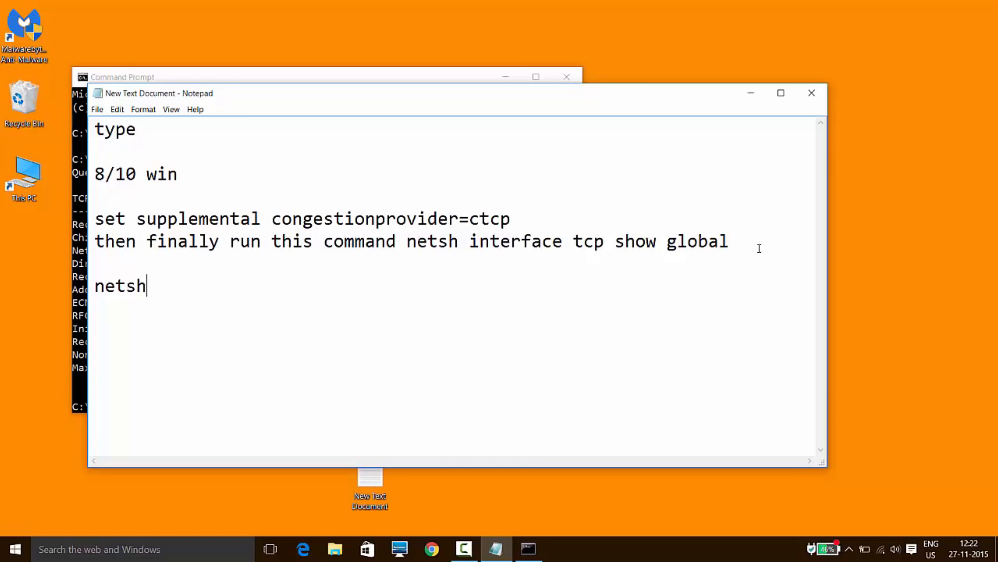
{"action": "type", "text": " int tc"}
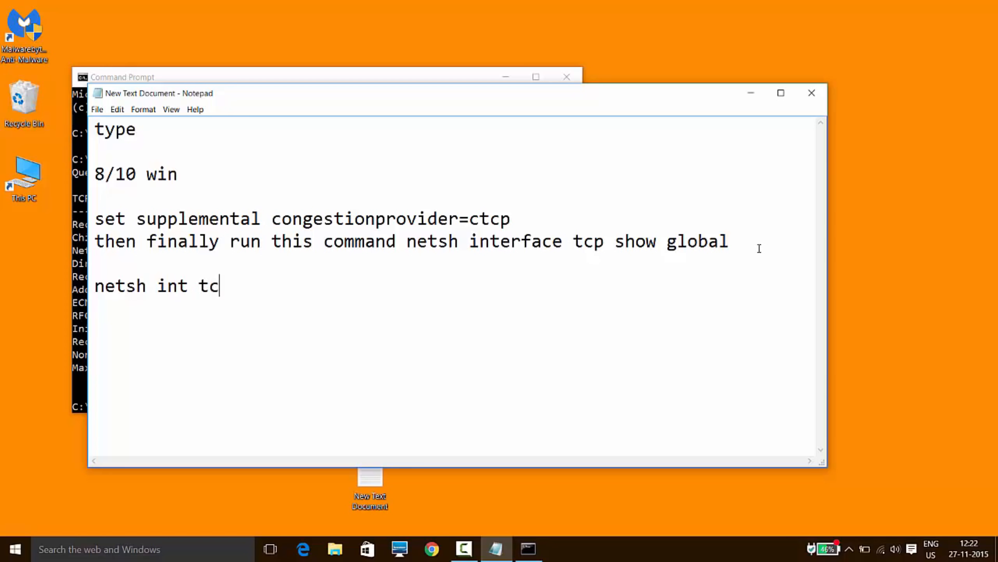
{"action": "type", "text": "p set global congest"}
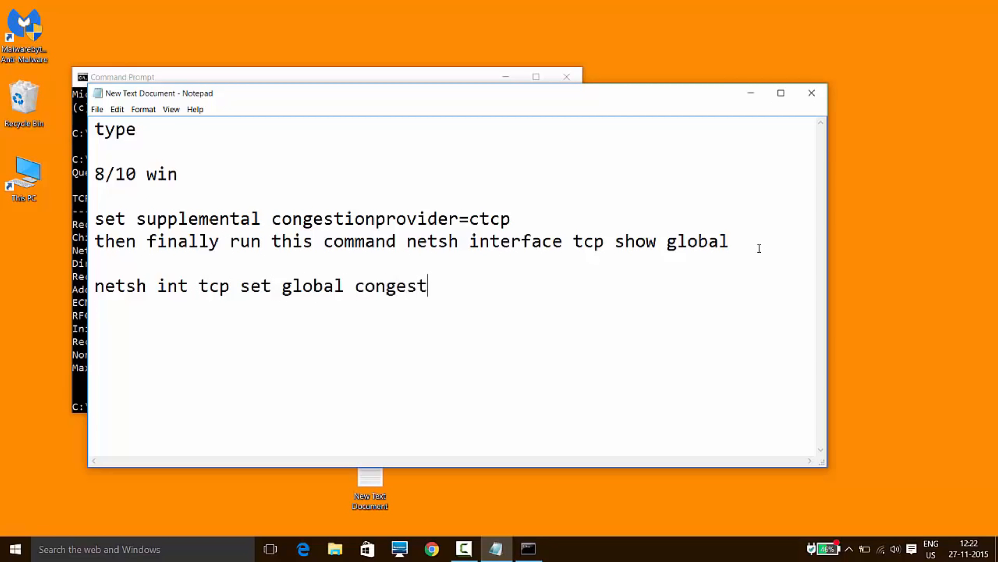
{"action": "type", "text": "ionprovi"}
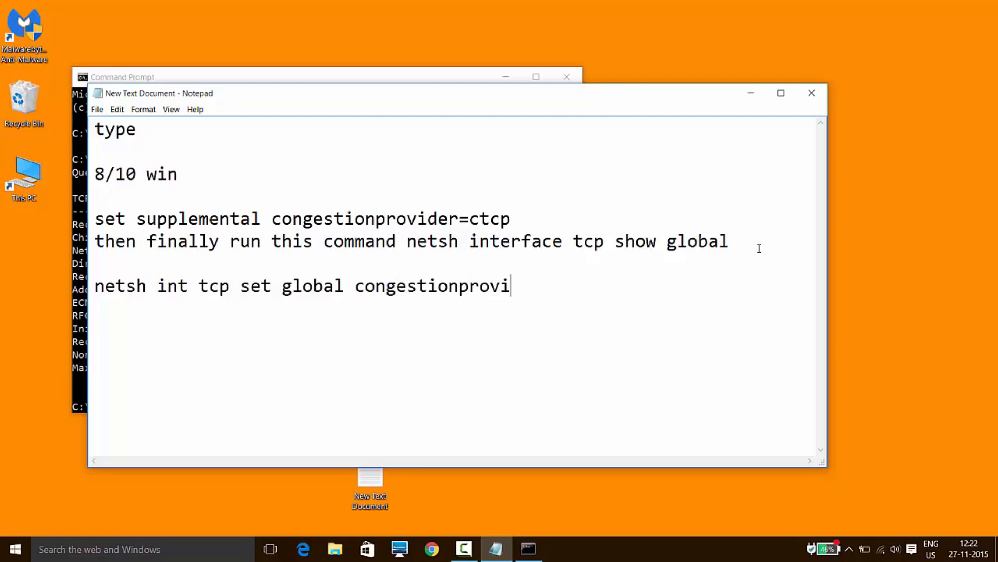
{"action": "type", "text": "der=ctcp"}
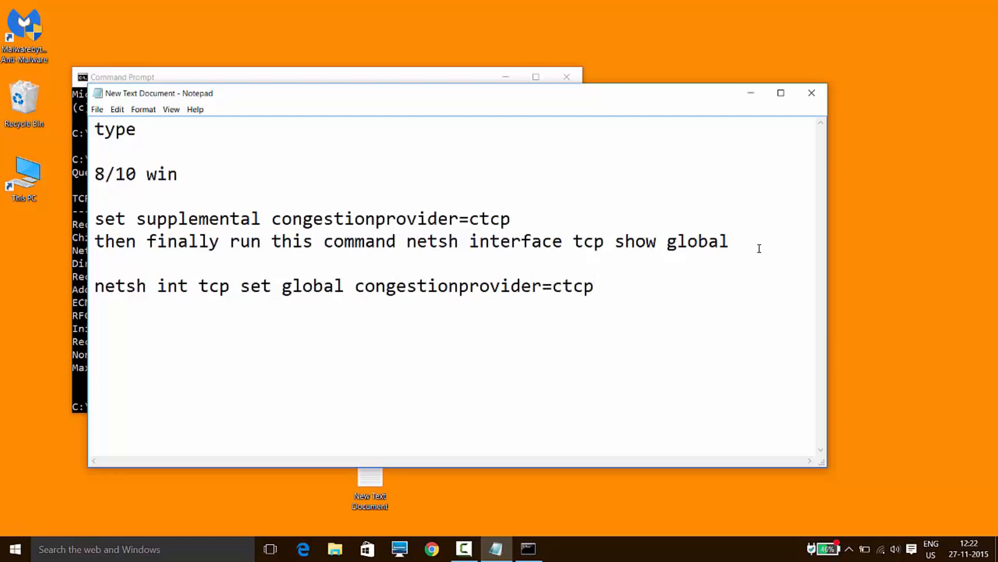
{"action": "type", "text": " - win xp / 7"}
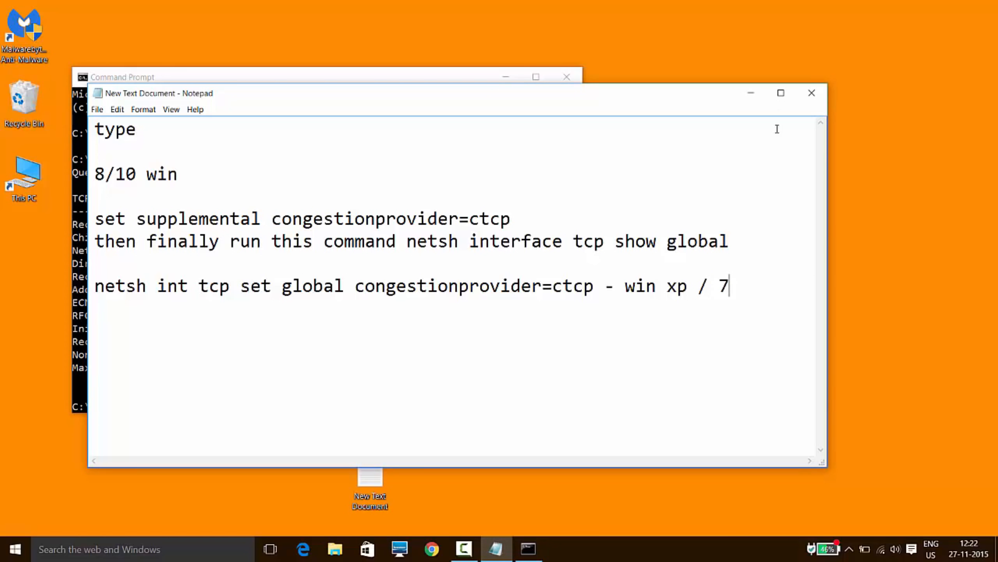
Label the new command with - win xp / 7 and close Notepad.
{"action": "left_click", "coordinate": [809, 99]}
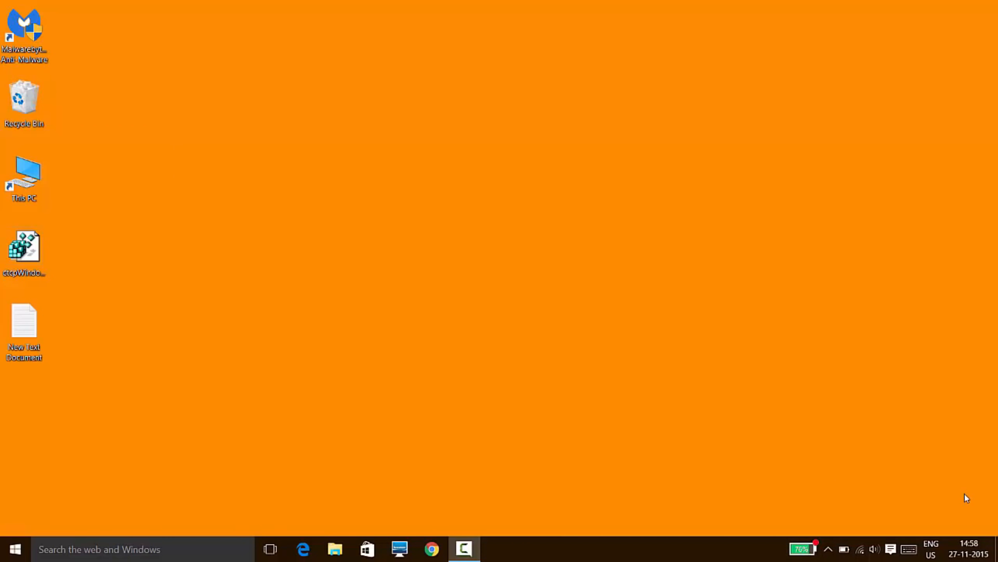
Open Resource Monitor from Task Manager's performance view and display the processes with network activity.
{"action": "right_click", "coordinate": [671, 558]}
{"action": "left_click", "coordinate": [707, 513]}
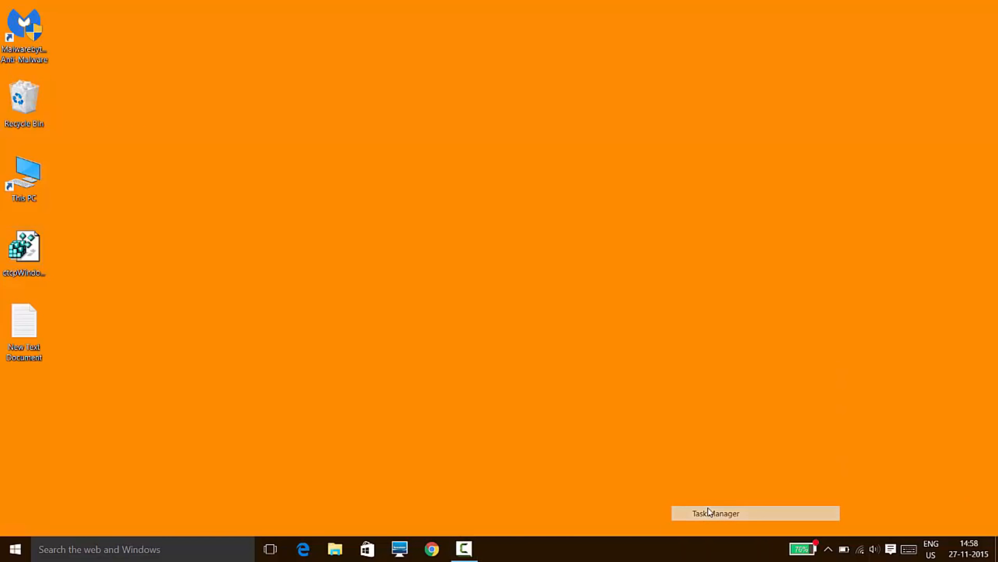
{"action": "left_click", "coordinate": [495, 89]}
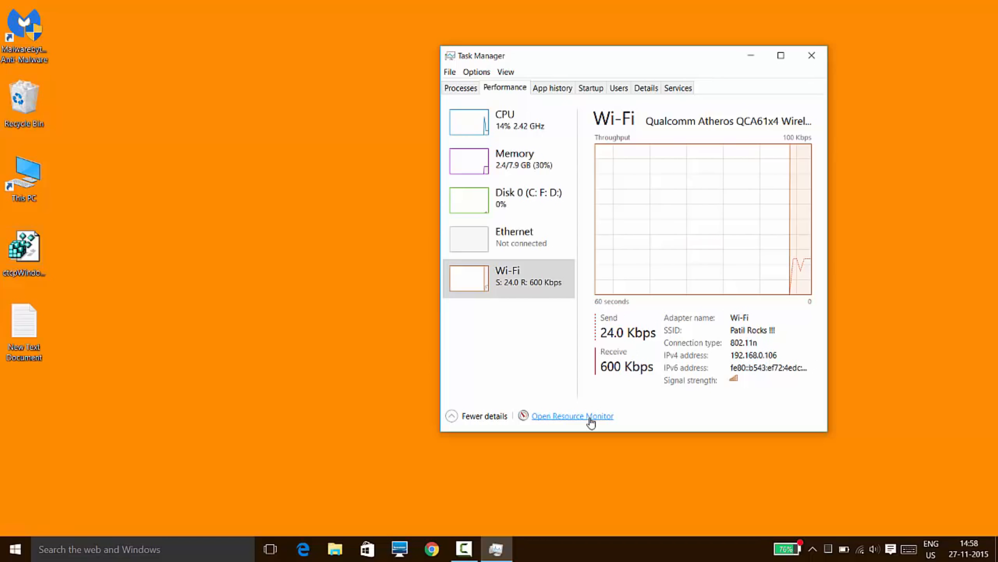
{"action": "left_click", "coordinate": [572, 416]}
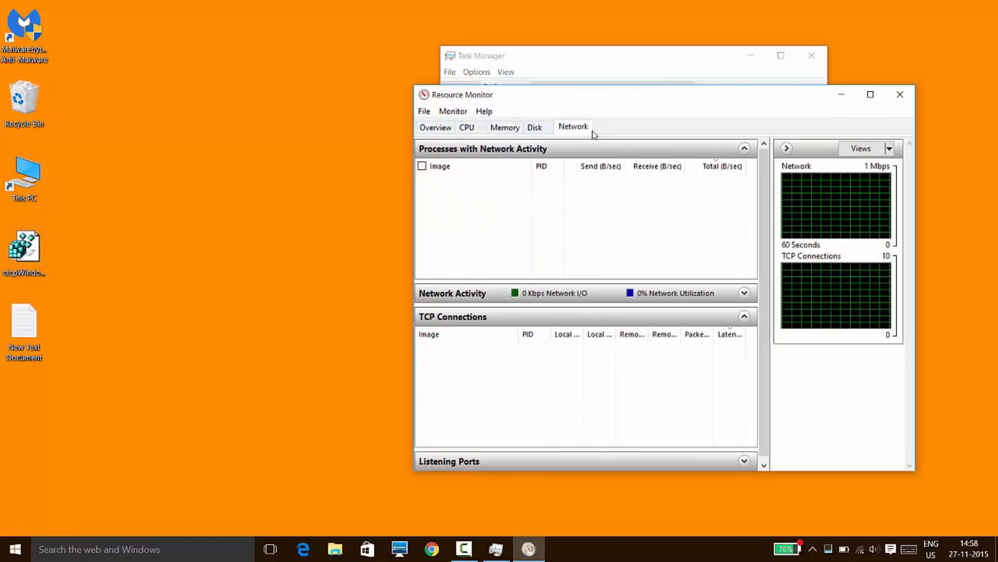
{"action": "left_click", "coordinate": [549, 129]}
{"action": "left_click", "coordinate": [574, 128]}
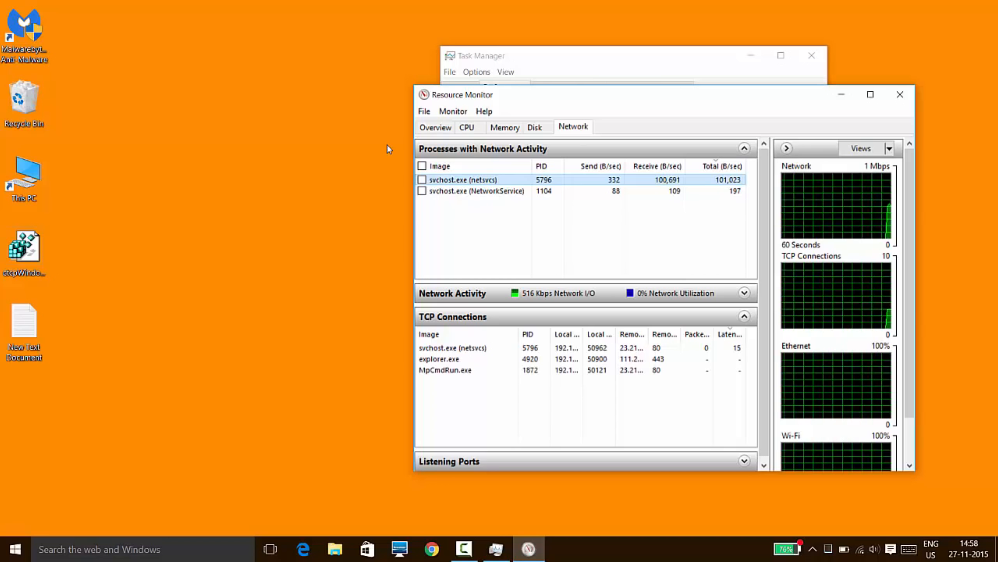
Show the available process actions for svchost.exe (netsvcs) without choosing one, and close Resource Monitor and Task Manager.
{"action": "right_click", "coordinate": [485, 180]}
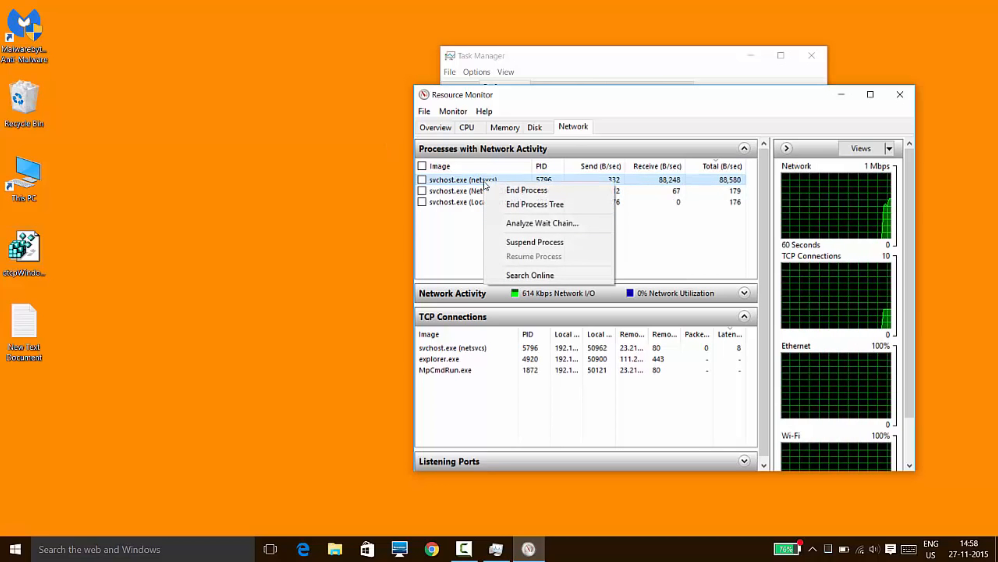
{"action": "left_click", "coordinate": [469, 166]}
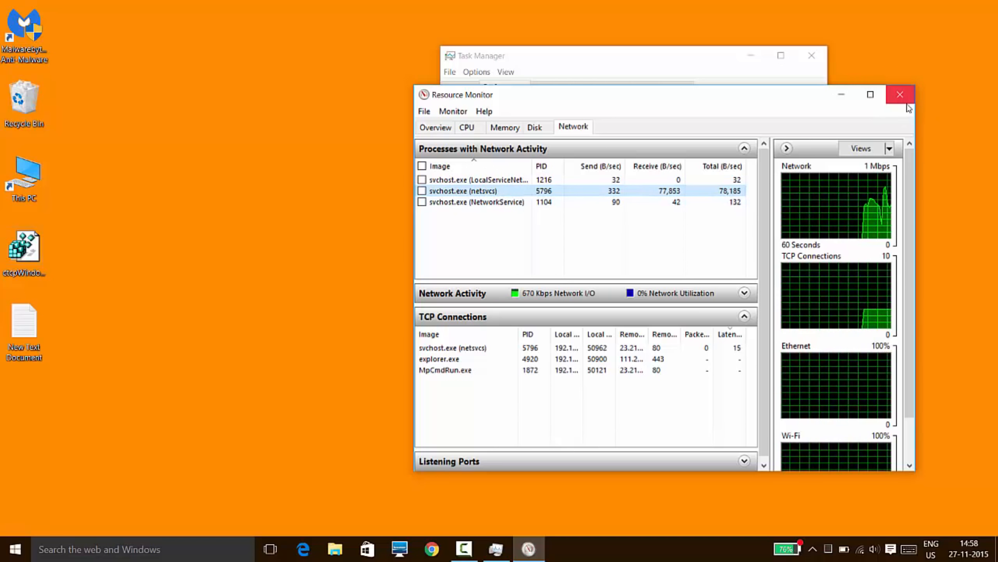
{"action": "left_click", "coordinate": [900, 95]}
{"action": "left_click", "coordinate": [813, 57]}
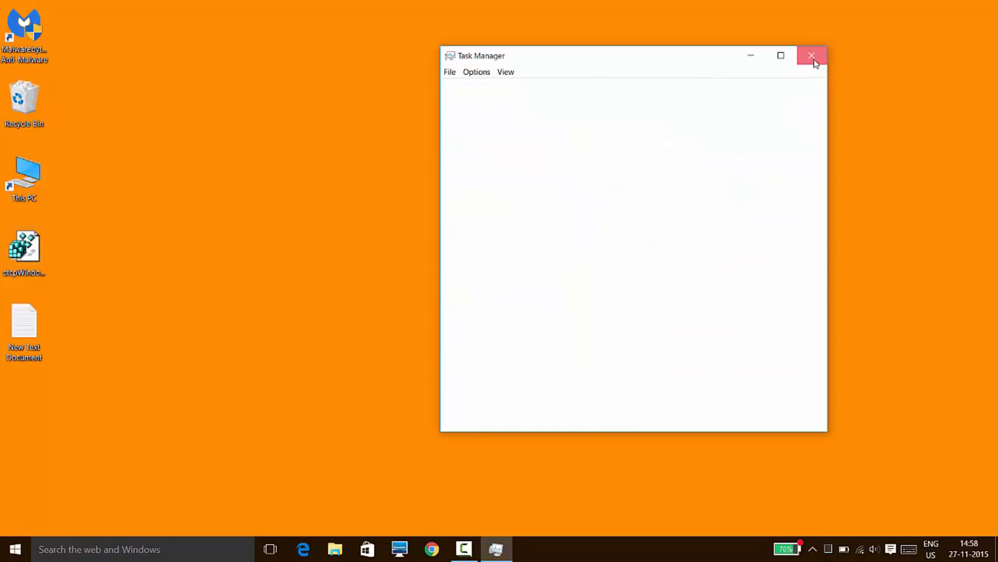
Search Windows for regedit and open Registry Editor.
{"action": "left_click", "coordinate": [184, 550]}
{"action": "type", "text": "reg"}
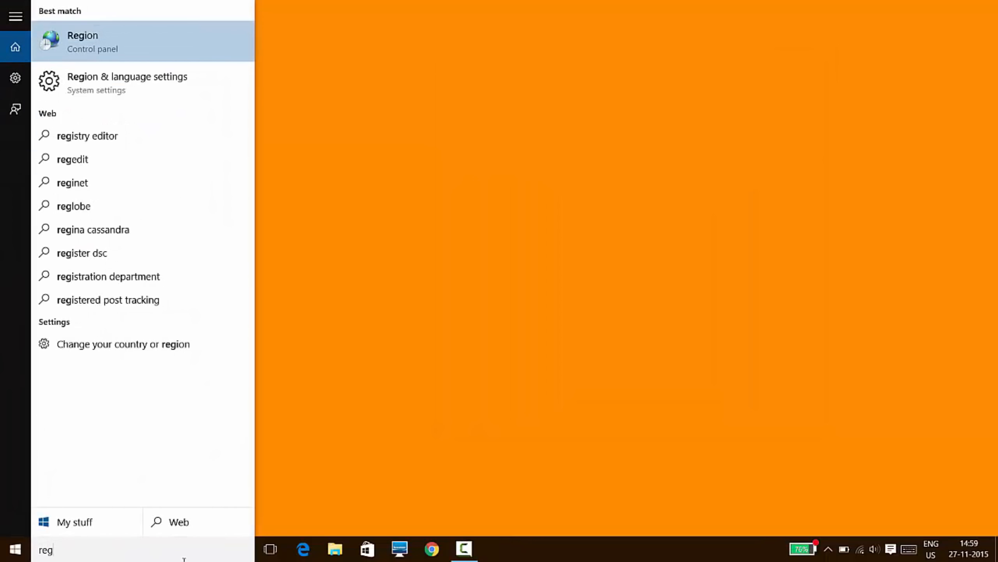
{"action": "type", "text": "edit"}
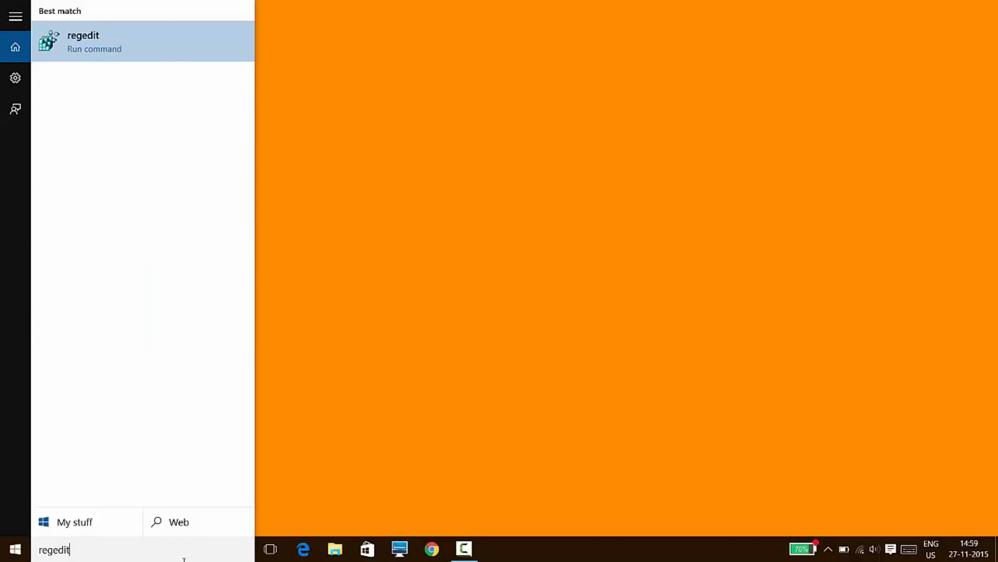
{"action": "key", "text": "Return"}
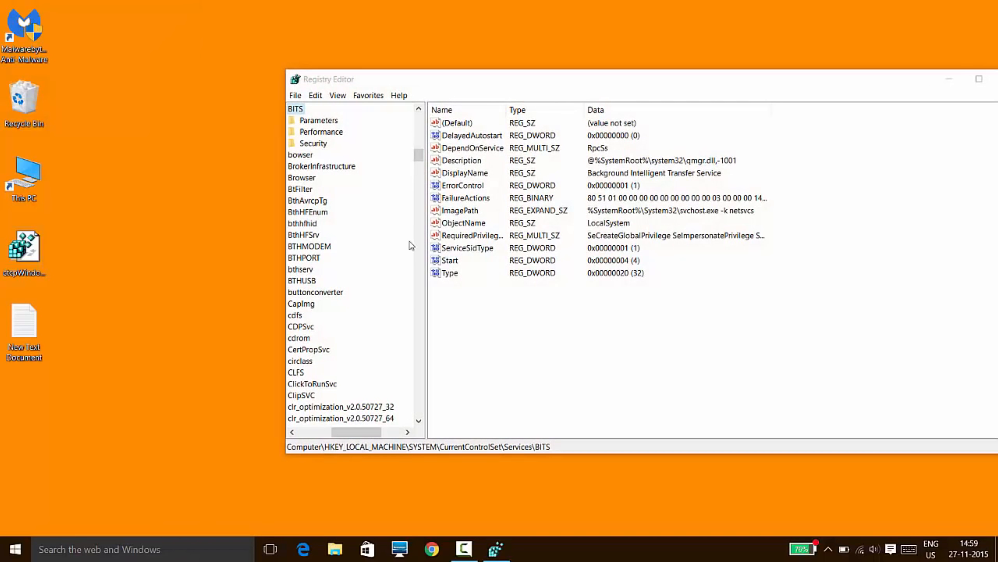
Go to the registry key HKEY_LOCAL_MACHINE\SYSTEM\CurrentControlSet\Services\BITS.
{"action": "left_click", "coordinate": [301, 434]}
{"action": "scroll", "coordinate": [420, 157], "scroll_direction": "down", "scroll_amount": 9}
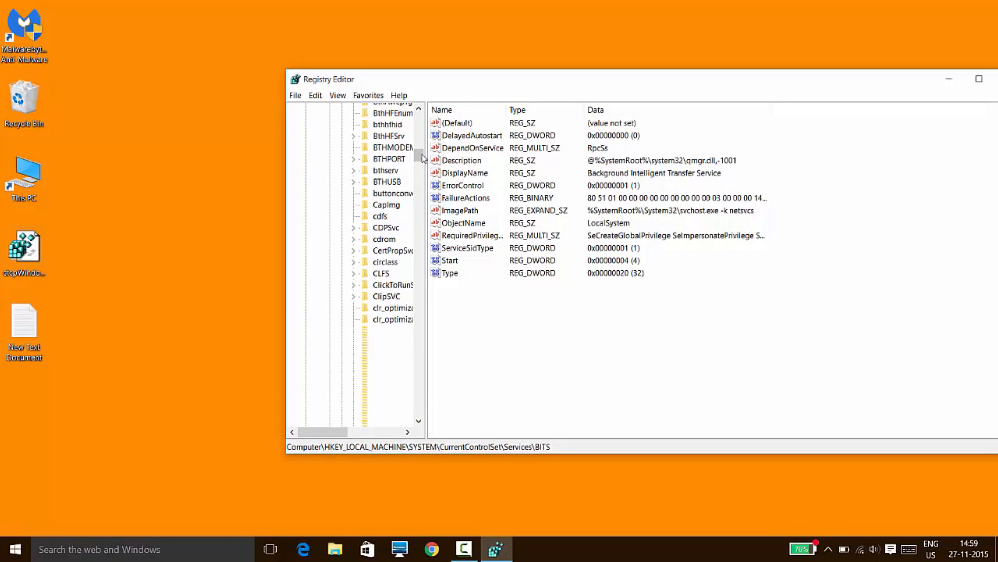
{"action": "left_click_drag", "start_coordinate": [423, 168], "coordinate": [419, 114]}
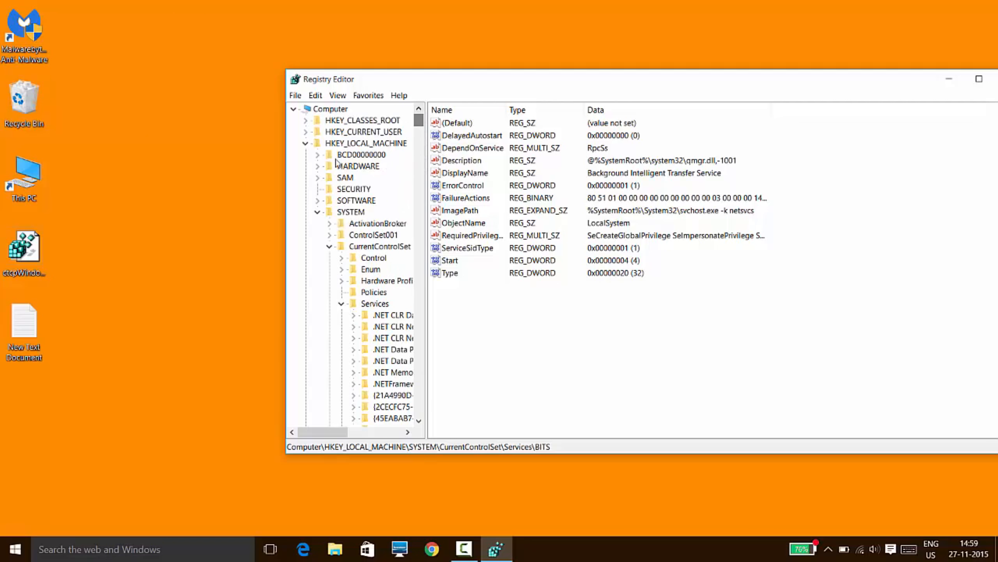
{"action": "left_click", "coordinate": [351, 144]}
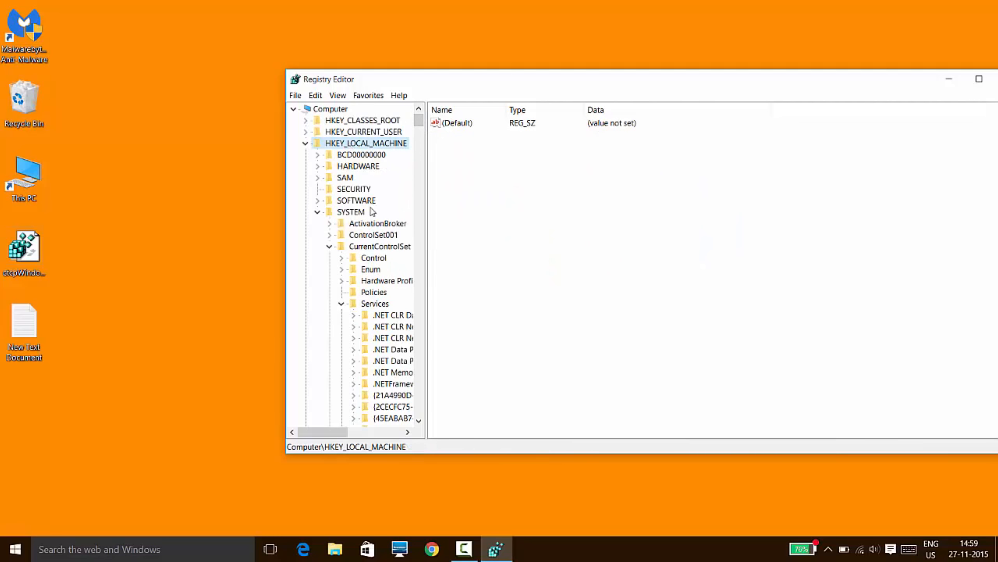
{"action": "left_click", "coordinate": [351, 213]}
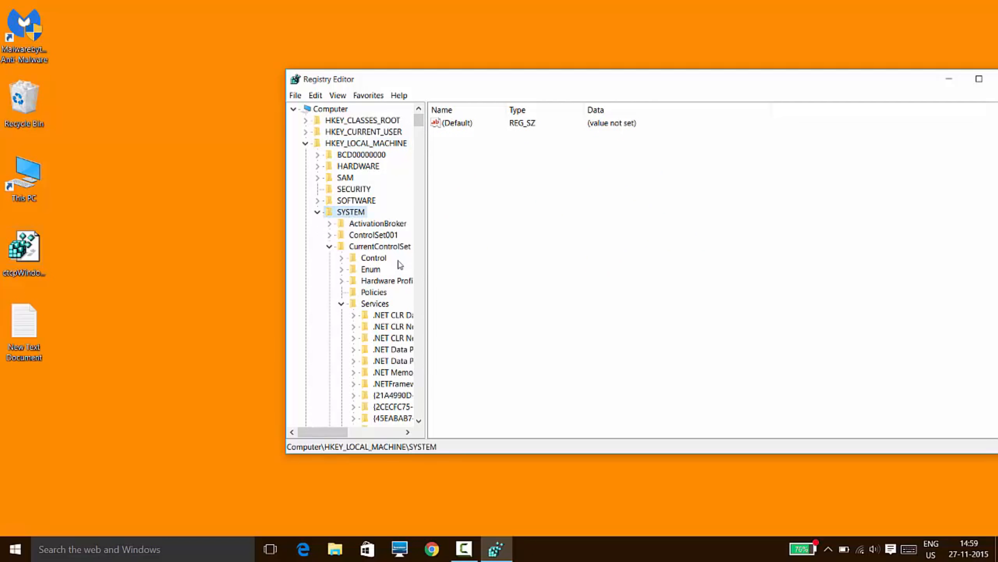
{"action": "left_click", "coordinate": [392, 247]}
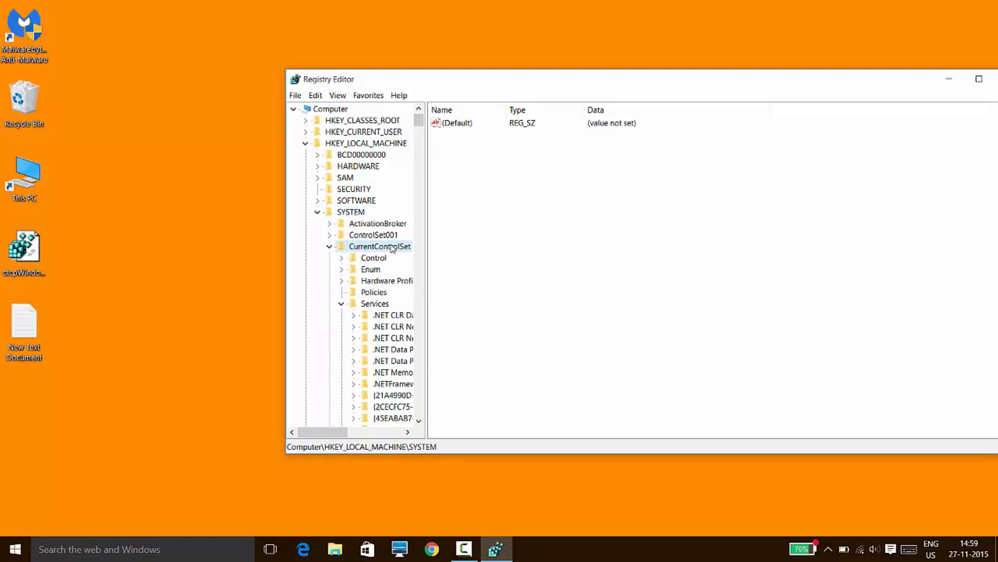
{"action": "left_click", "coordinate": [375, 303]}
{"action": "left_click_drag", "start_coordinate": [420, 121], "coordinate": [420, 149]}
{"action": "left_click", "coordinate": [381, 281]}
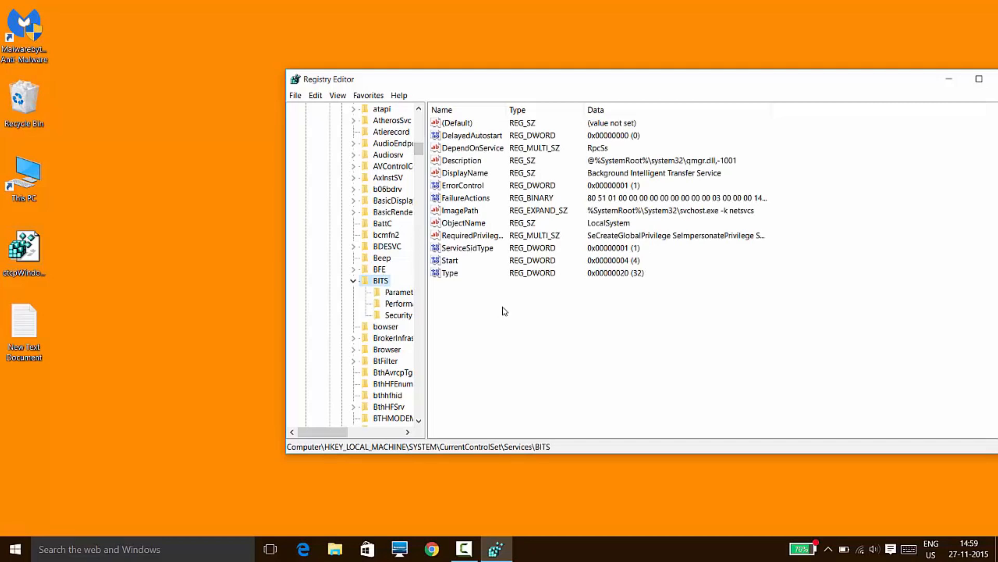
Set the BITS key's Start value to 4 and accept 0 as the data for DelayedAutostart.
{"action": "left_click", "coordinate": [449, 263]}
{"action": "double_click", "coordinate": [451, 266]}
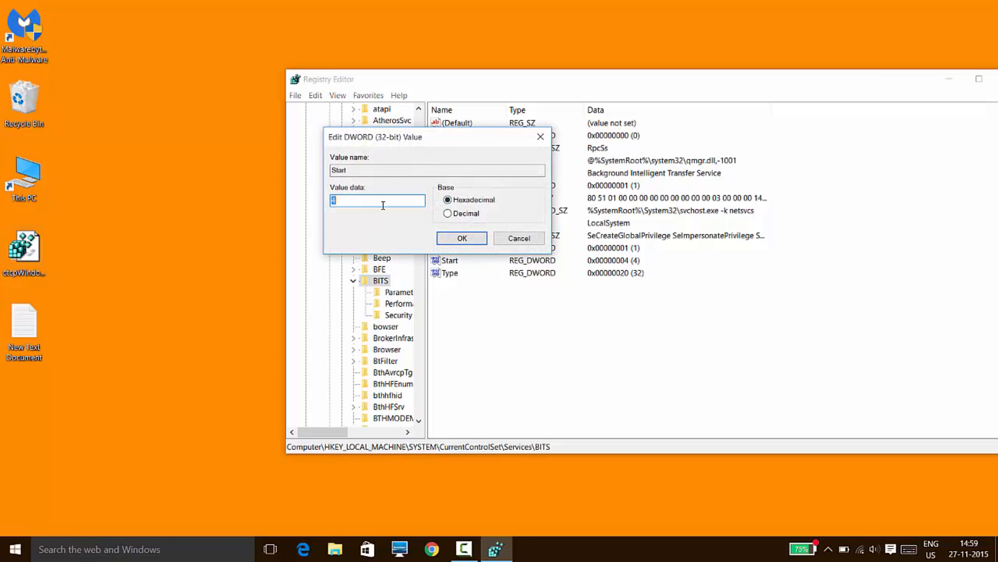
{"action": "left_click", "coordinate": [464, 239]}
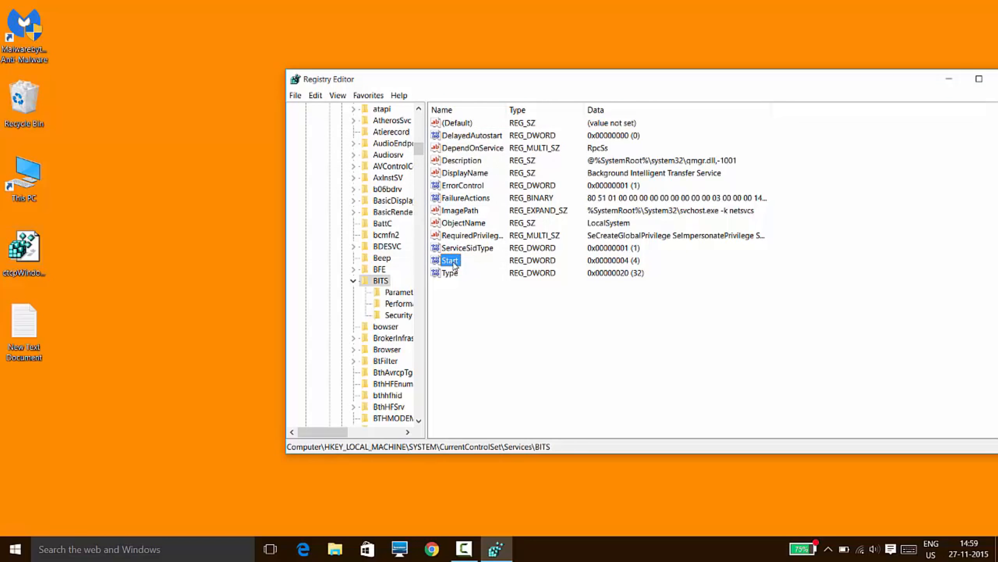
{"action": "double_click", "coordinate": [478, 137]}
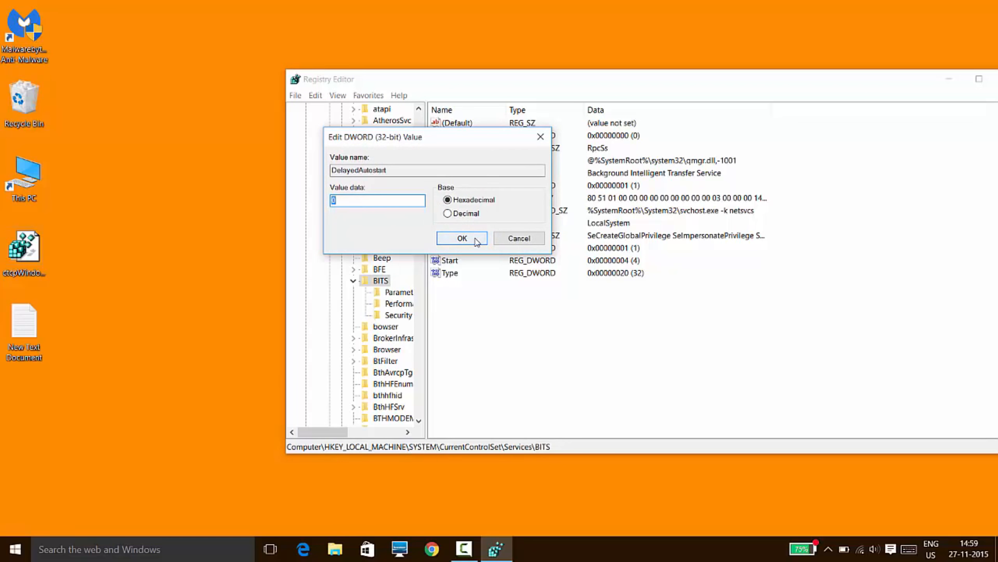
{"action": "left_click", "coordinate": [463, 238]}
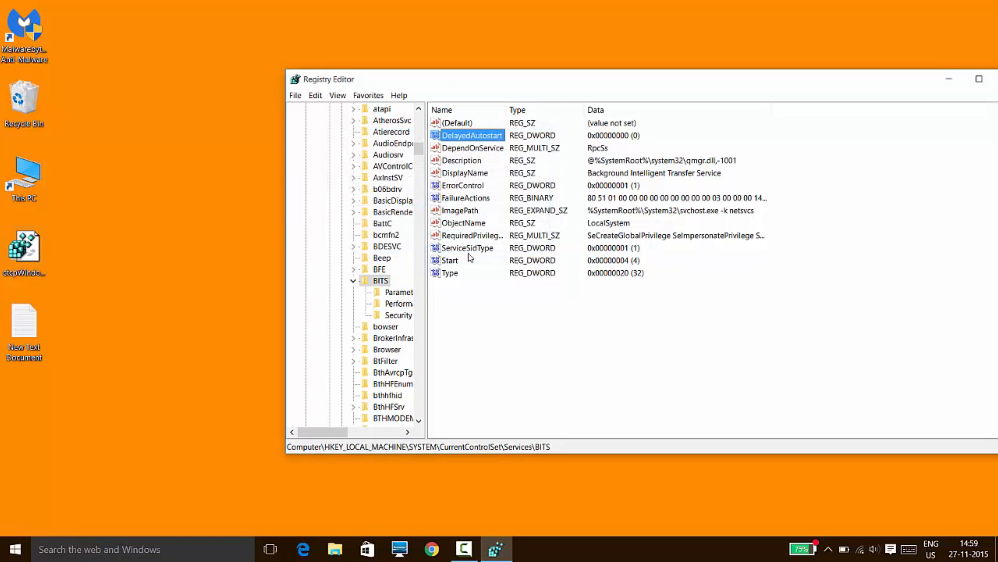
Recheck the data of the BITS key's Start and DelayedAutostart values, and close Registry Editor.
{"action": "left_click", "coordinate": [456, 260]}
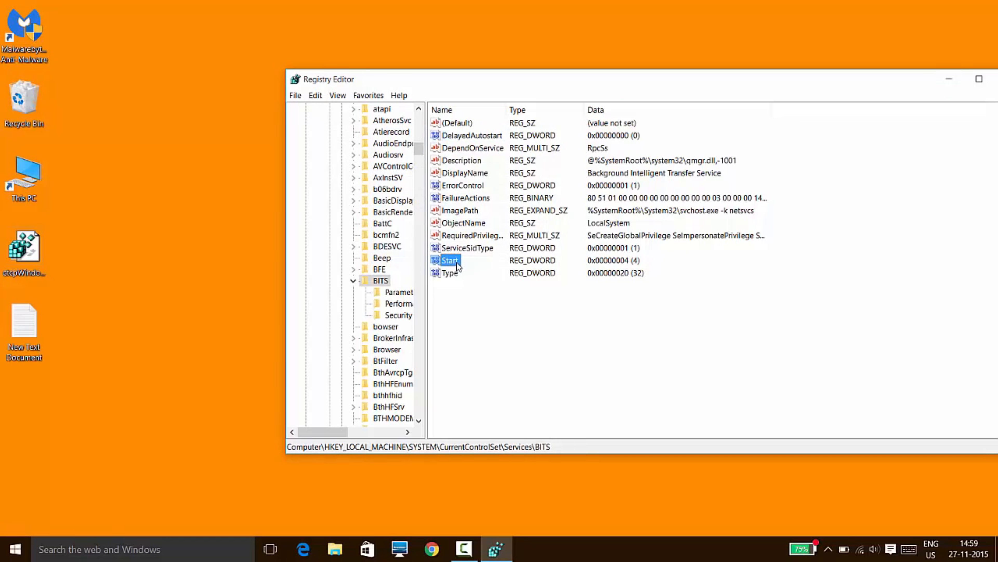
{"action": "double_click", "coordinate": [457, 263]}
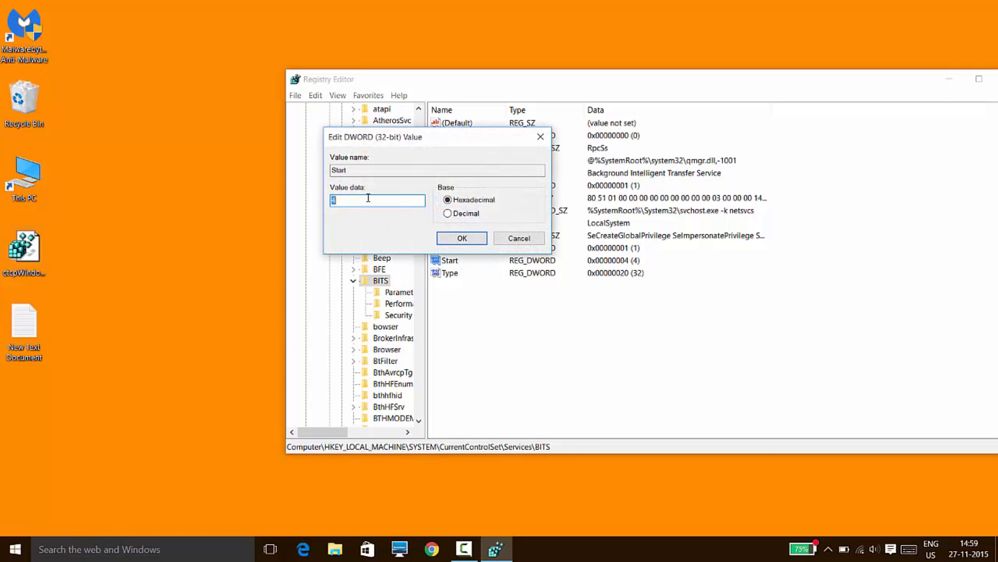
{"action": "left_click", "coordinate": [460, 237]}
{"action": "double_click", "coordinate": [462, 136]}
{"action": "left_click", "coordinate": [497, 239]}
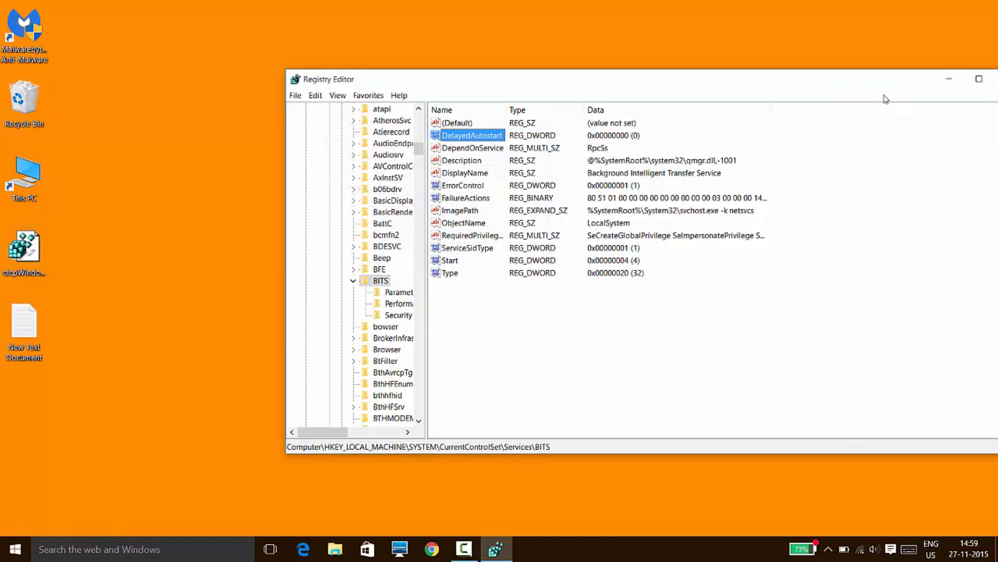
{"action": "left_click_drag", "start_coordinate": [872, 84], "coordinate": [759, 84]}
{"action": "left_click", "coordinate": [898, 86]}
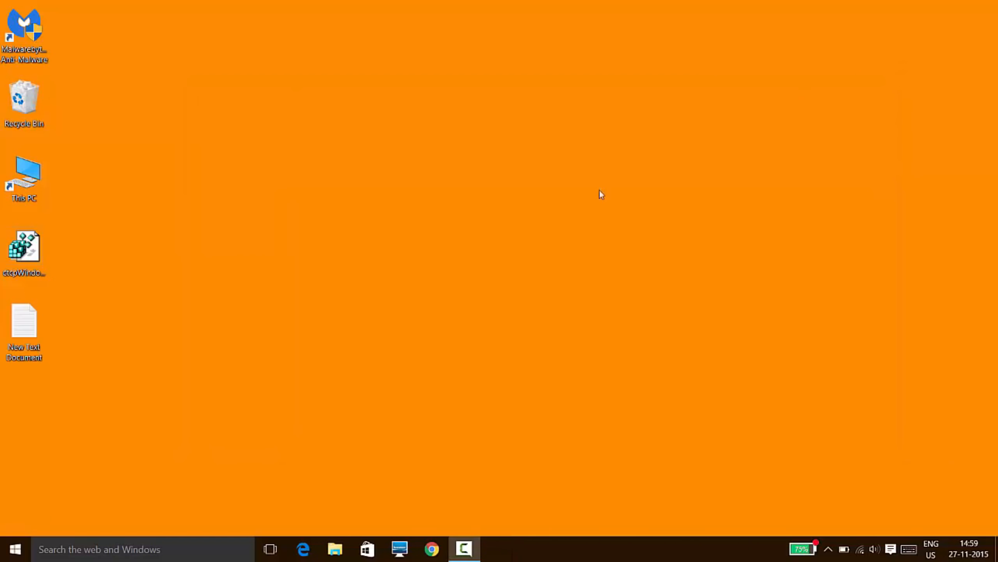
Search Windows for services.msc and open the Services console.
{"action": "left_click", "coordinate": [132, 555]}
{"action": "type", "text": "s"}
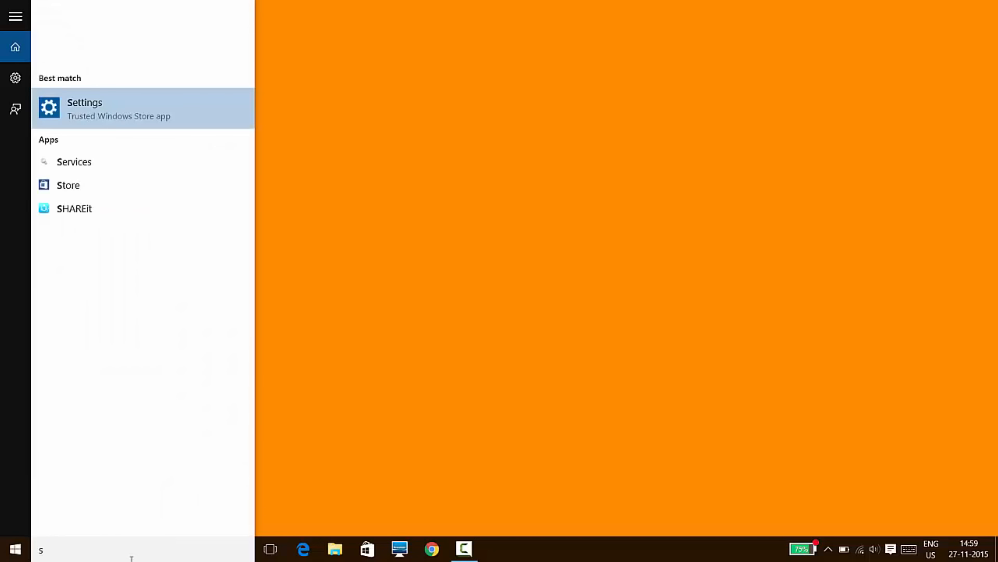
{"action": "type", "text": "ervices.msc"}
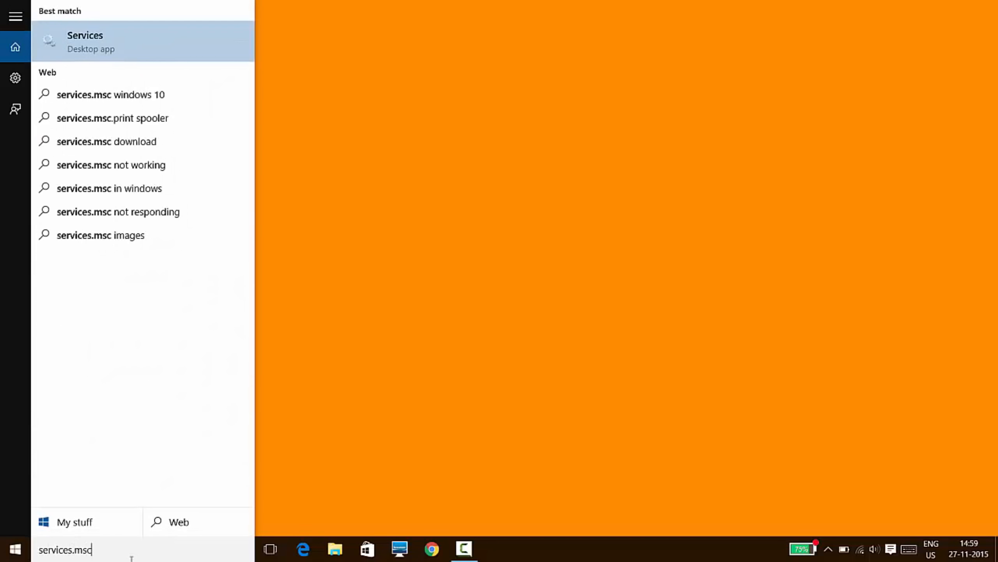
{"action": "key", "text": "Return"}
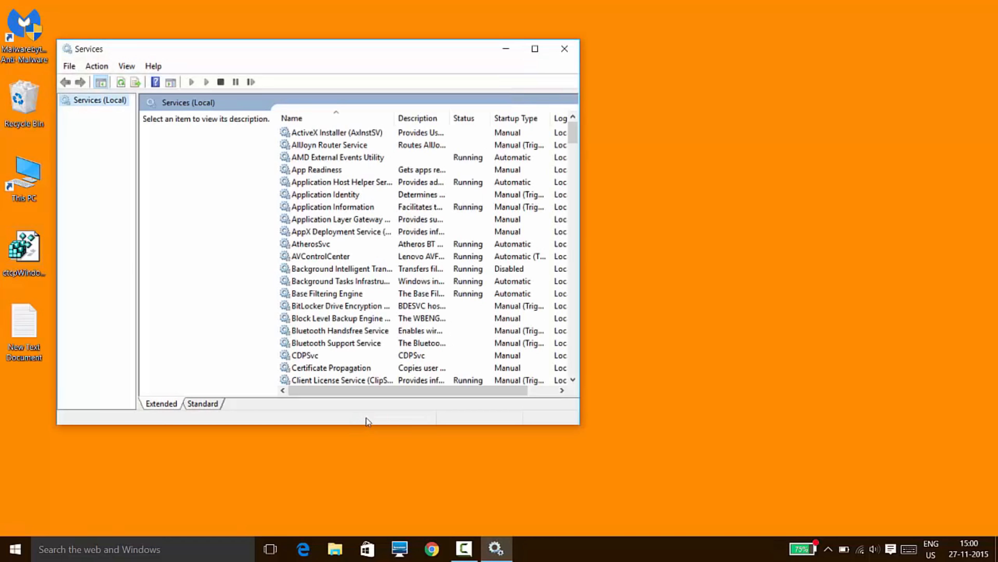
Open the properties of the Background Intelligent Transfer Service in the Services console.
{"action": "key", "text": "super+r"}
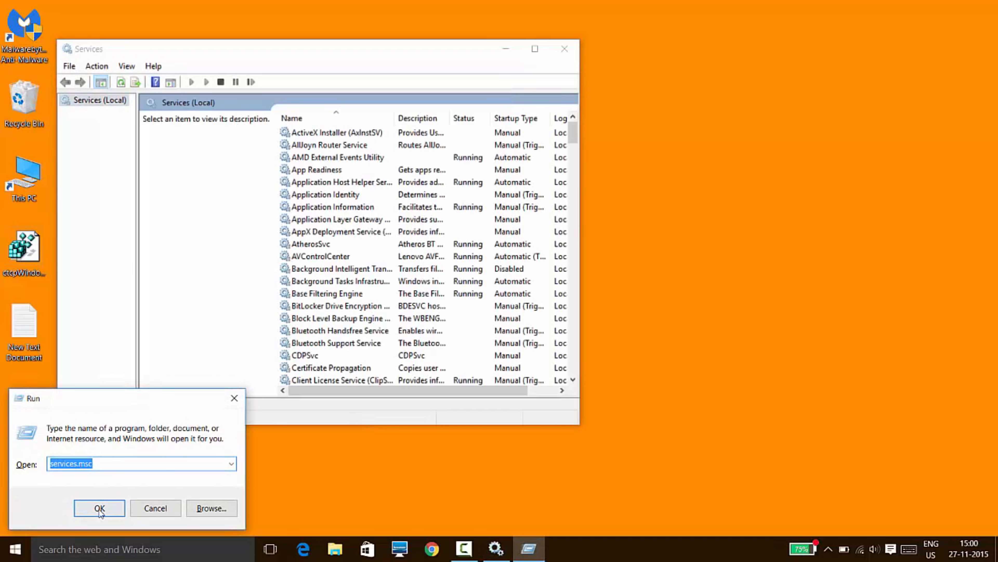
{"action": "left_click", "coordinate": [156, 508]}
{"action": "scroll", "coordinate": [338, 203], "scroll_direction": "down", "scroll_amount": 2}
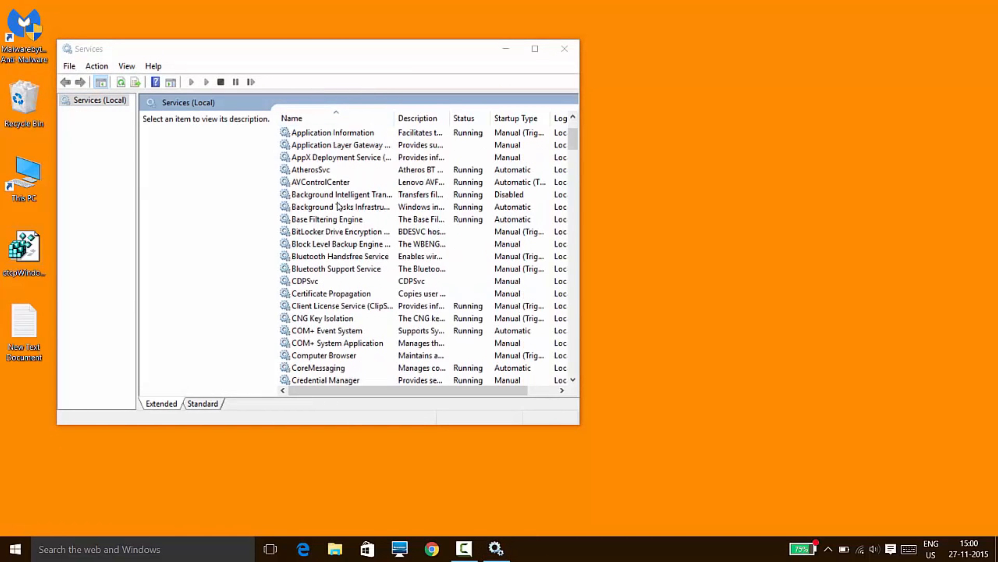
{"action": "left_click", "coordinate": [337, 195]}
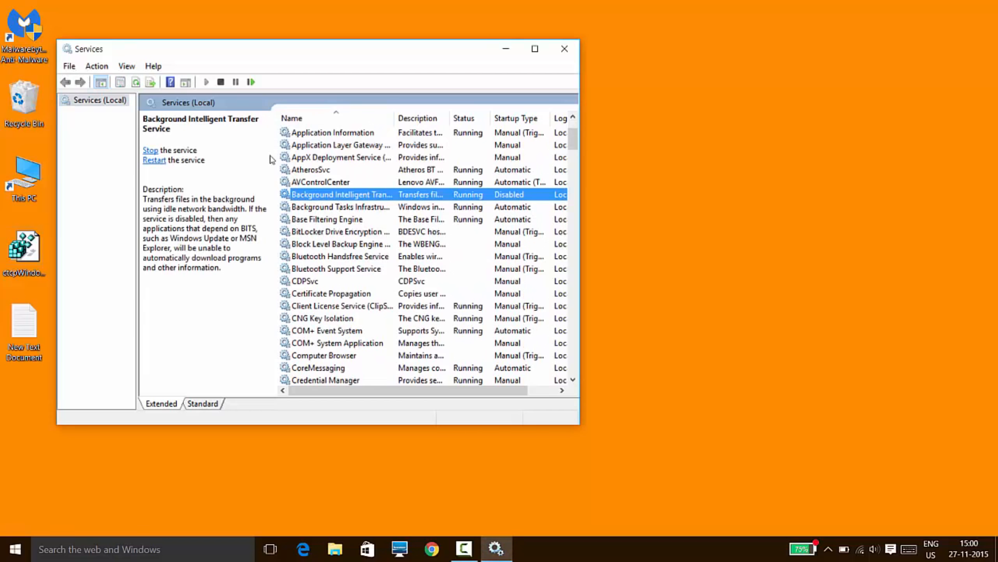
{"action": "key", "text": "Return"}
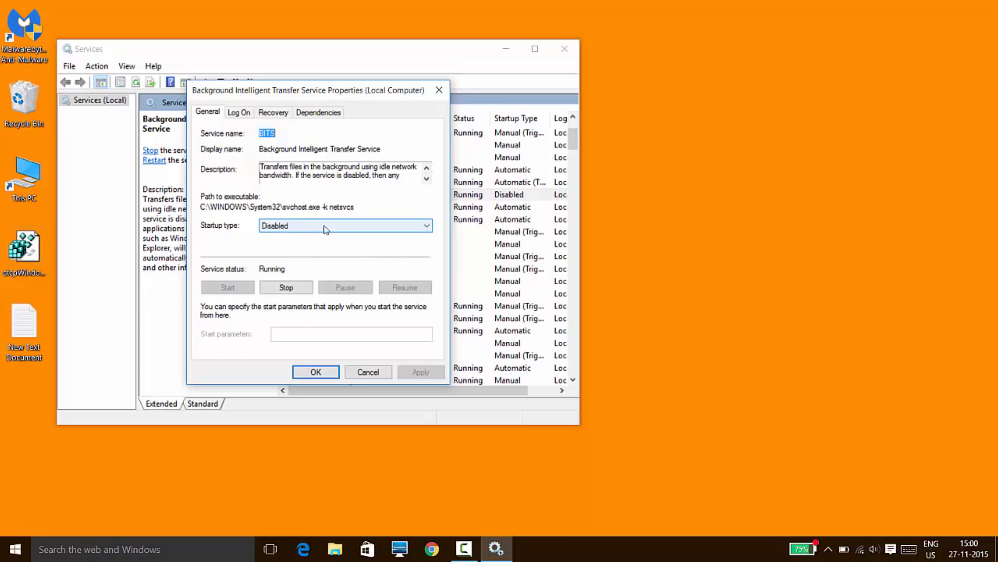
Look through the service's dependencies and recovery options, and return to its general settings.
{"action": "left_click", "coordinate": [321, 112]}
{"action": "left_click", "coordinate": [269, 112]}
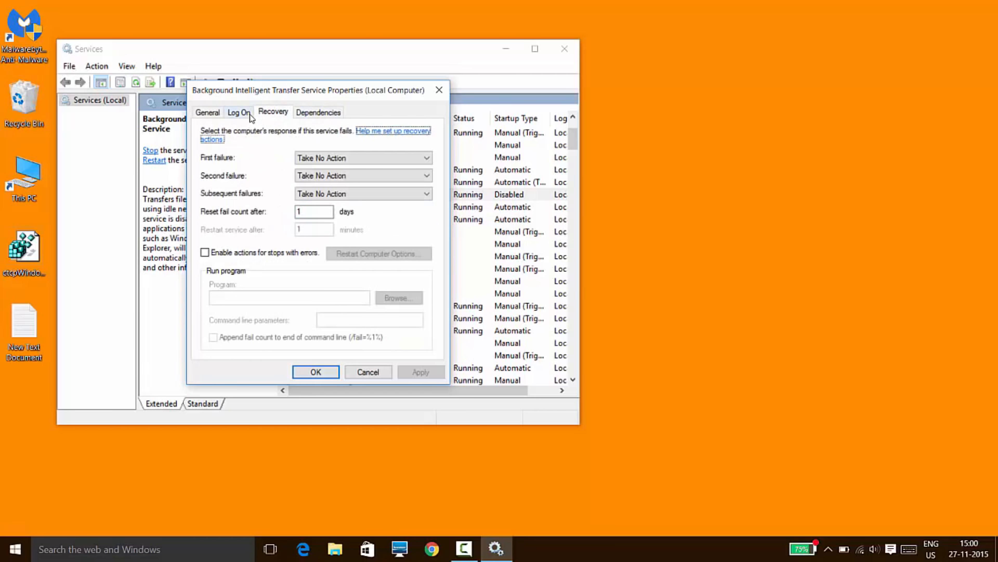
{"action": "left_click", "coordinate": [217, 111]}
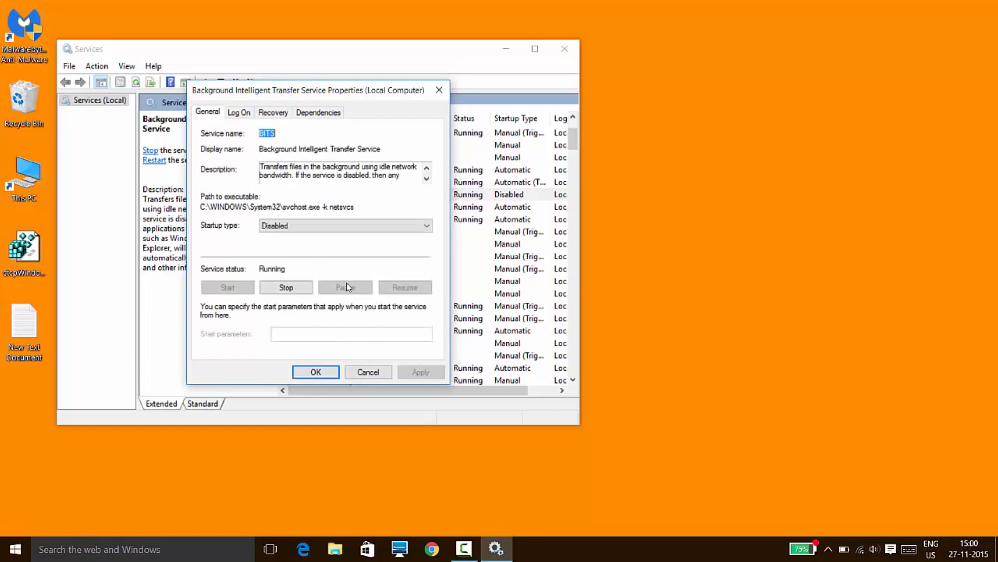
Stop the Background Intelligent Transfer Service, and close its properties and the Services console.
{"action": "left_click", "coordinate": [284, 288]}
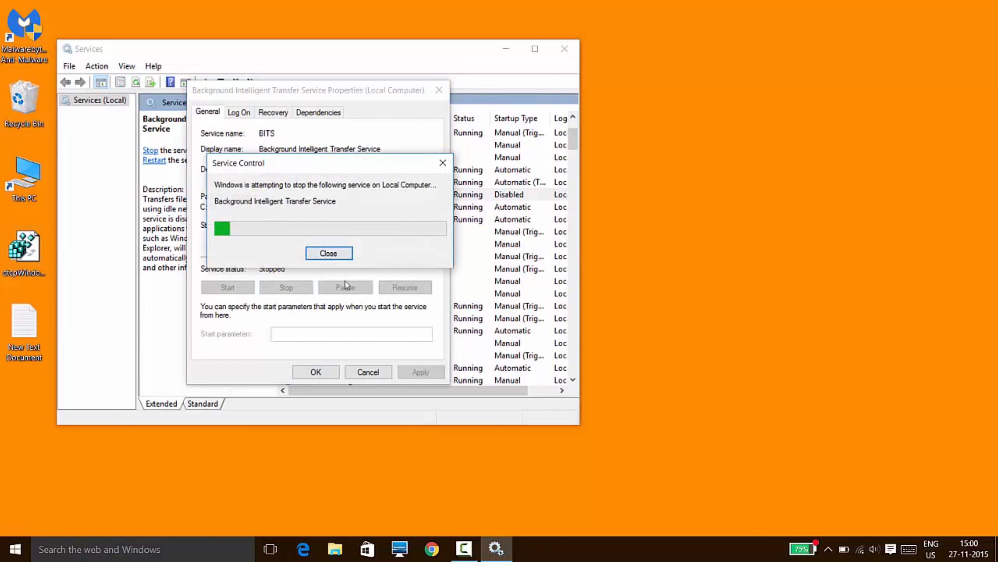
{"action": "left_click", "coordinate": [368, 372]}
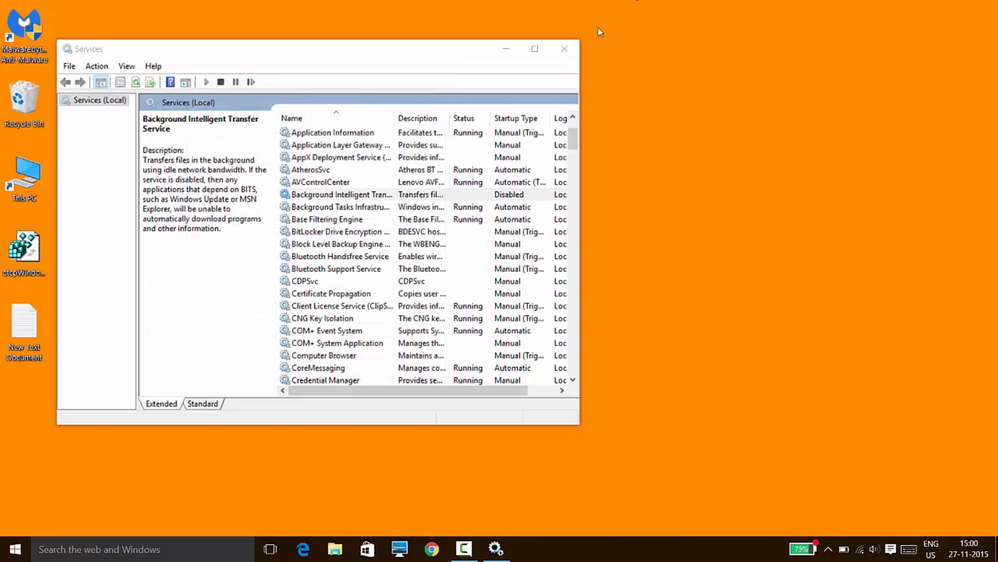
{"action": "left_click", "coordinate": [564, 49]}
Open Task Manager, check the Wi-Fi send and receive throughput in the performance data, and close Task Manager.
{"action": "right_click", "coordinate": [660, 549]}
{"action": "left_click", "coordinate": [550, 344]}
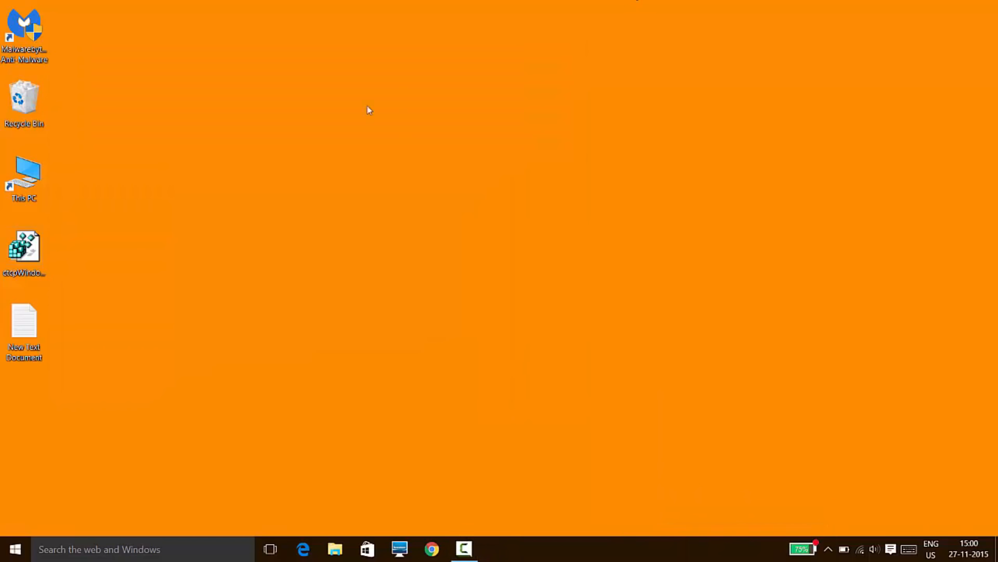
{"action": "left_click", "coordinate": [503, 89]}
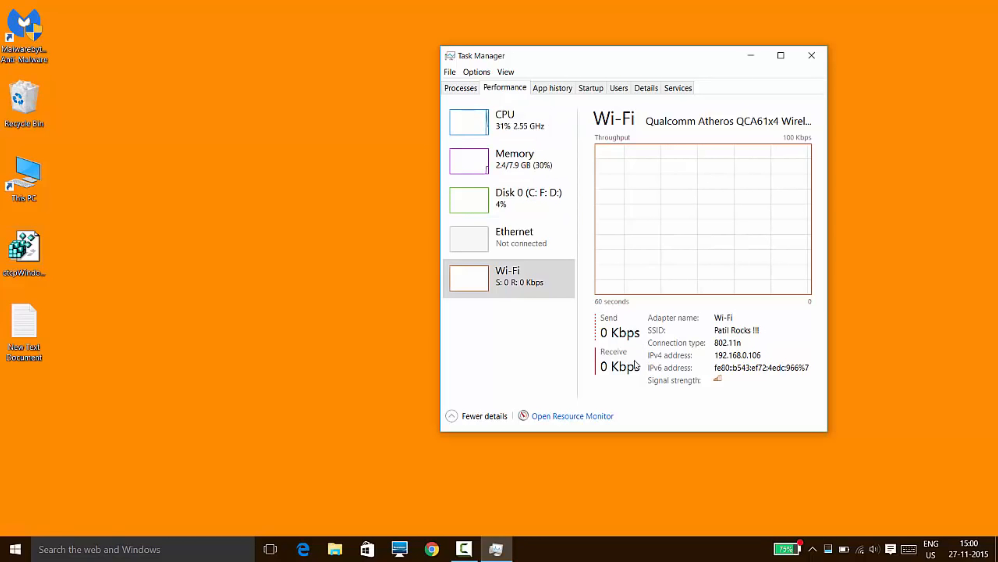
{"action": "left_click", "coordinate": [811, 55]}
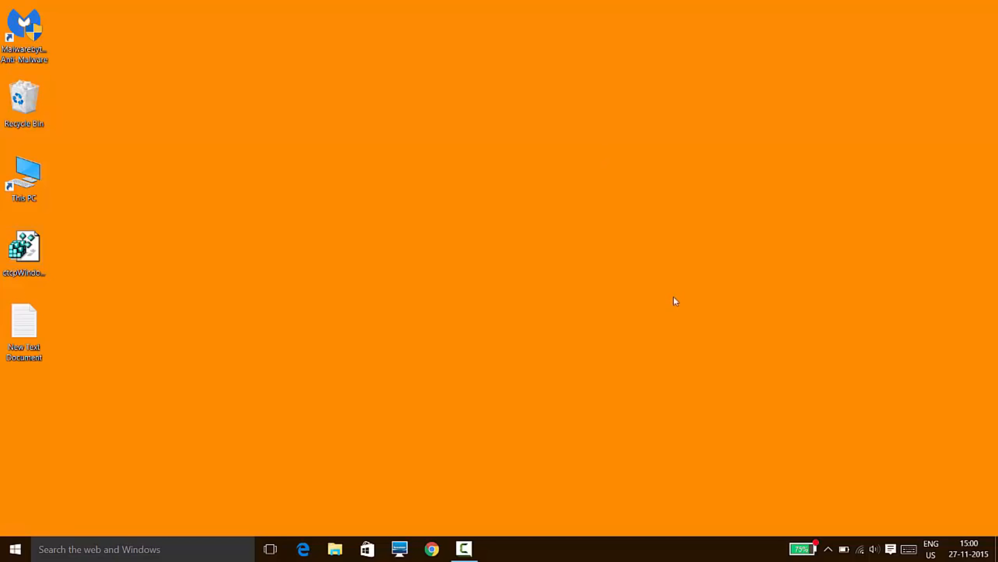
{"action": "left_click_drag", "start_coordinate": [703, 201], "coordinate": [689, 167]}
{"action": "left_click_drag", "start_coordinate": [750, 138], "coordinate": [550, 324]}
{"action": "left_click_drag", "start_coordinate": [550, 324], "coordinate": [788, 164]}
{"action": "left_click_drag", "start_coordinate": [857, 28], "coordinate": [531, 519]}
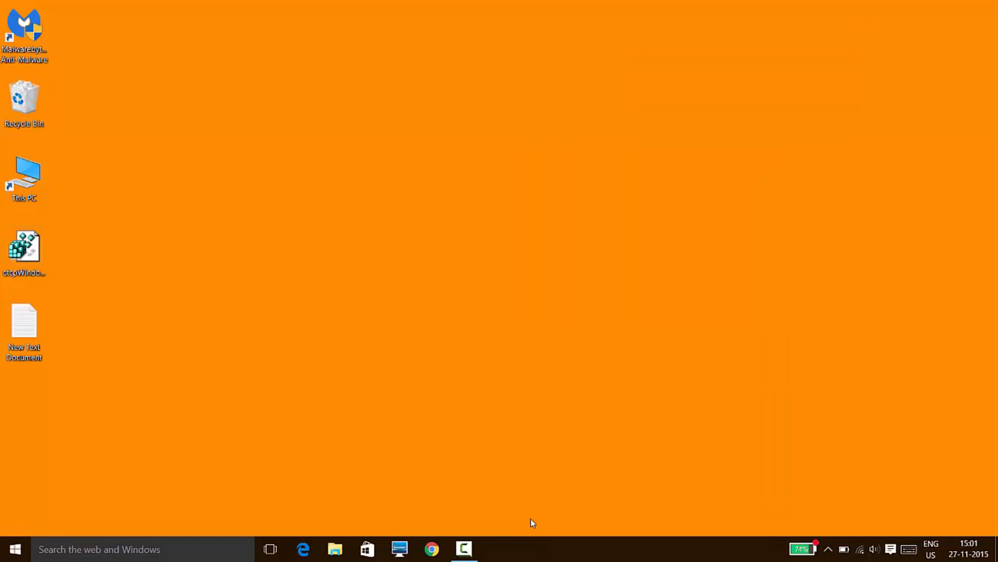